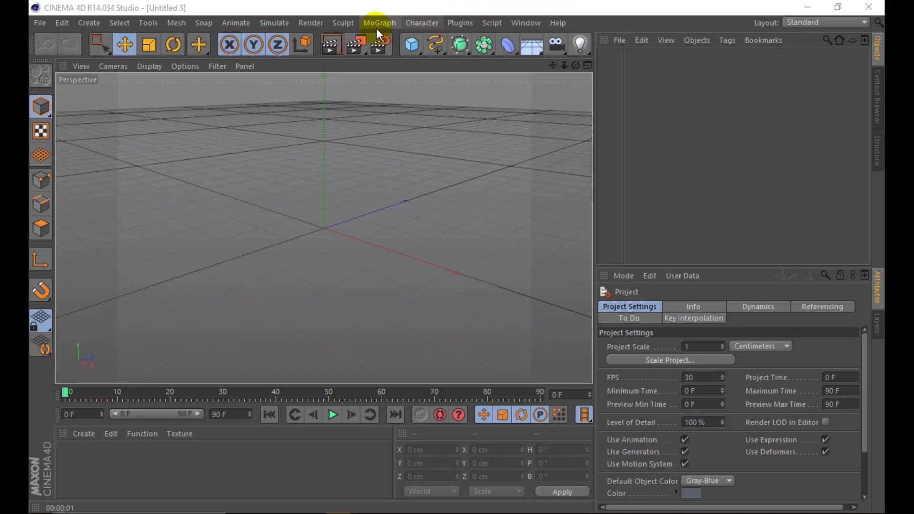
Add a MoGraph MoText object with Align set to Middle, viewed from the front.
left_click(380, 22)
left_click(409, 181)
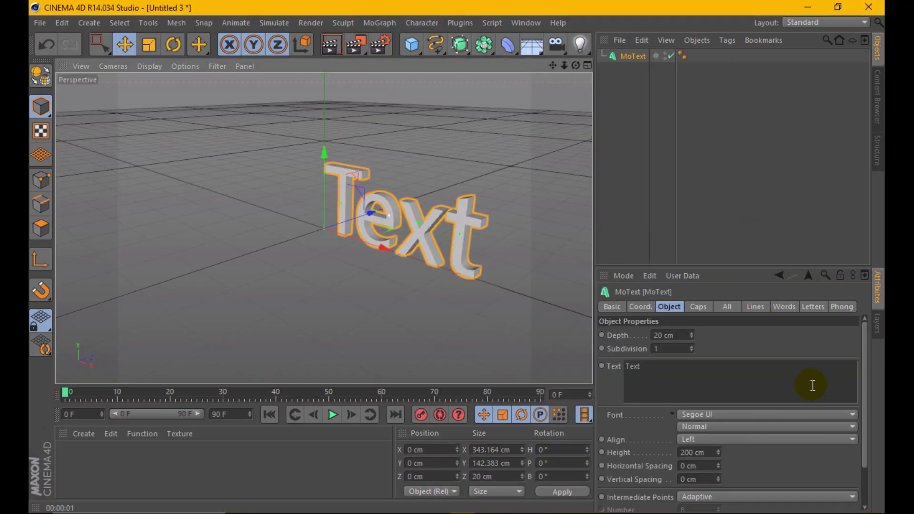
left_click(752, 439)
left_click(738, 465)
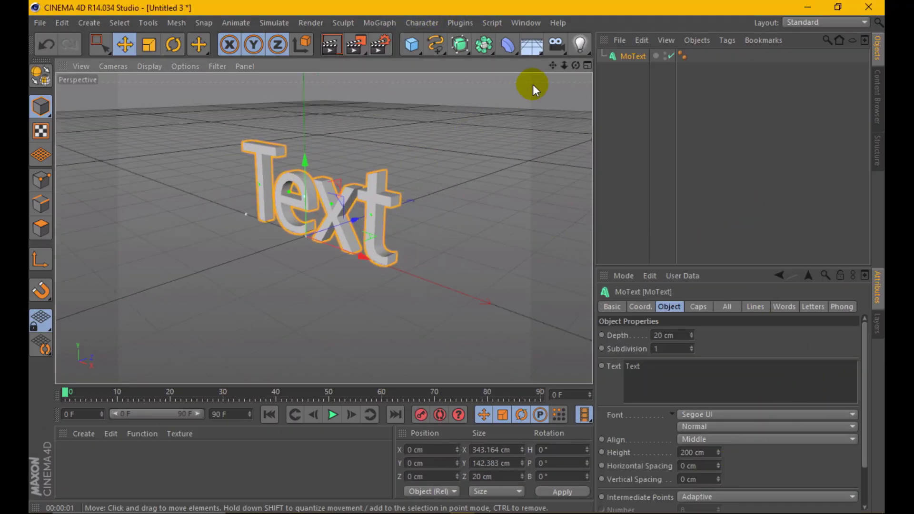
left_click_drag(576, 65, 403, 142)
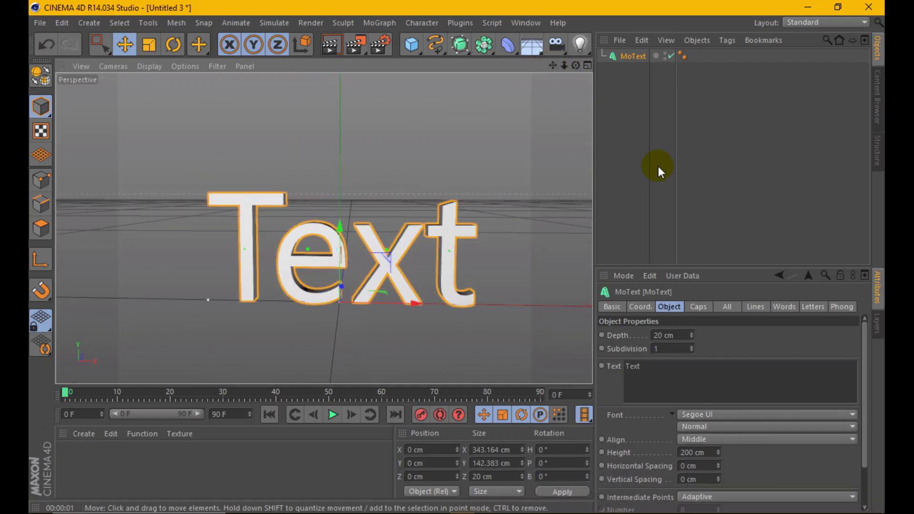
Change the text to BAD and frame it in Gouraud Shading from above.
left_click_drag(664, 364, 621, 374)
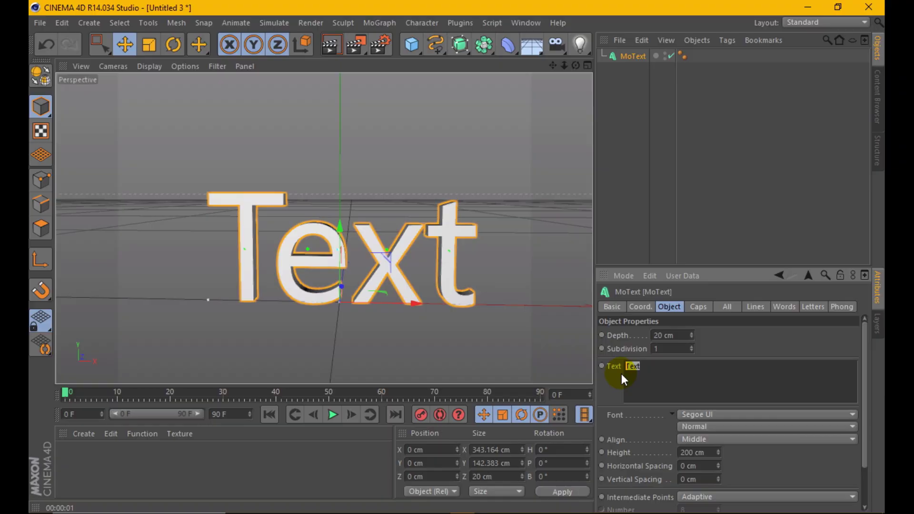
type("BAD")
left_click(715, 354)
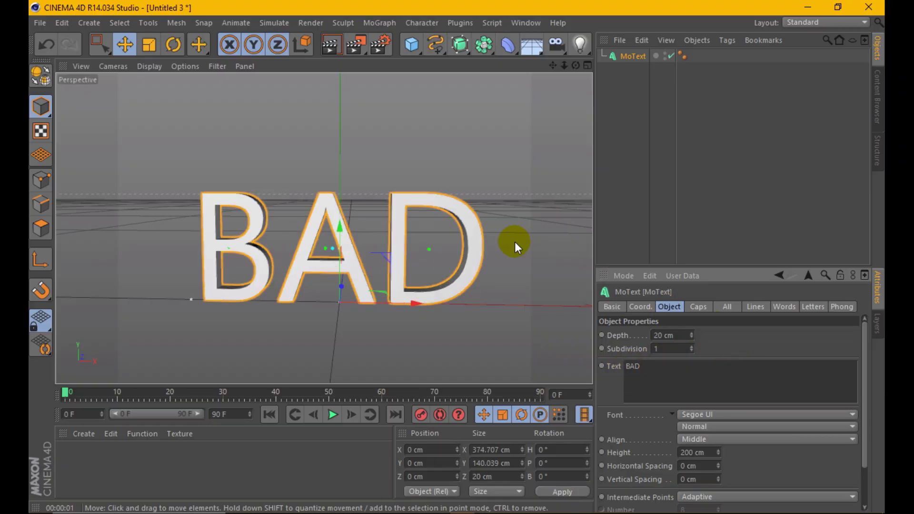
scroll(514, 236, "down", 2)
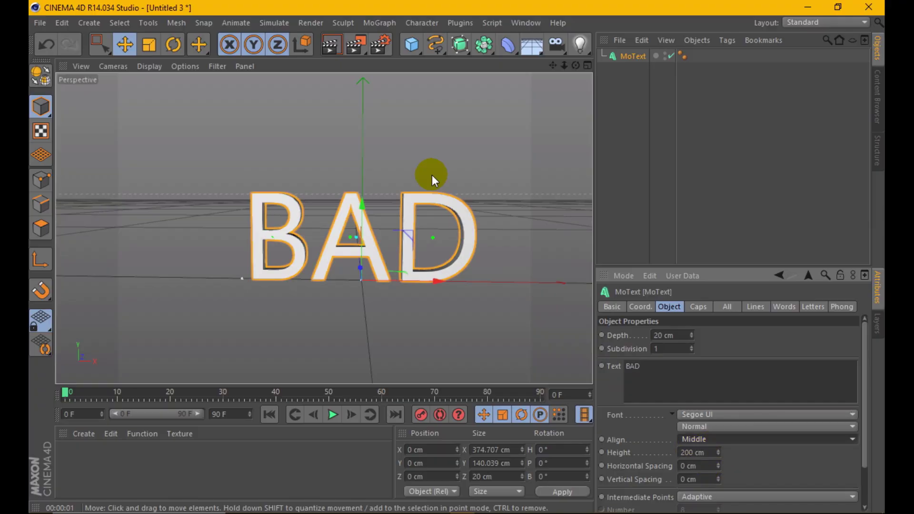
mouse_move(558, 77)
left_mouse_down()
mouse_move(419, 257)
mouse_move(204, 106)
left_mouse_up()
left_click(149, 66)
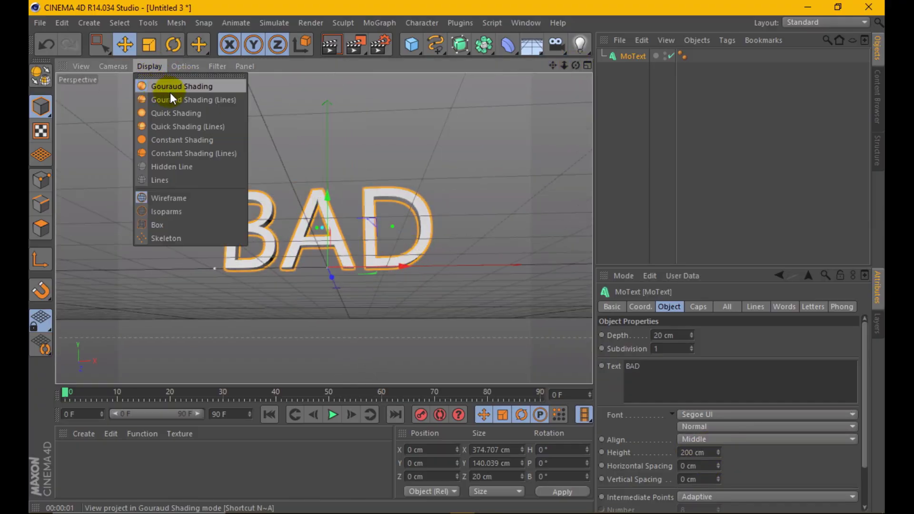
left_click(142, 87)
right_click_drag(376, 261, 477, 247, "alt")
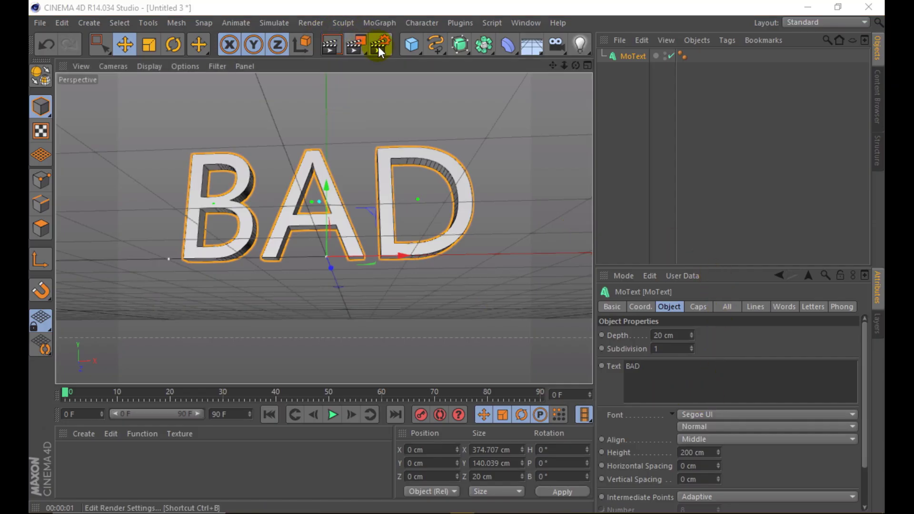
Apply an HDV/HDTV 720 Film/Video preset and set Anti-Aliasing to Best.
left_click(378, 47)
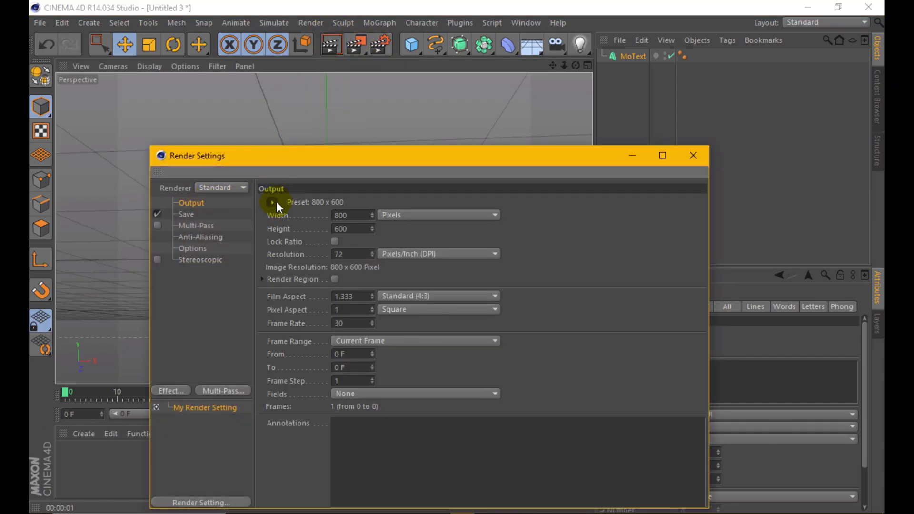
left_click(276, 203)
mouse_move(293, 243)
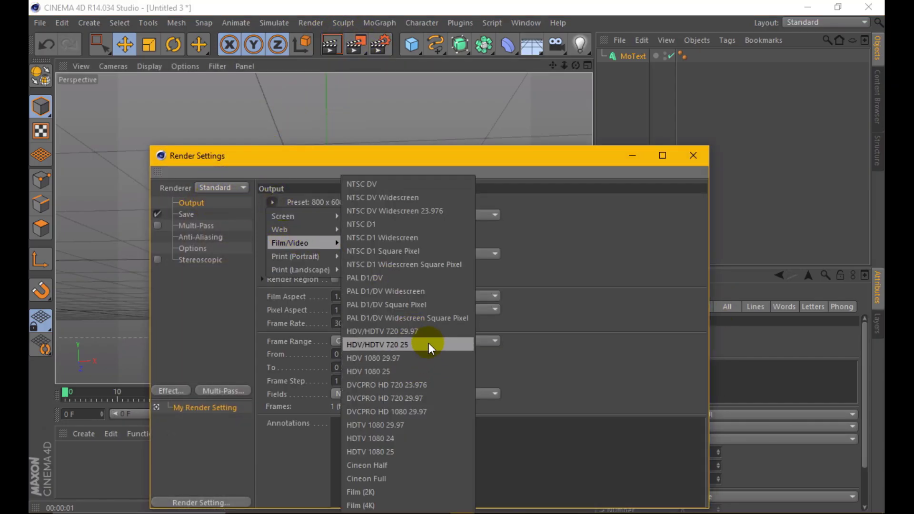
left_click(446, 332)
left_click(237, 235)
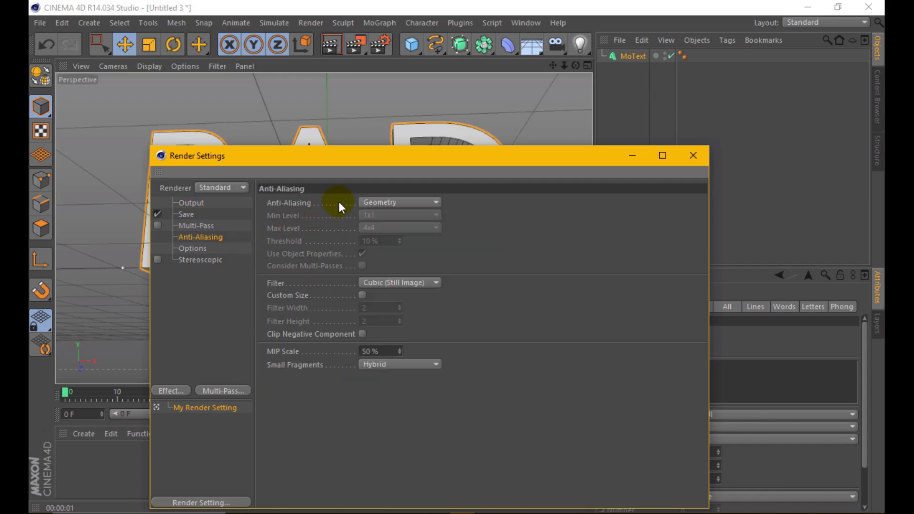
left_click(399, 202)
left_click(377, 243)
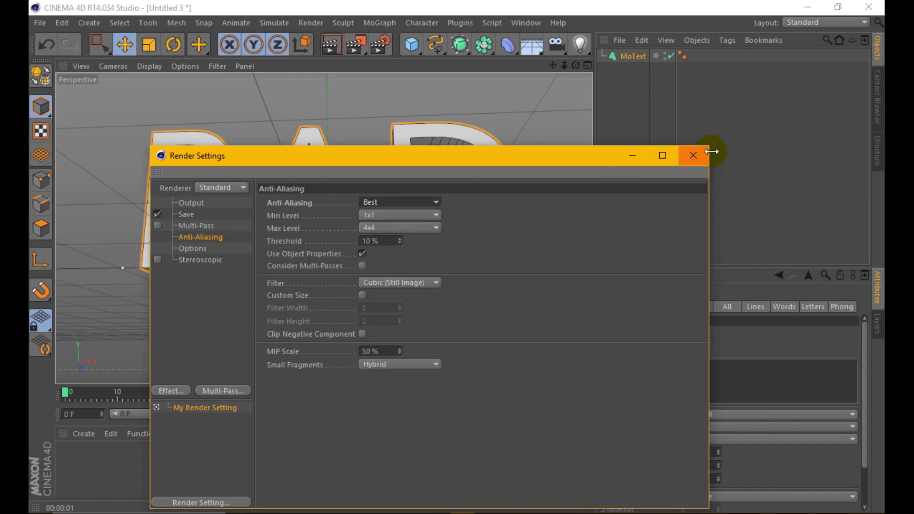
Set the save format to PNG with an alpha channel.
left_click(210, 213)
left_click(370, 239)
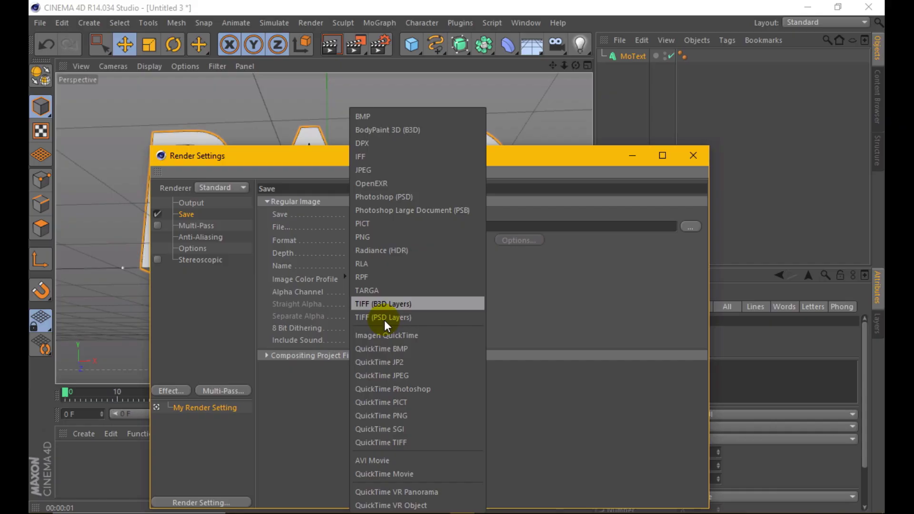
left_click(371, 257)
left_click(353, 291)
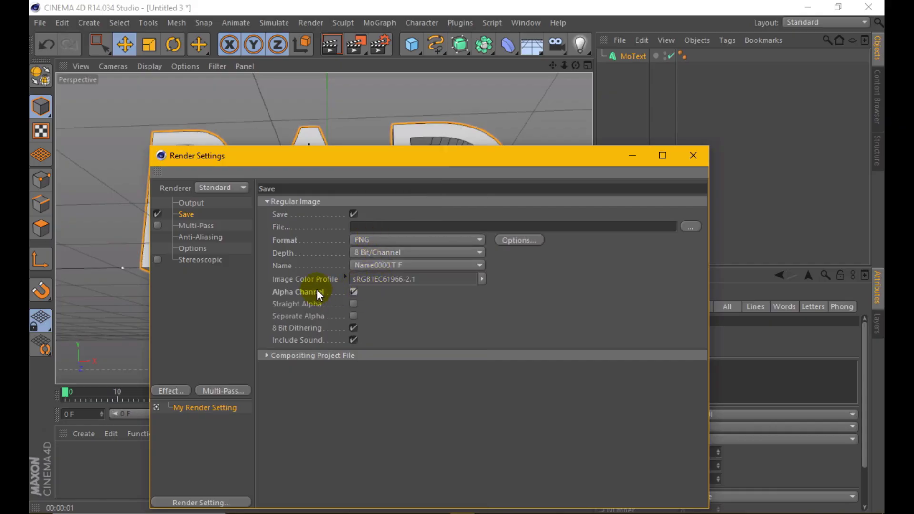
left_click(683, 156)
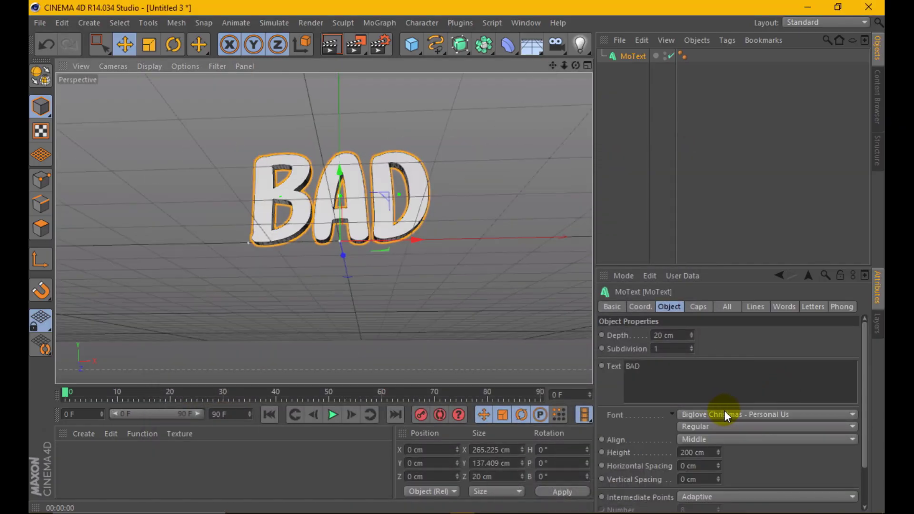
Set the front MoText extrusion depth to 1 cm.
scroll(334, 207, "up", 3)
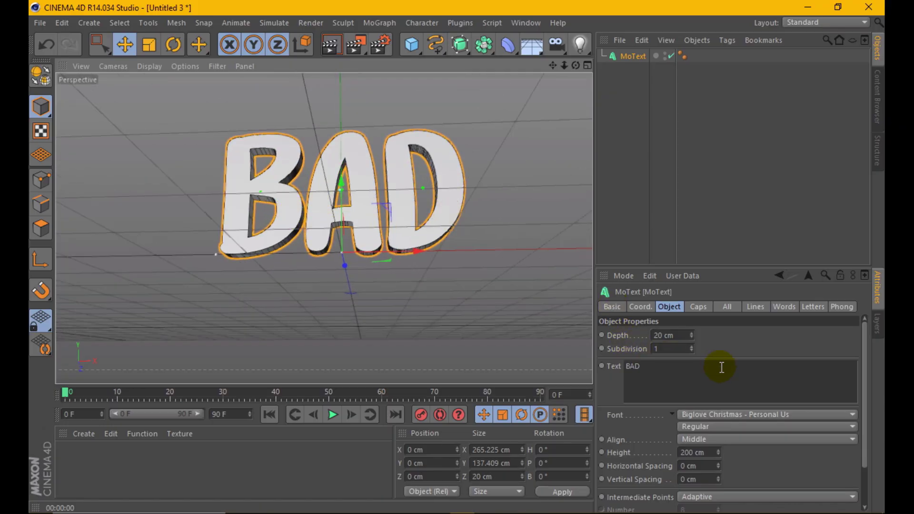
double_click(667, 335)
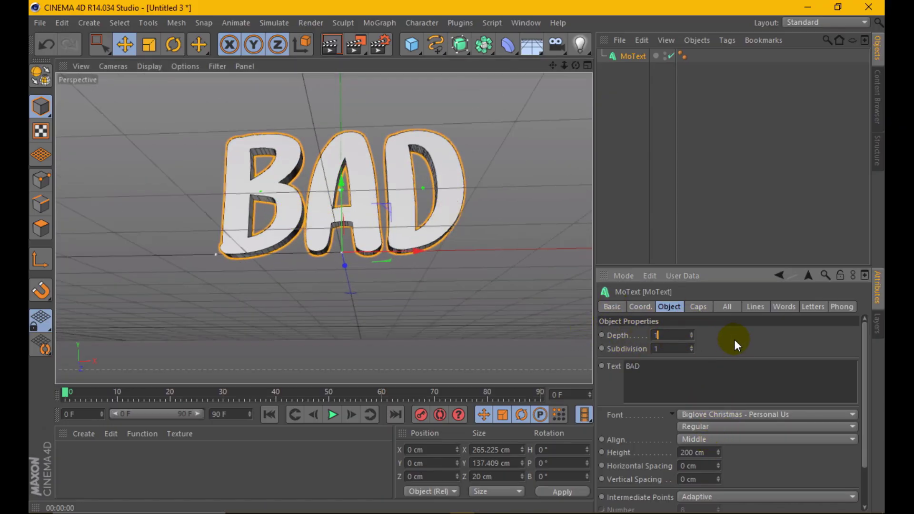
type("1")
key("Return")
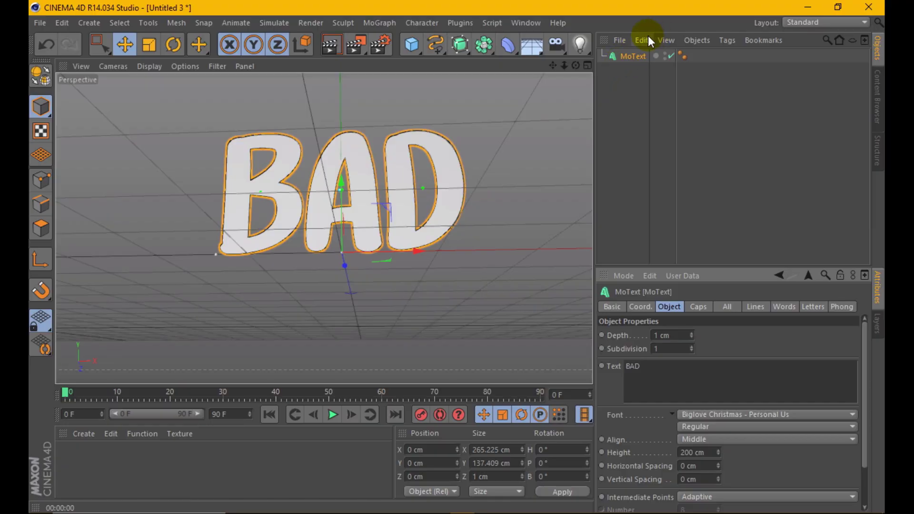
Duplicate the MoText as MoText.1, placed below the original in the hierarchy.
left_click(645, 39)
left_click(665, 104)
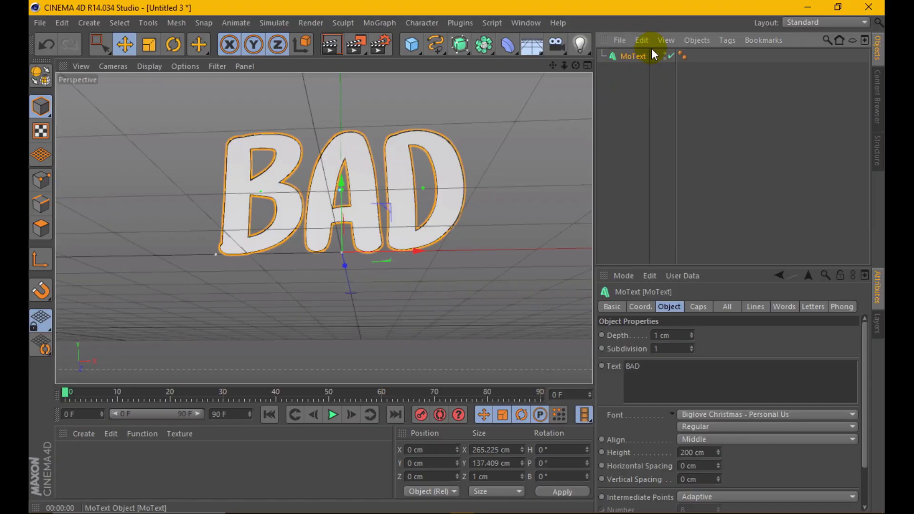
left_click(642, 40)
left_click(660, 118)
left_click_drag(634, 58, 648, 100)
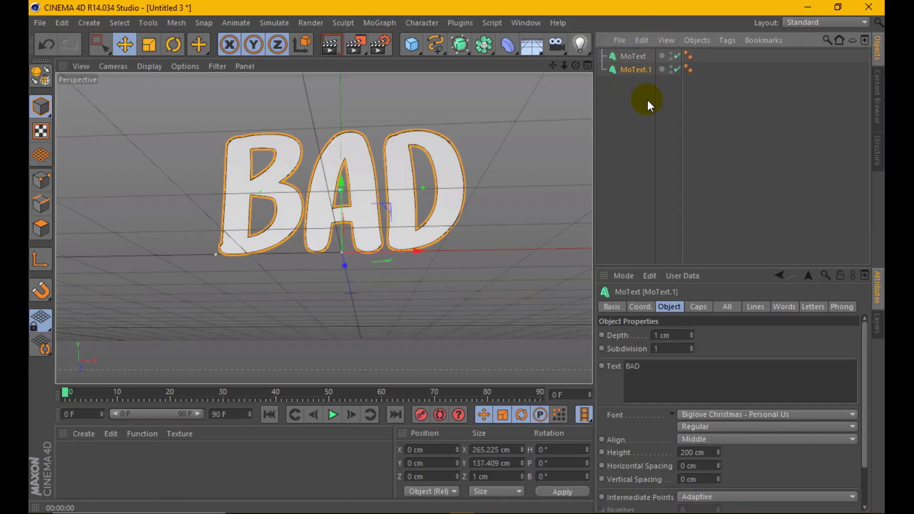
Give MoText.1 a 20 cm depth and push it back 11.167 cm along Z.
double_click(664, 336)
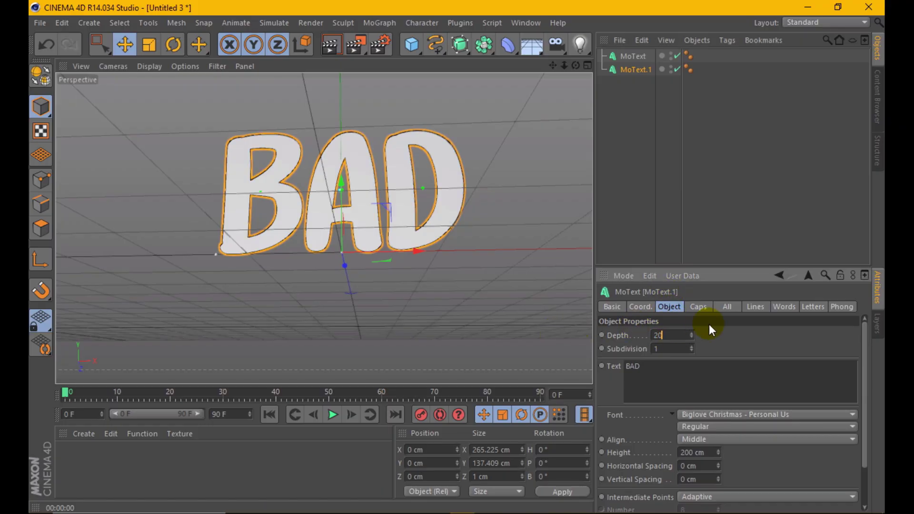
type("20")
key("Return")
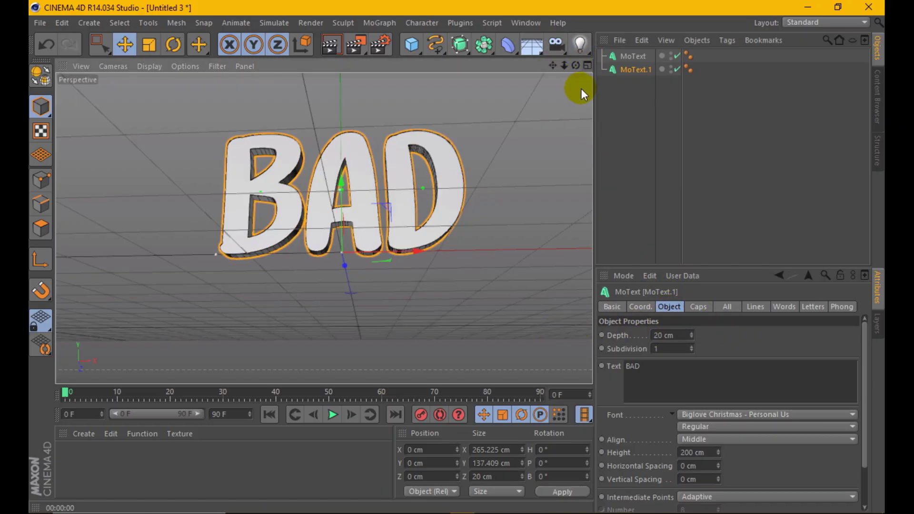
left_click_drag(419, 200, 407, 218, "alt")
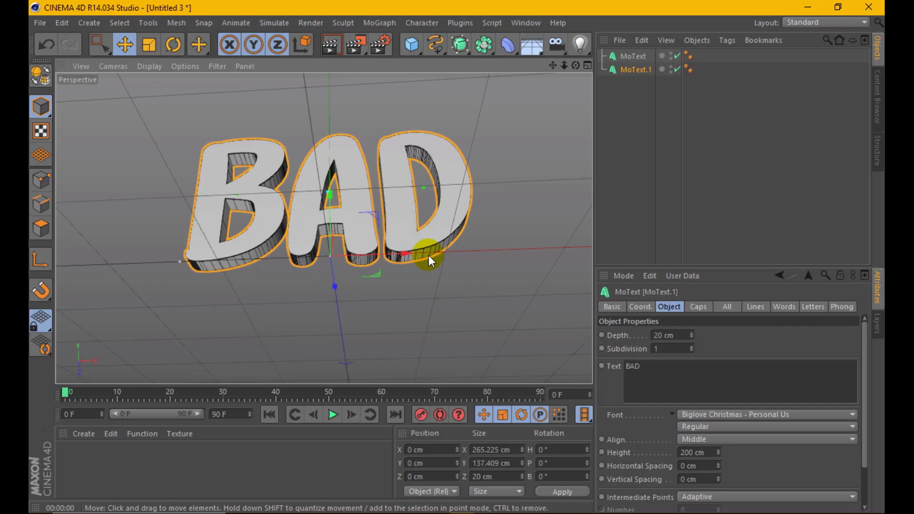
left_click_drag(331, 278, 559, 324)
Try a 2 cm start fillet cap with 10 steps and preview-render it.
left_click(699, 307)
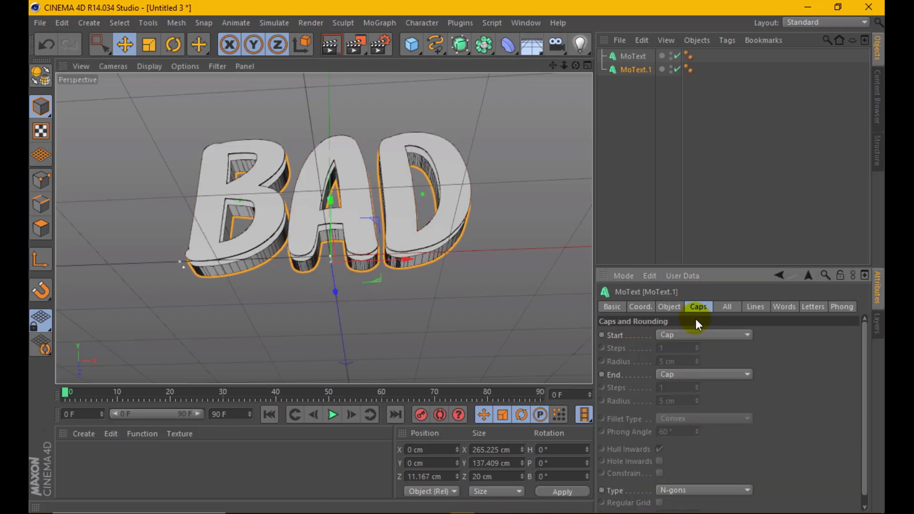
left_click(688, 335)
left_click(682, 385)
left_click(681, 364)
type("2")
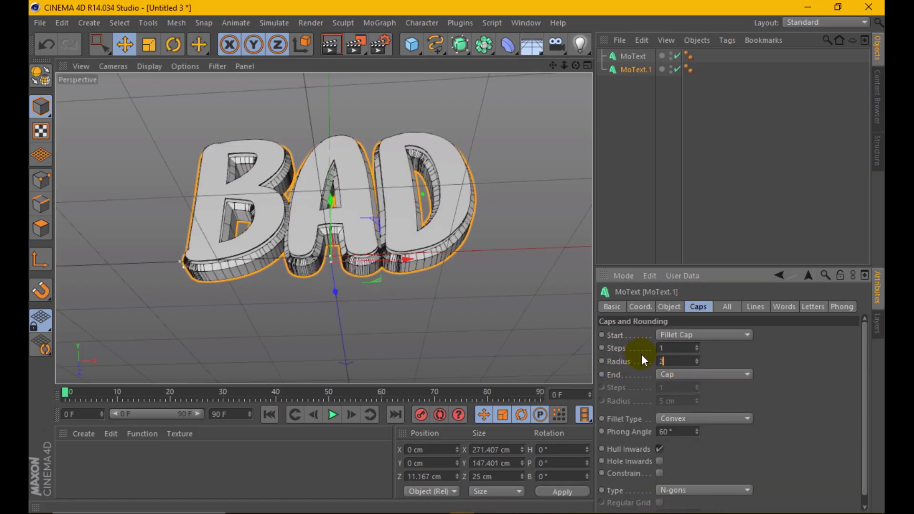
double_click(667, 362)
type("2")
key("Return")
type("0")
key("Return")
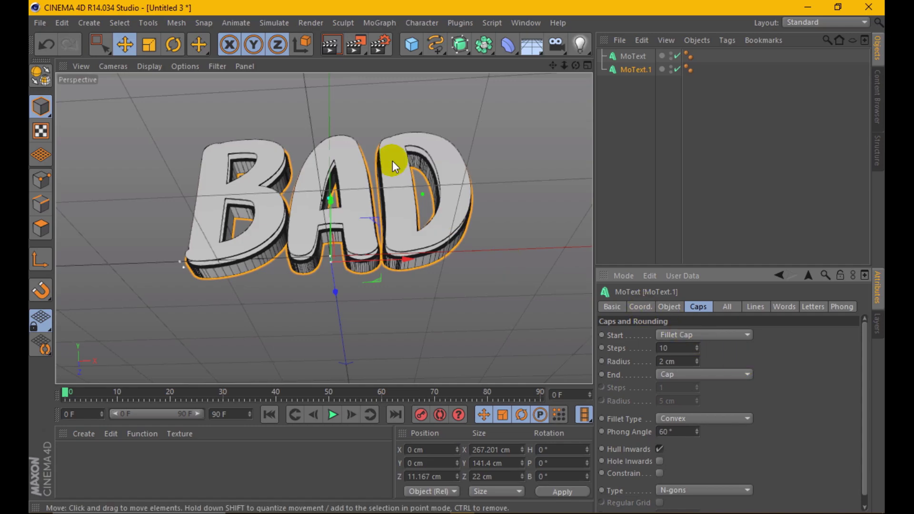
left_click(333, 47)
left_click(323, 221)
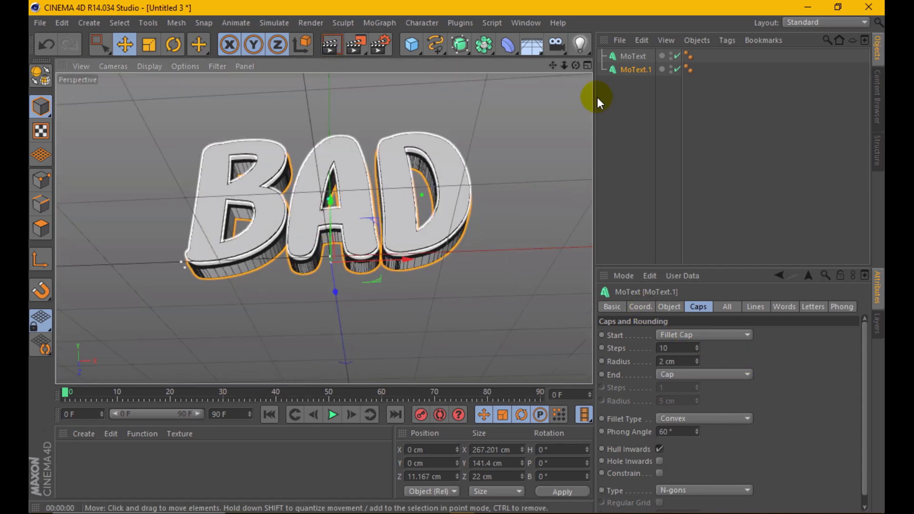
Give the thin front MoText a 1 cm start fillet cap.
left_click(614, 57)
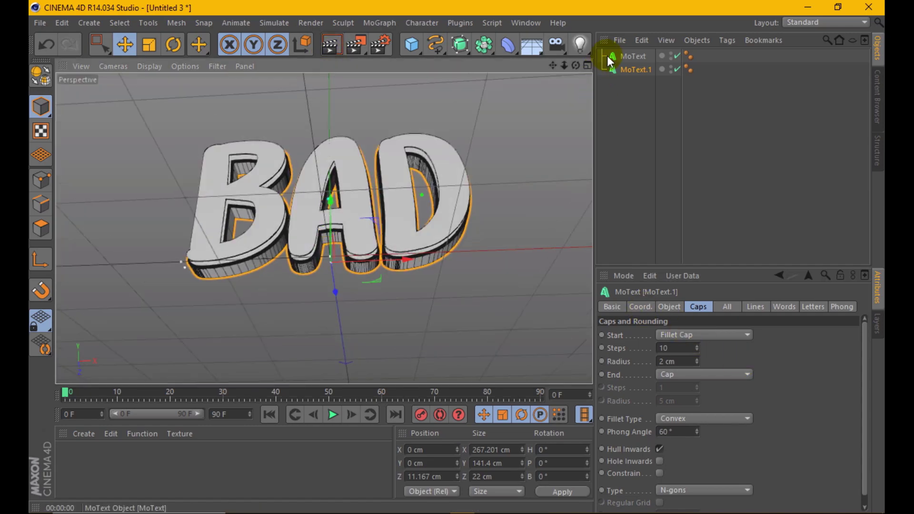
left_click(680, 333)
left_click(698, 386)
left_click(690, 362)
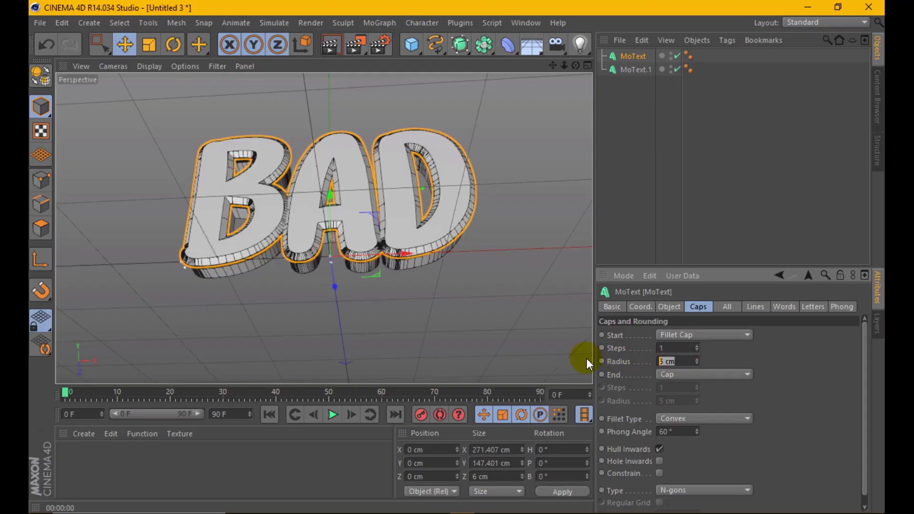
type("1")
key("Return")
Add a 1 cm fillet cap on the back end.
left_click(677, 375)
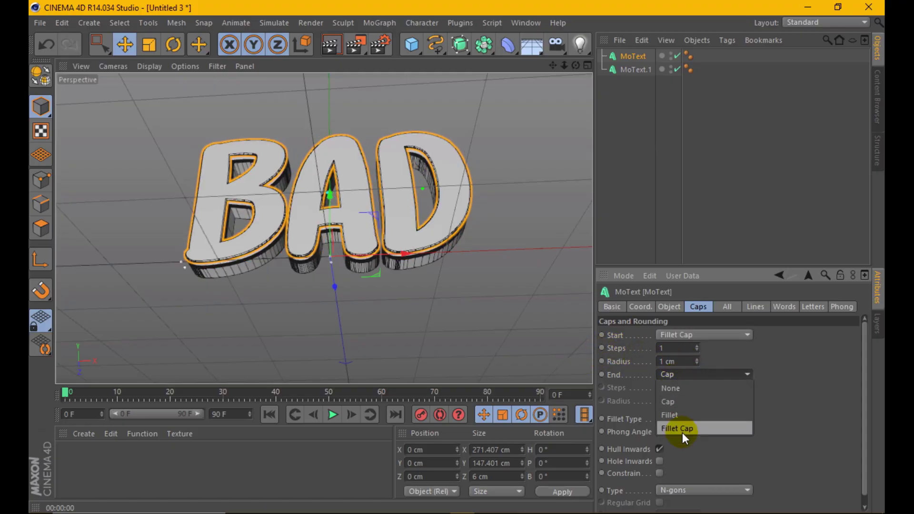
left_click(682, 430)
double_click(681, 405)
type("1")
key("Return")
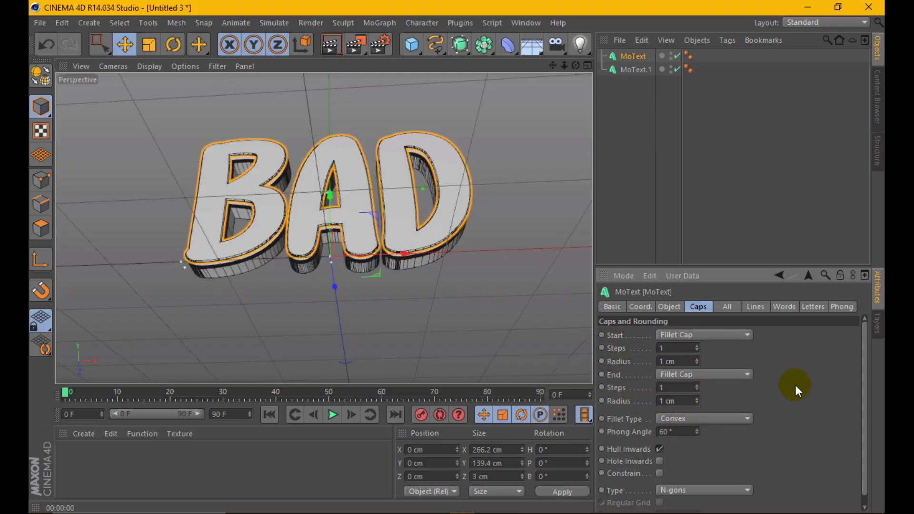
Set cap type to Quadrangles and intermediate points to Subdivided at 90°.
left_click_drag(762, 268, 753, 174)
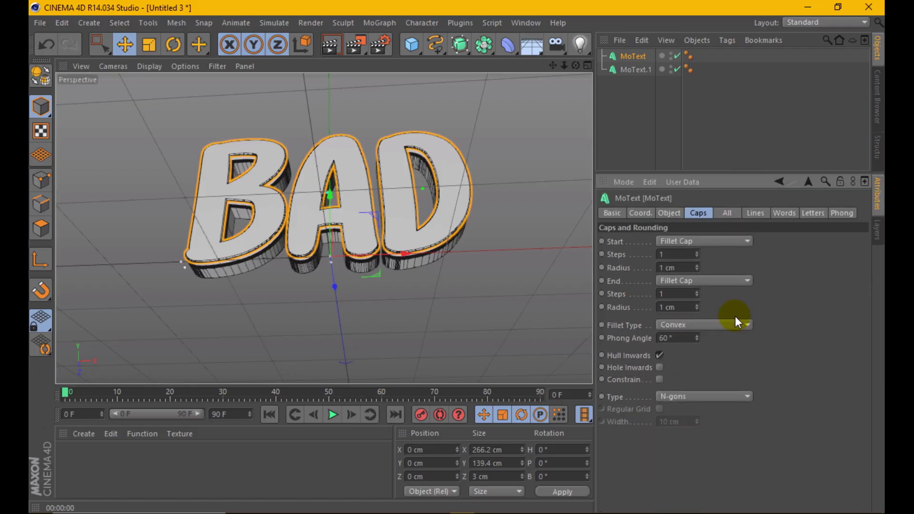
left_click(708, 401)
left_click(706, 422)
left_click(668, 212)
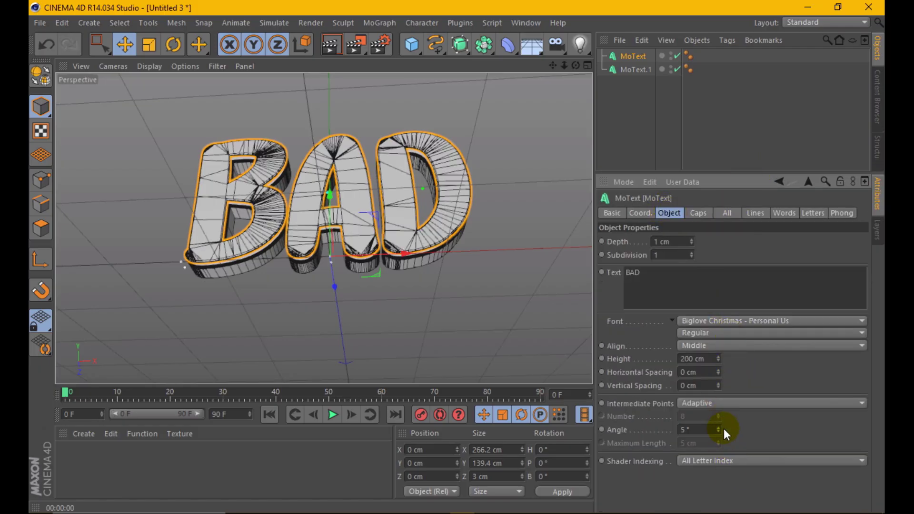
left_click(720, 403)
left_click(717, 450)
mouse_move(718, 429)
left_mouse_down()
mouse_move(713, 459)
mouse_move(673, 332)
left_mouse_up()
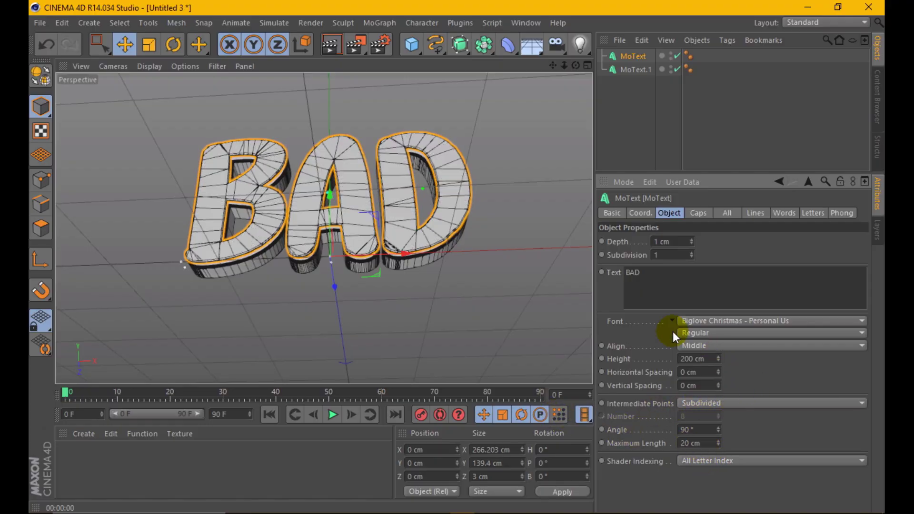
Add a Connect object and put the front MoText inside it.
left_click(484, 44)
left_click(639, 87)
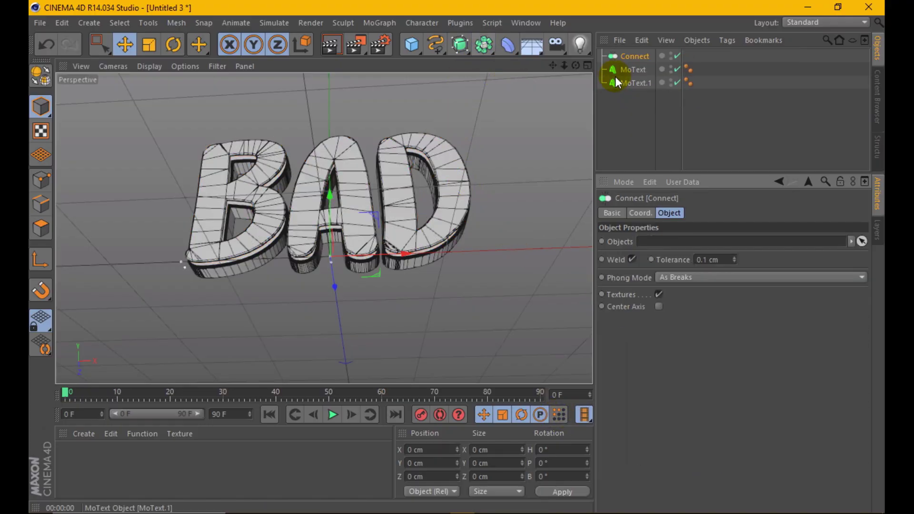
left_click_drag(617, 82, 634, 56)
left_click(633, 69)
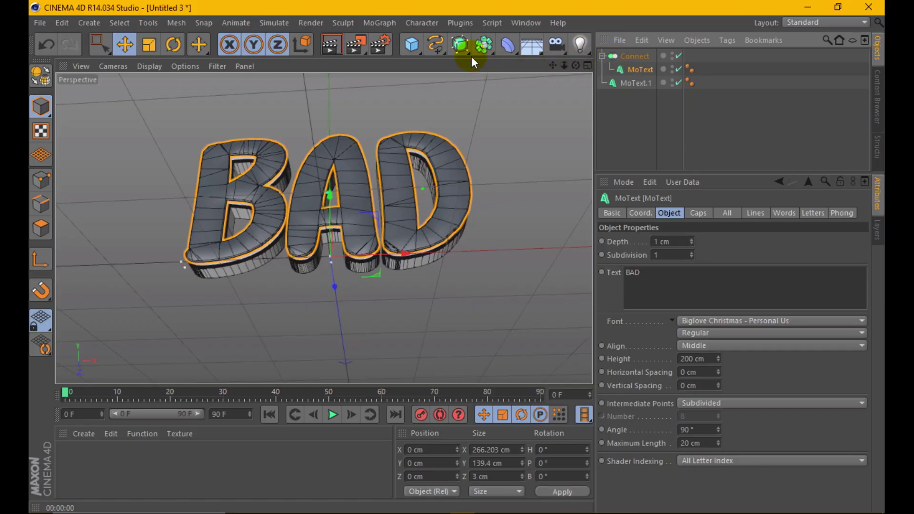
left_click(414, 42)
Place the Connect group under a new HyperNURBS and preview the smoothed text.
left_click(460, 46)
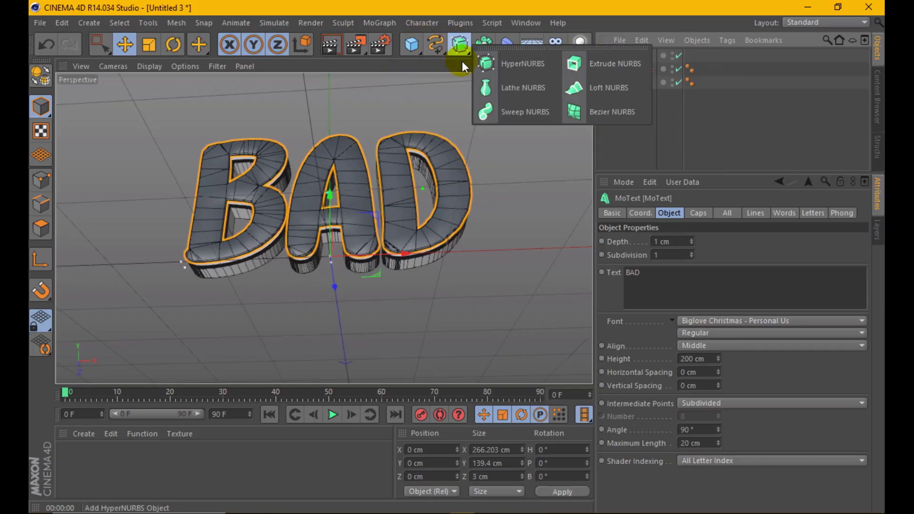
left_click(523, 64)
left_click_drag(639, 69, 634, 56)
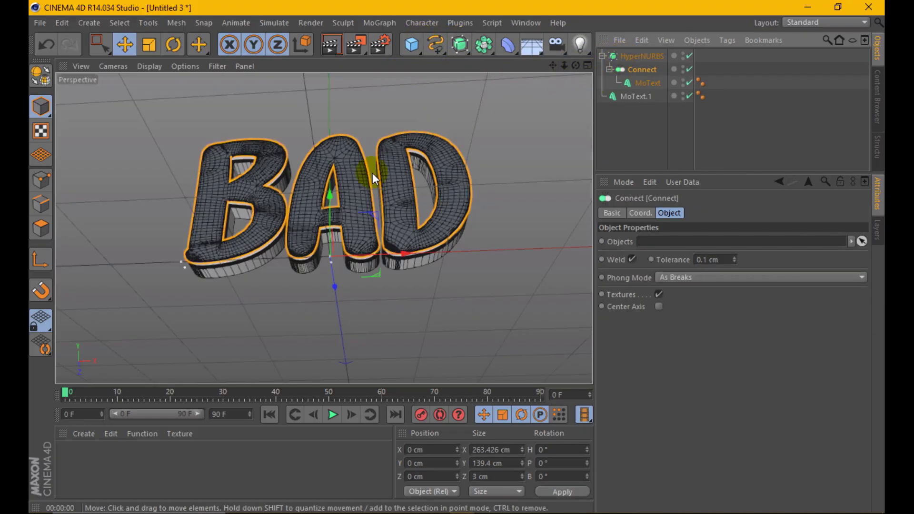
left_click_drag(373, 173, 350, 137, "alt")
left_click(331, 44)
left_click(348, 183)
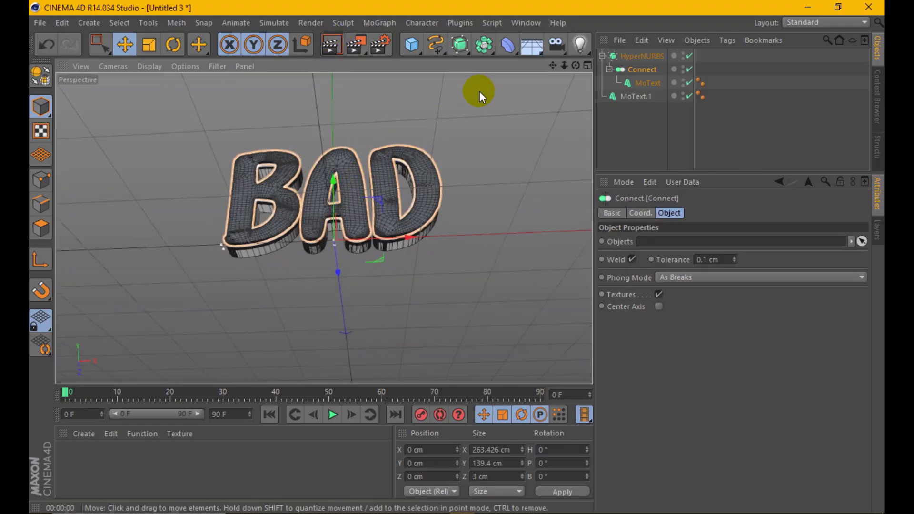
Add an FFD deformer with grid size 2000 × 200 × 8 cm.
left_click(508, 45)
left_click(312, 86)
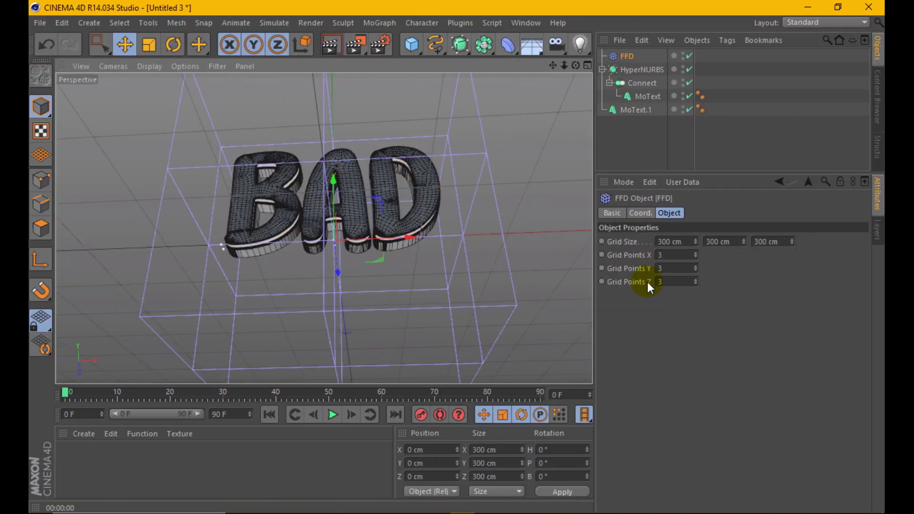
double_click(674, 241)
type("2000")
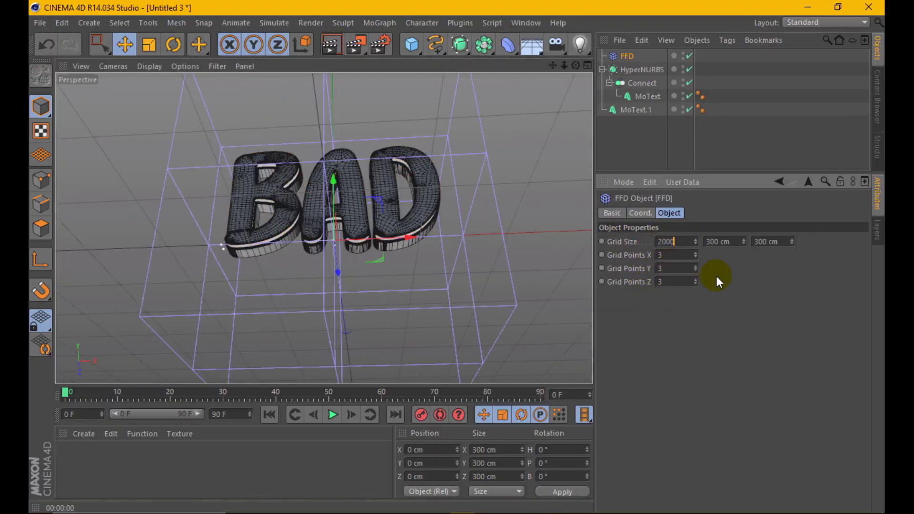
double_click(727, 241)
type("200")
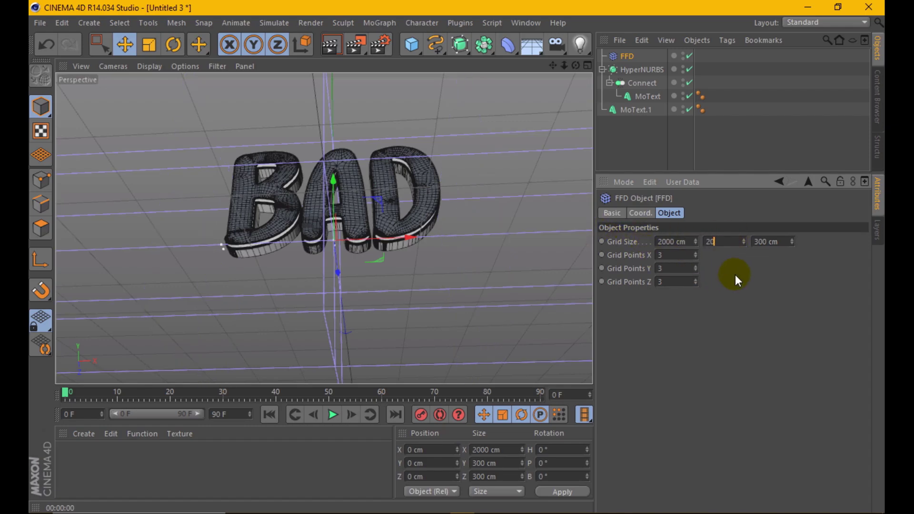
double_click(761, 241)
type("8")
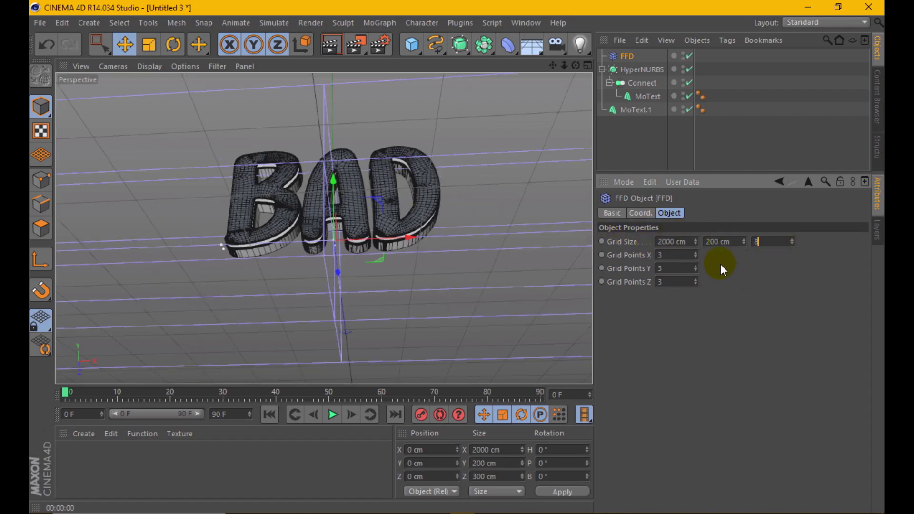
key("Return")
Raise the FFD to Y 65.455 cm and make it a child of MoText.
left_click(588, 66)
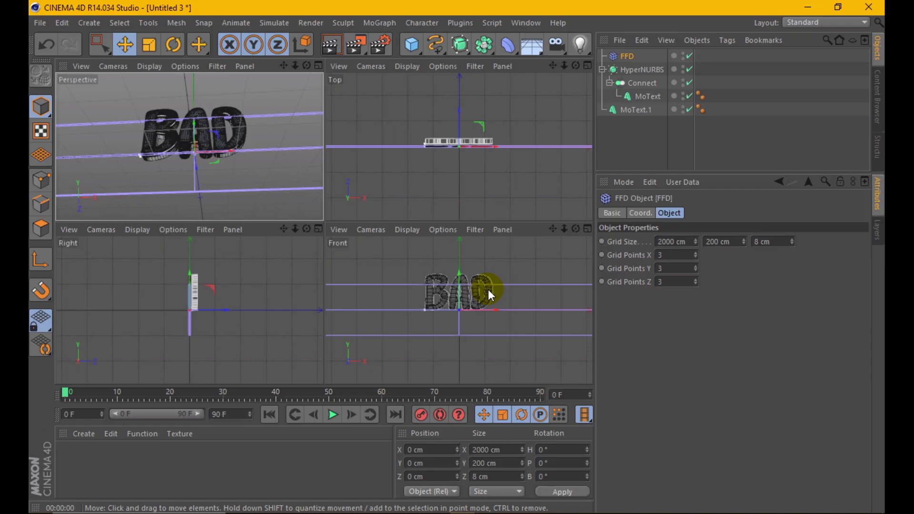
left_click_drag(469, 311, 458, 280)
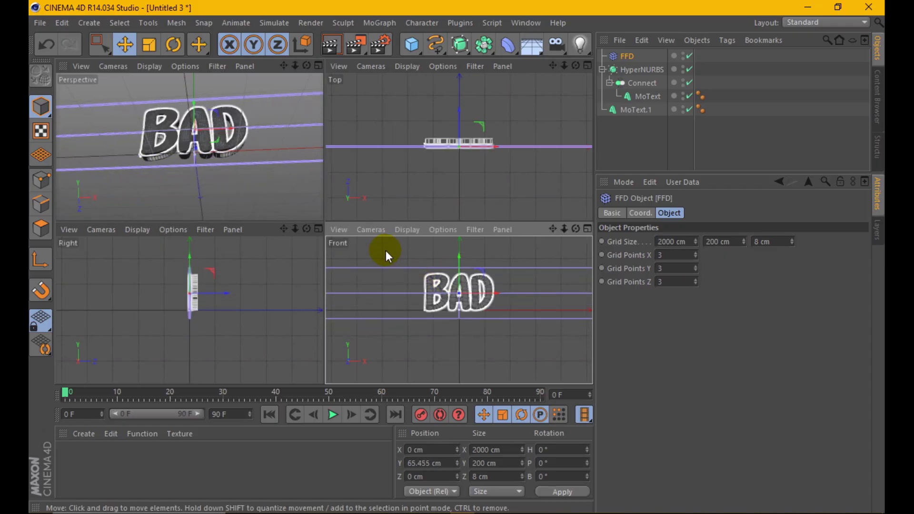
left_click(319, 230)
scroll(327, 184, "up", 3)
scroll(321, 198, "up", 3)
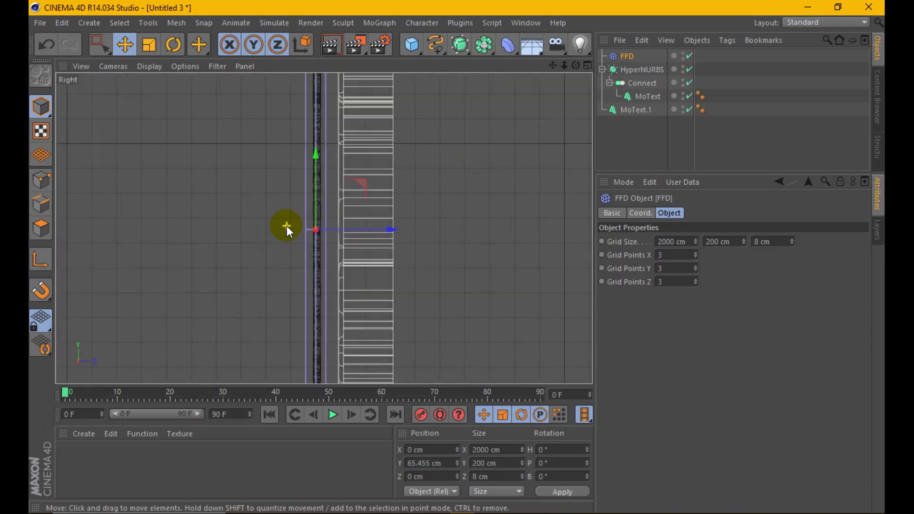
scroll(286, 226, "up", 3)
scroll(315, 226, "up", 2)
left_click_drag(633, 56, 652, 96)
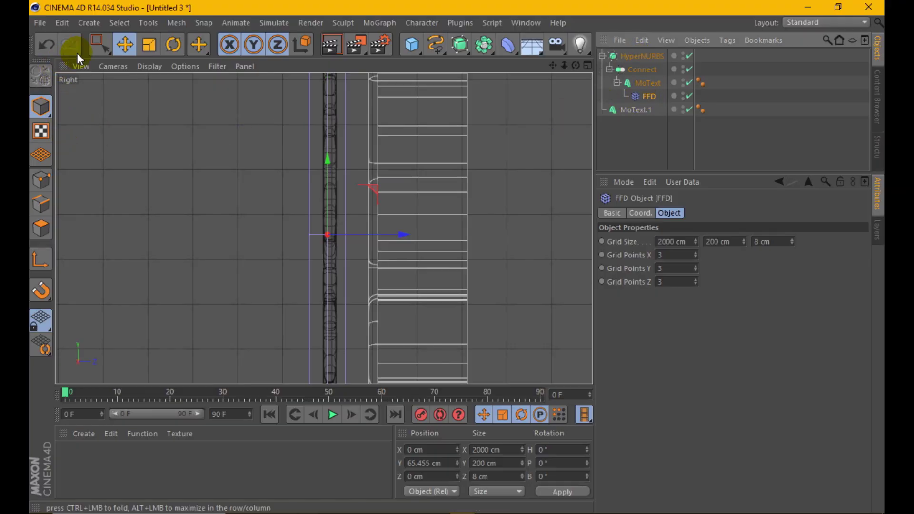
Rectangle-select the FFD's middle points, including hidden ones, and push them along Z.
left_click(42, 181)
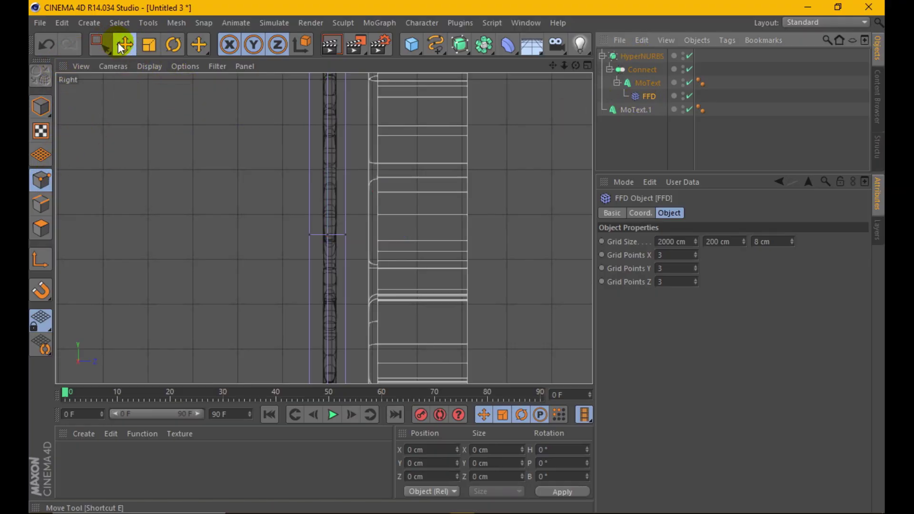
left_click(101, 51)
left_click_drag(102, 52, 157, 89)
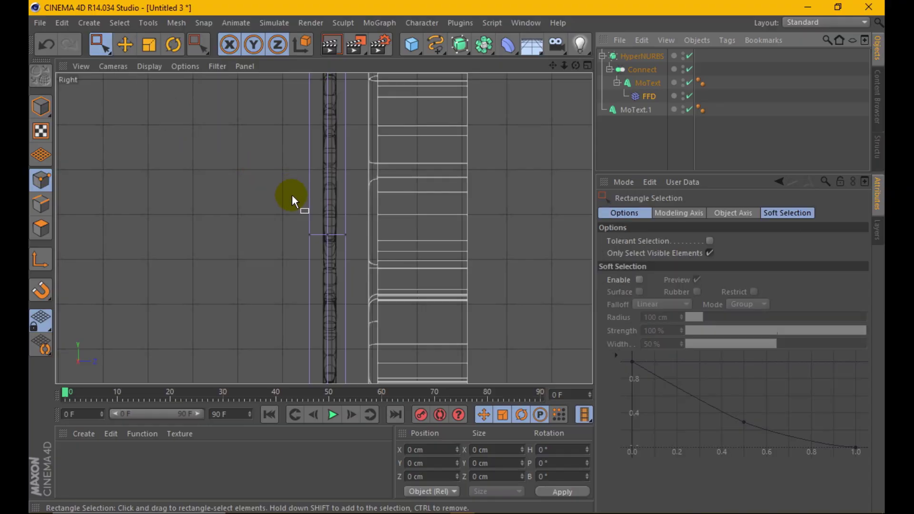
scroll(301, 214, "up", 1)
left_click_drag(316, 249, 316, 250)
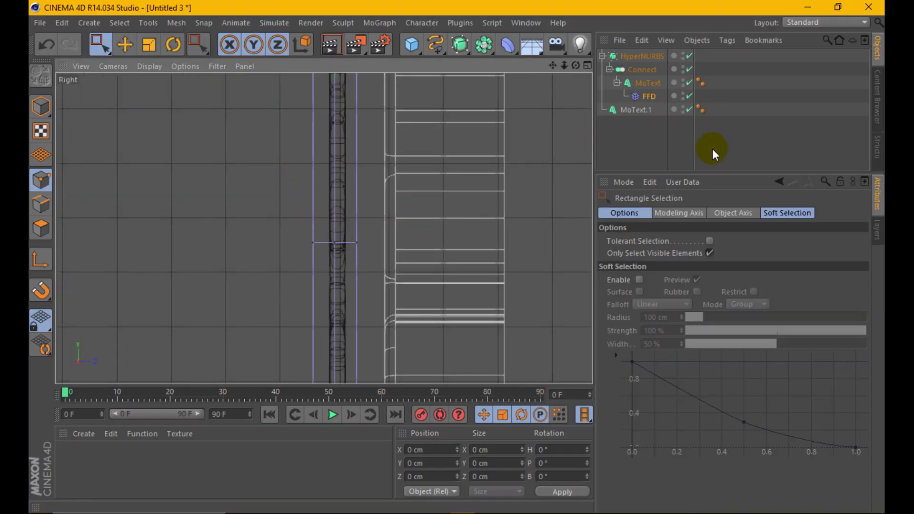
left_click(710, 253)
scroll(336, 230, "up", 1)
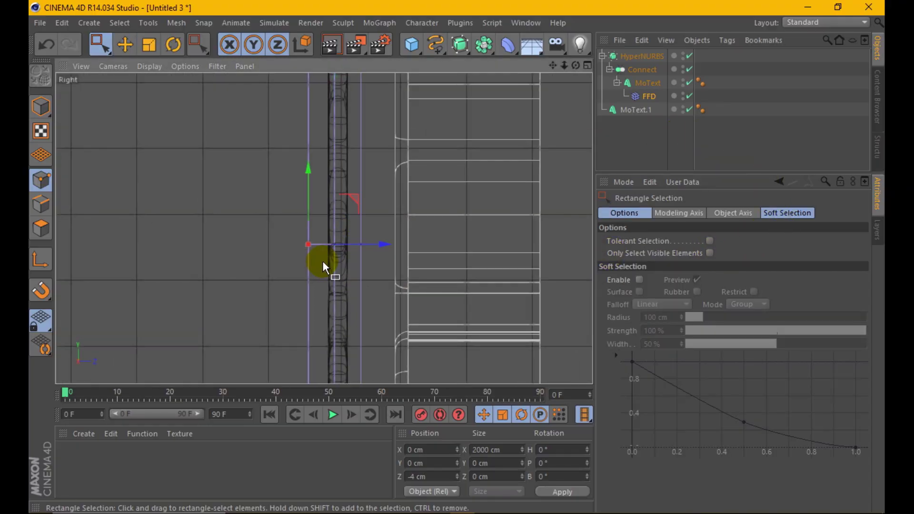
left_click_drag(364, 245, 203, 235)
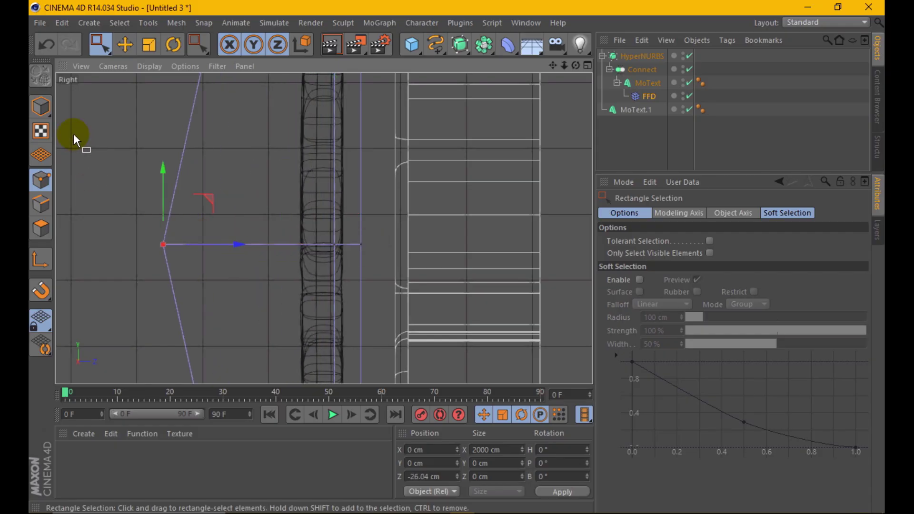
Push the middle FFD points further back to about -38.964 cm Z.
left_click(40, 105)
scroll(320, 175, "down", 2)
scroll(301, 190, "down", 2)
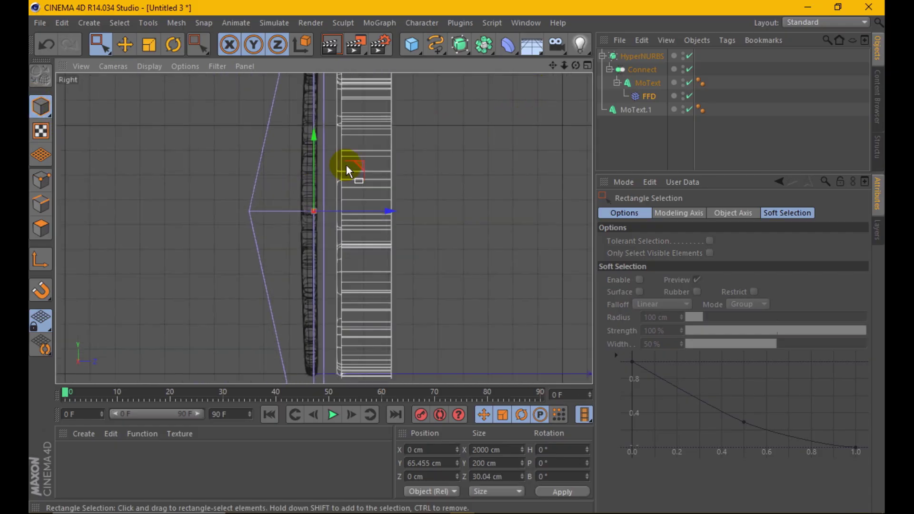
left_click(41, 181)
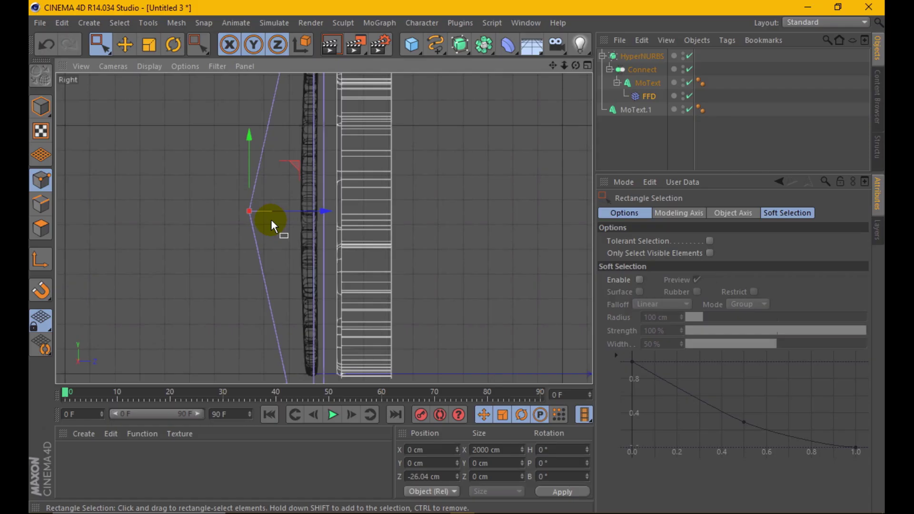
left_click_drag(282, 211, 250, 210)
left_click(580, 67)
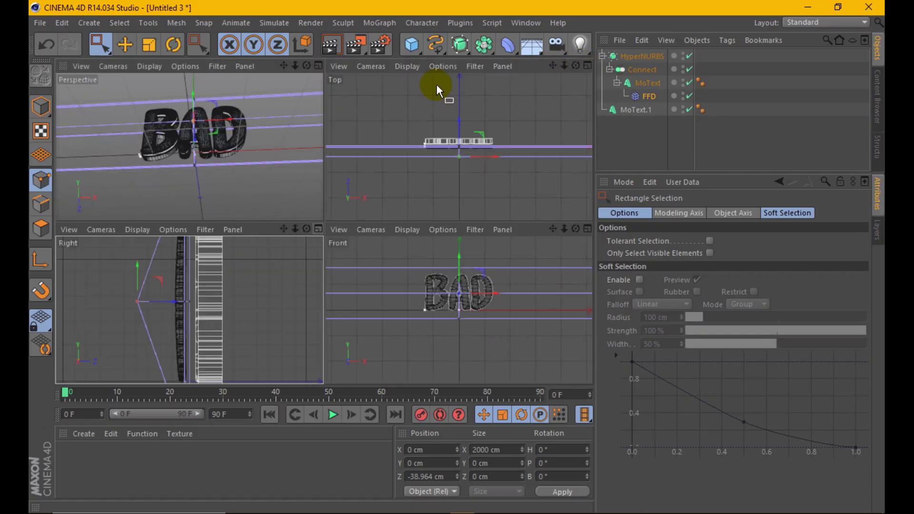
left_click(41, 106)
Preview-render the bent text in the enlarged perspective view, then clear it.
left_click(317, 65)
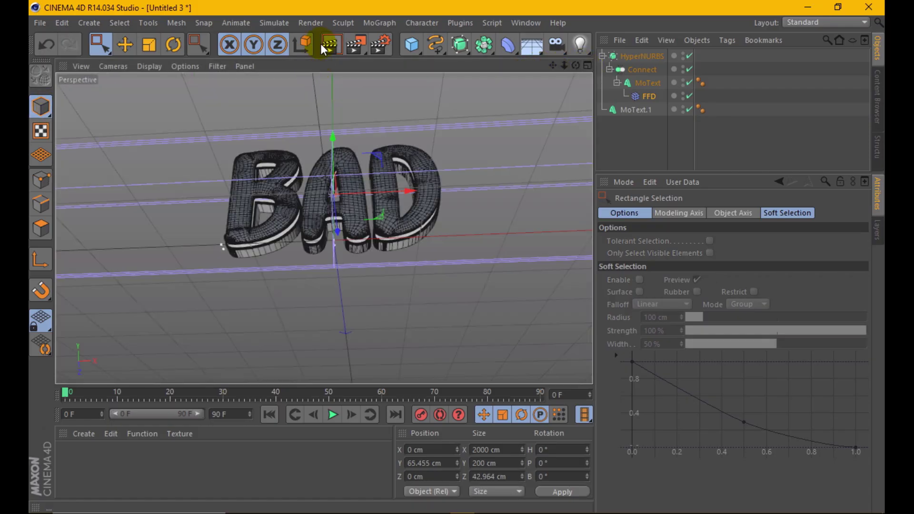
left_click(327, 44)
left_click(149, 66)
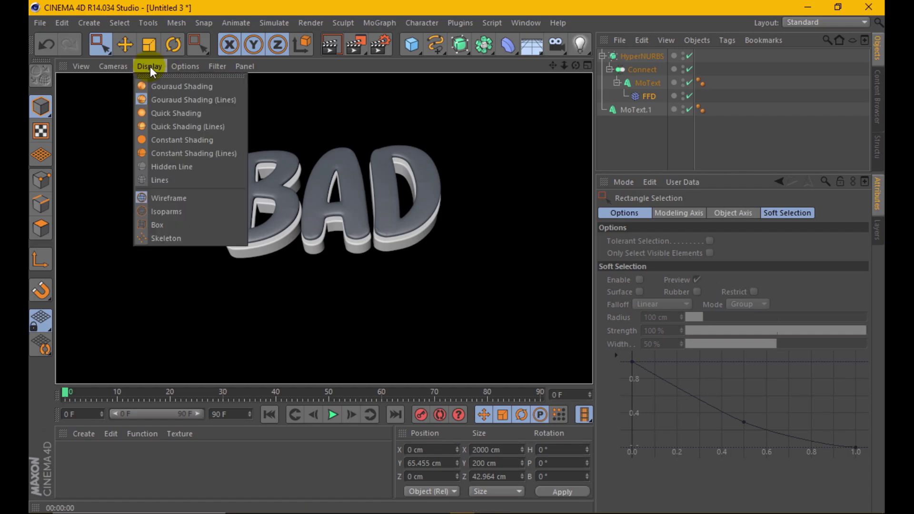
left_click(157, 96)
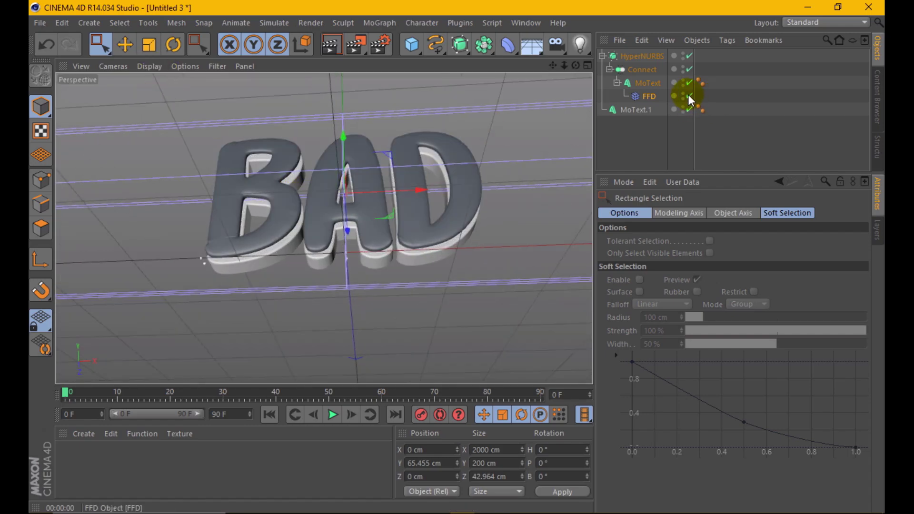
Set the FFD's Y grid size to 250 cm.
left_click(643, 96)
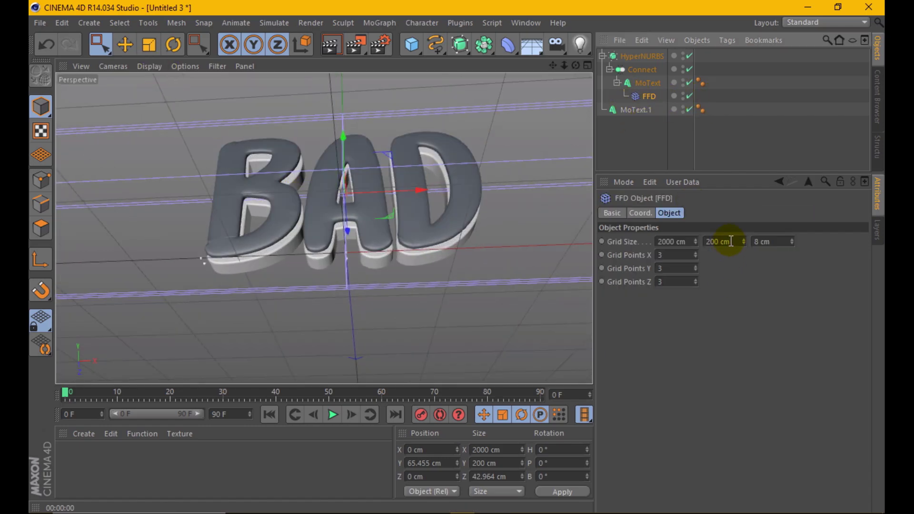
double_click(724, 242)
type("2250")
key("Return")
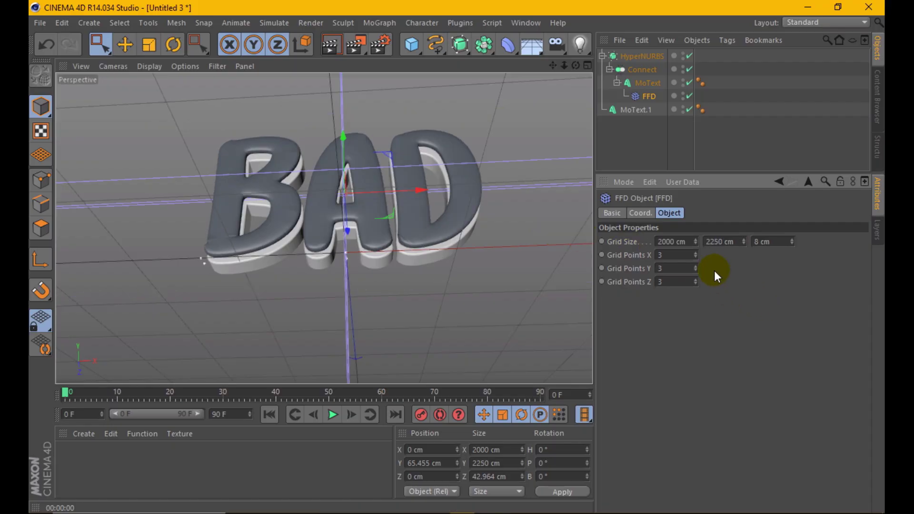
double_click(724, 241)
type("250")
key("Return")
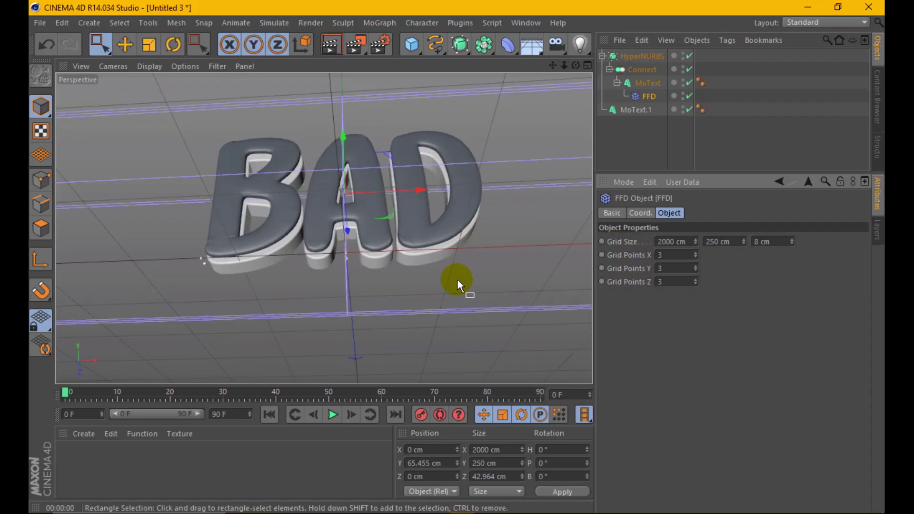
Orbit to a flatter angle and render a preview of the text on black.
left_click_drag(457, 285, 285, 92, "alt")
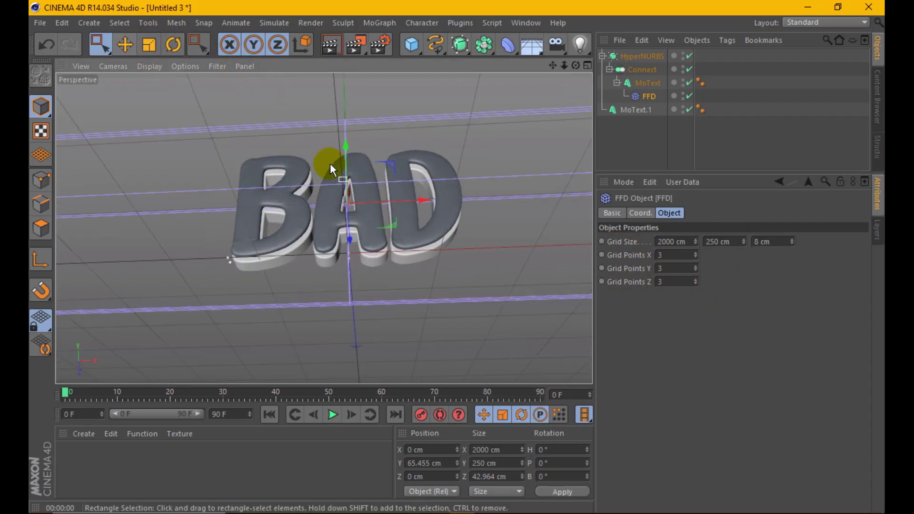
left_click_drag(332, 170, 335, 57, "alt")
left_click(332, 44)
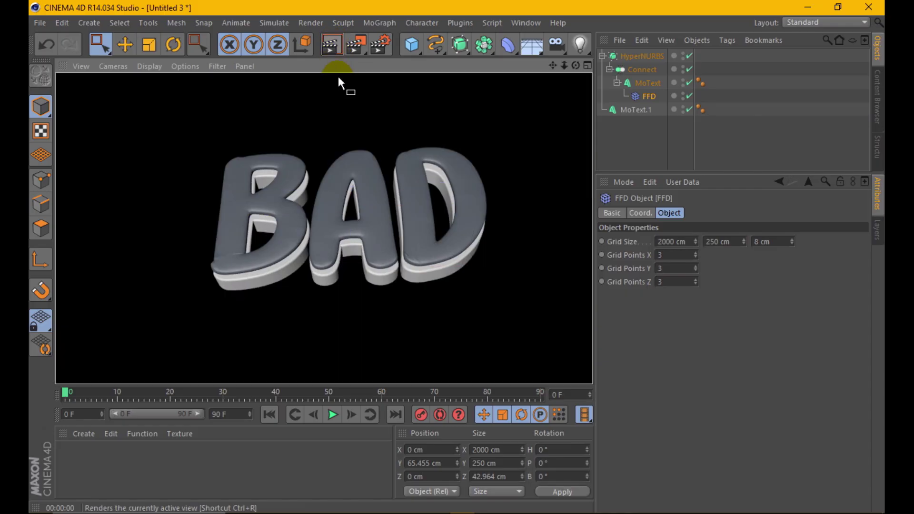
left_click(643, 113)
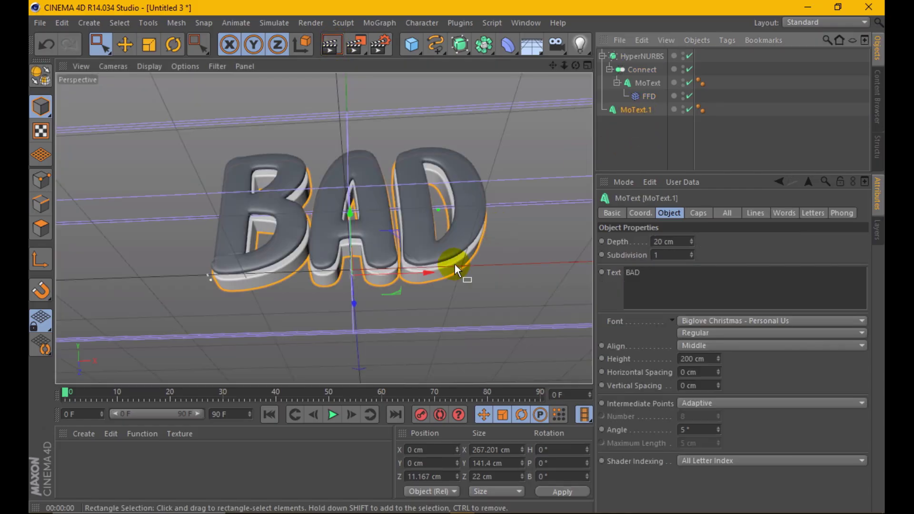
Hide the FFD in the editor, move MoText.1 back to Z 3.403 cm, and preview-render.
left_click(125, 46)
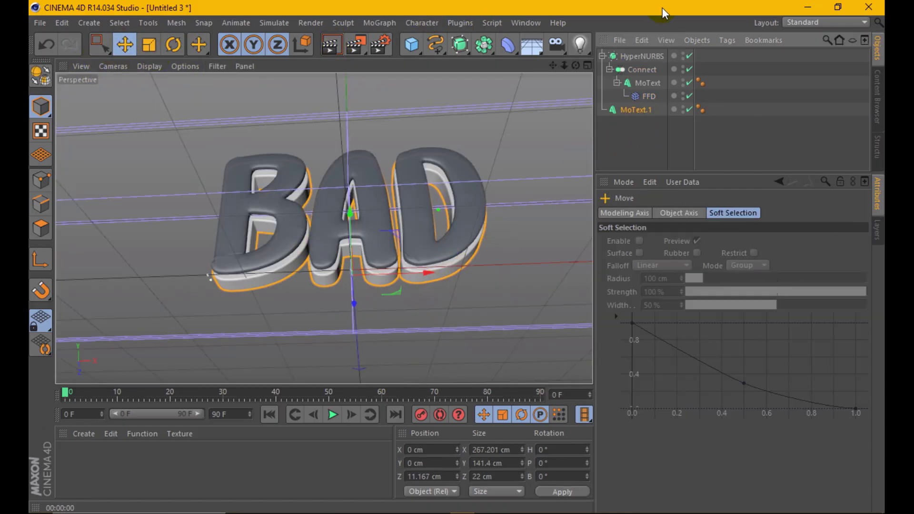
left_click(683, 93)
left_click(649, 110)
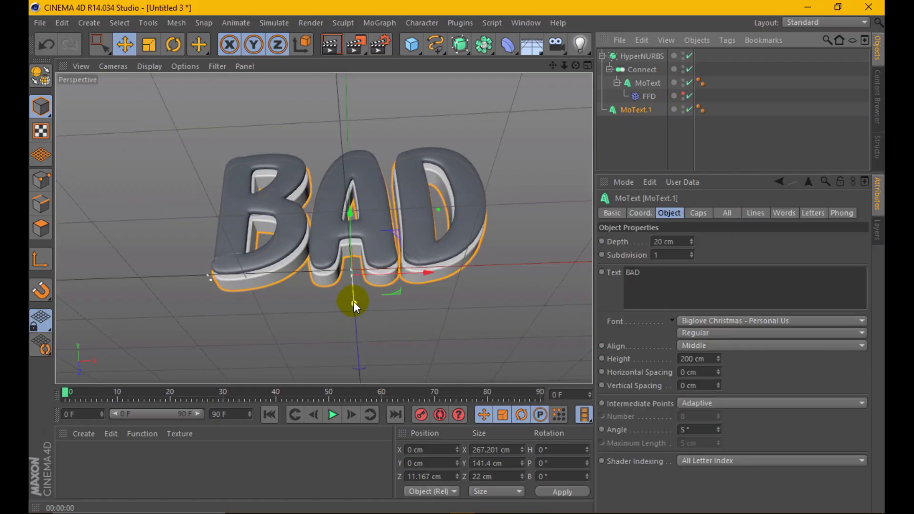
left_click_drag(353, 301, 341, 176)
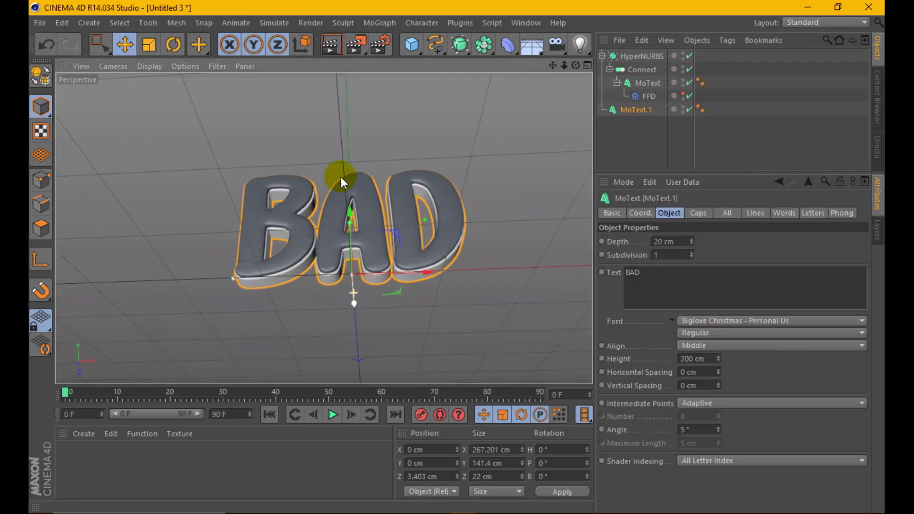
left_click(333, 53)
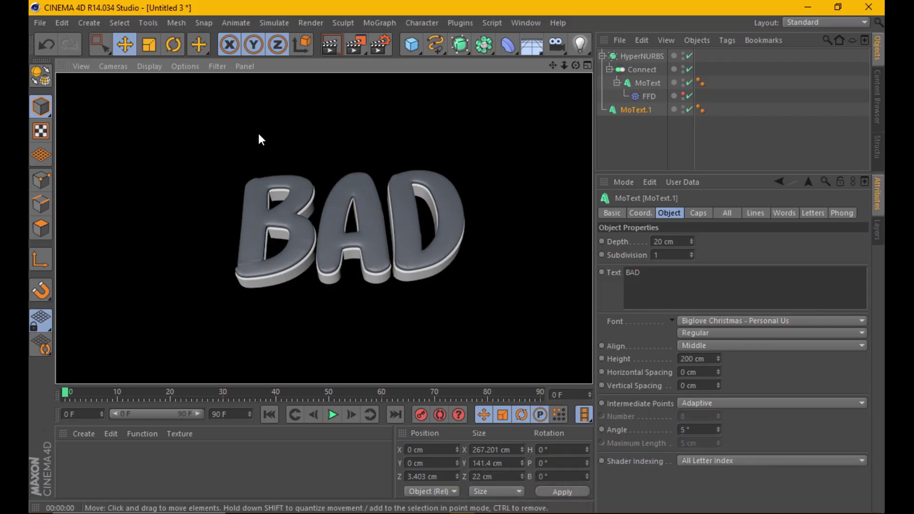
left_click(358, 245)
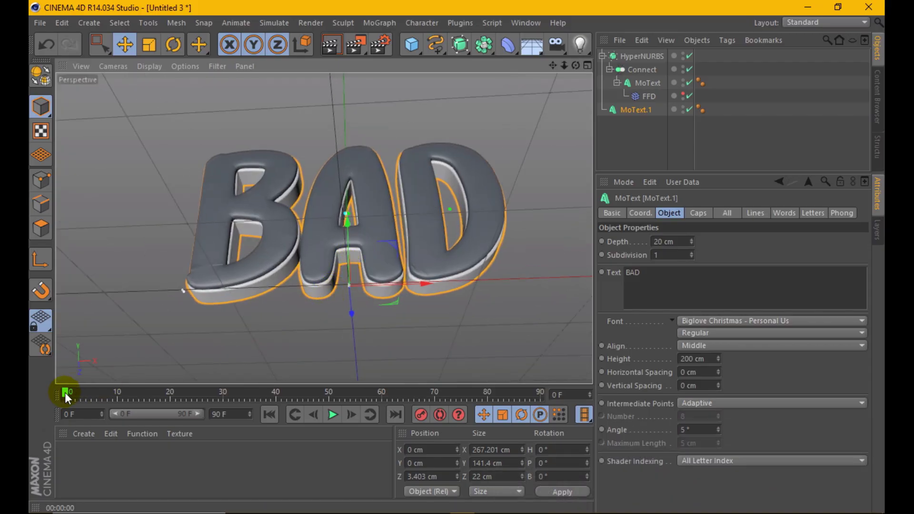
Create a new material coloured R244 G0 B0 with Reflection enabled.
left_click(84, 433)
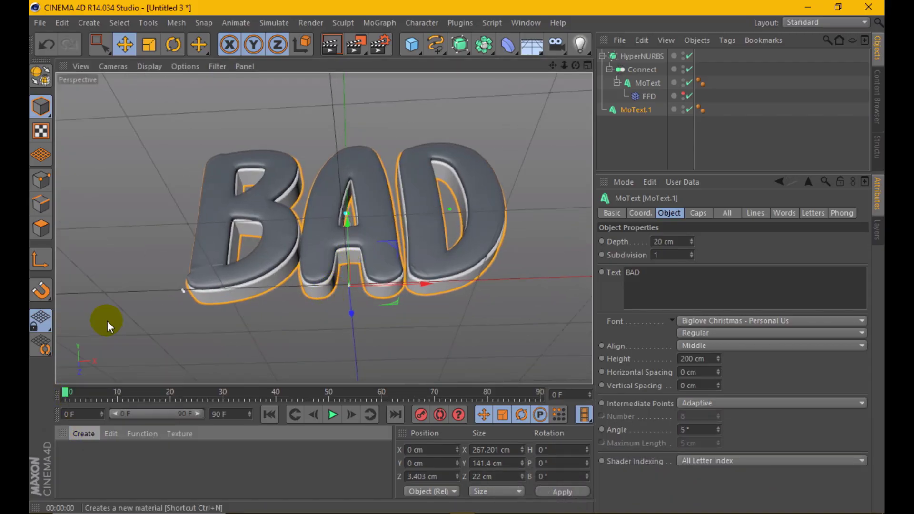
left_click(107, 321)
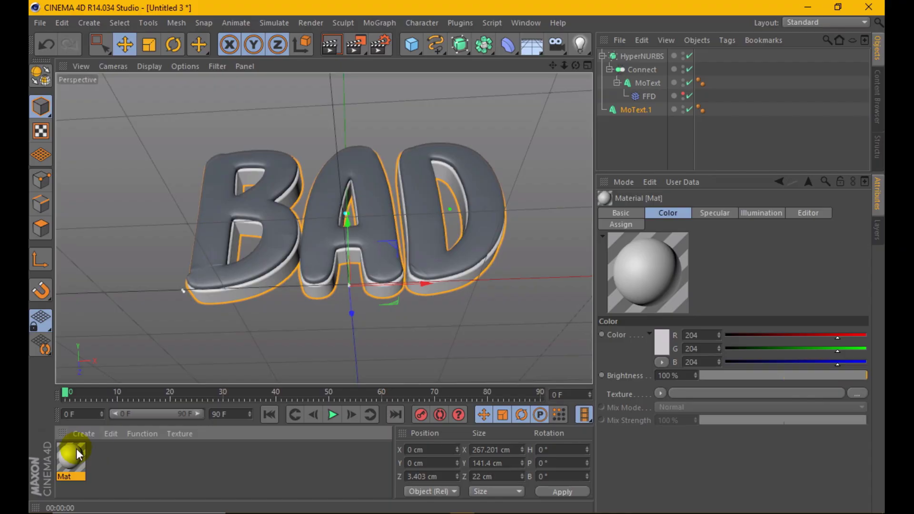
double_click(76, 448)
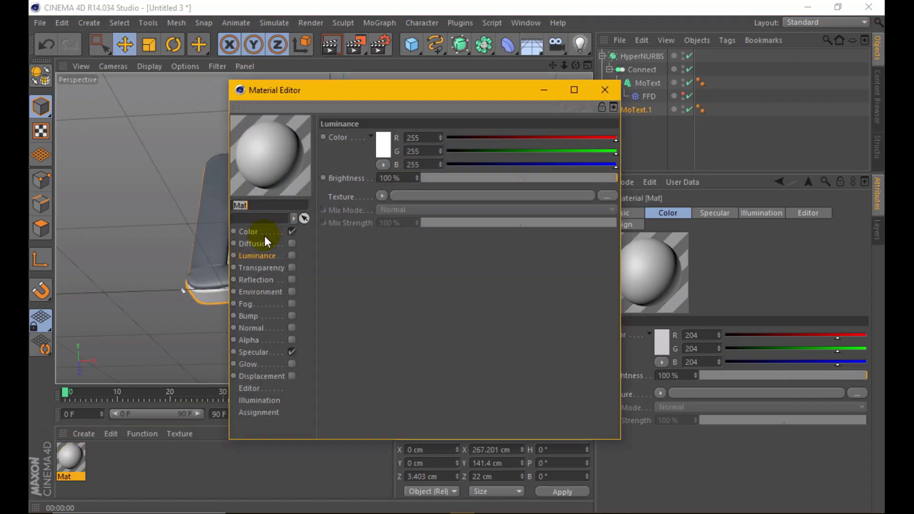
left_click(264, 232)
left_click(381, 142)
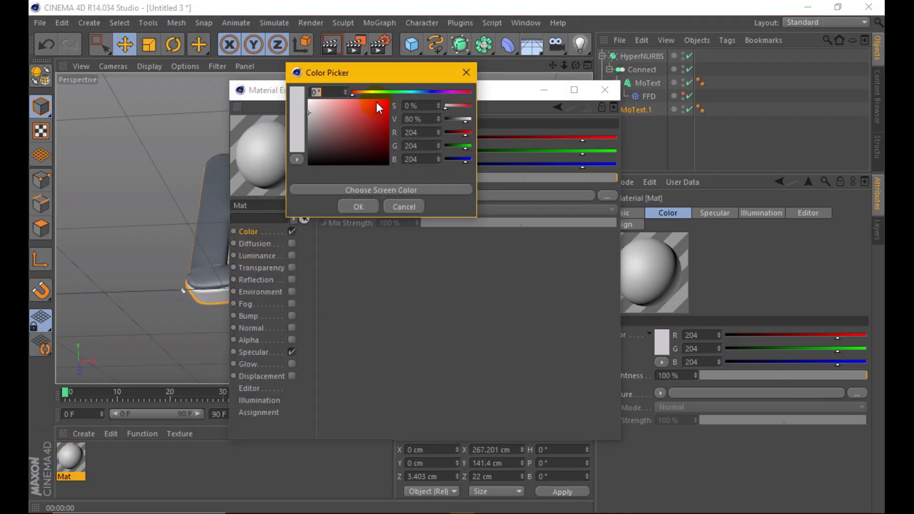
left_click_drag(376, 102, 385, 101)
left_click(358, 207)
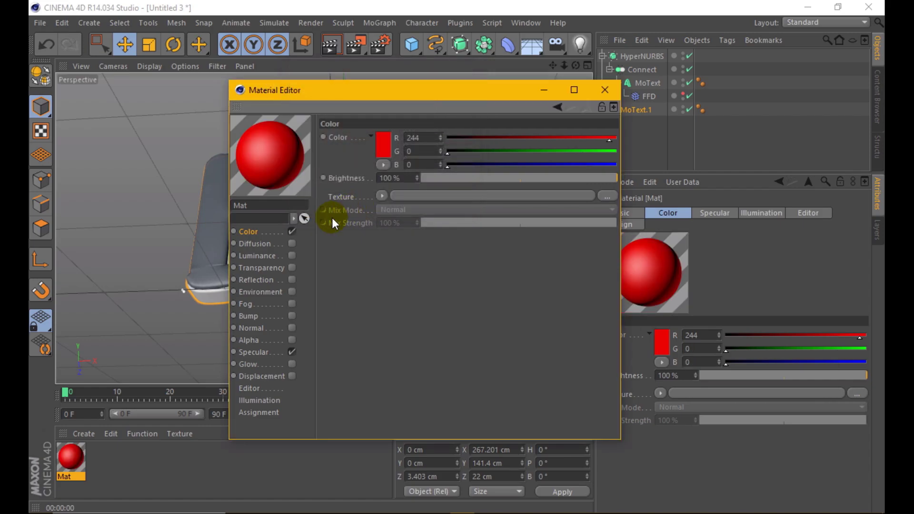
left_click(292, 280)
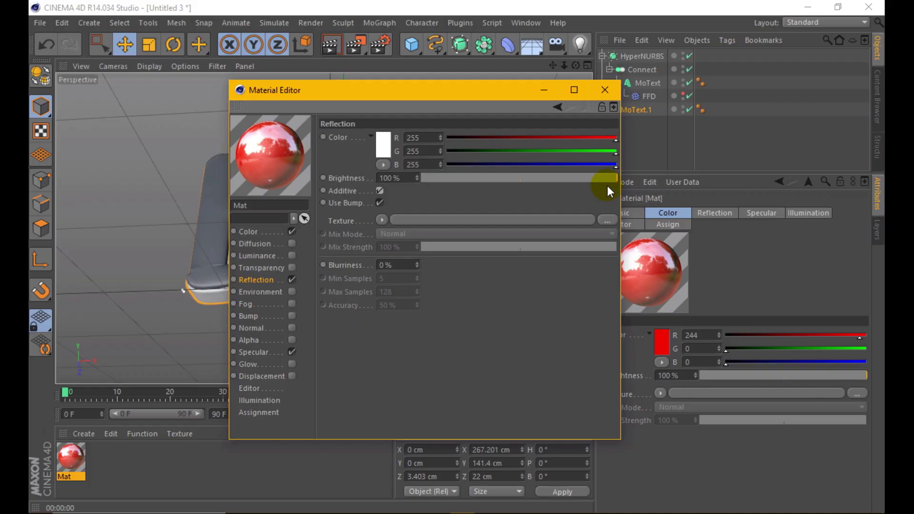
left_click(606, 90)
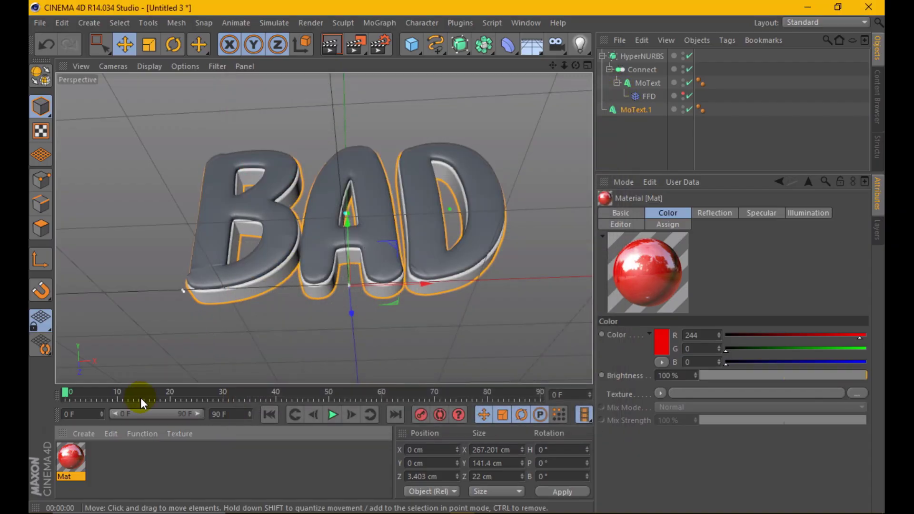
Apply the red material to the HyperNURBS text and render a preview.
left_click_drag(71, 457, 629, 56)
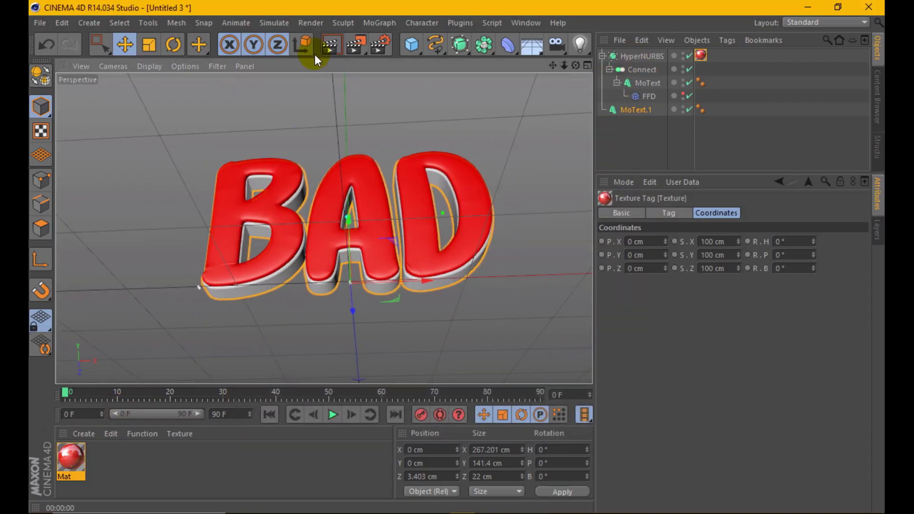
left_click(331, 44)
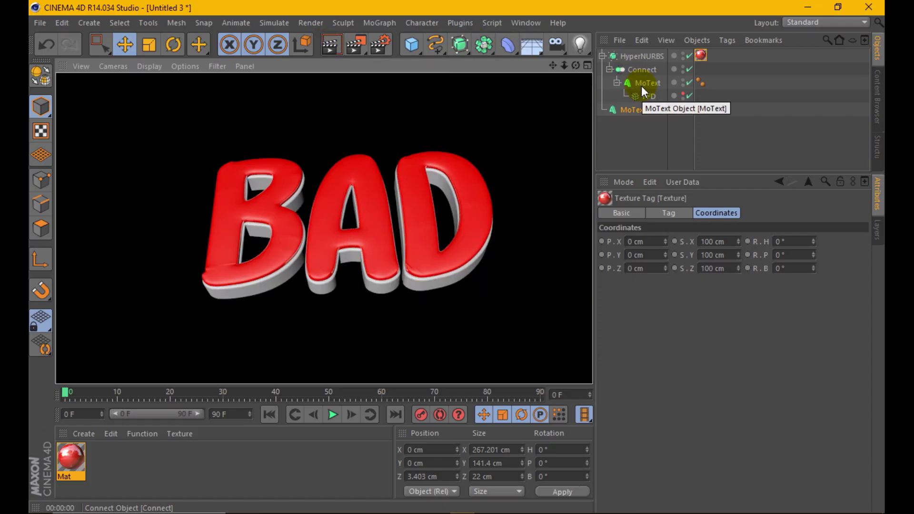
left_click(625, 109)
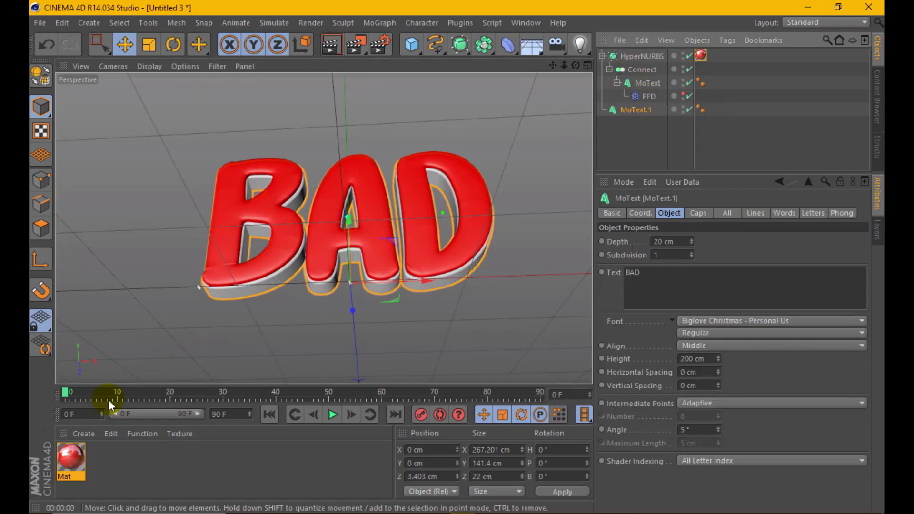
Create a second material, Mat.1, with additive reflection.
left_click(84, 434)
left_click(110, 324)
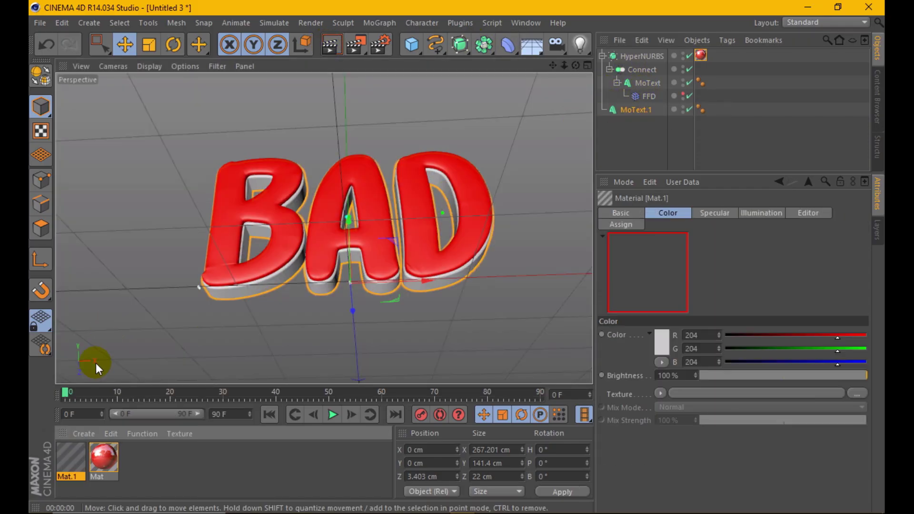
double_click(67, 457)
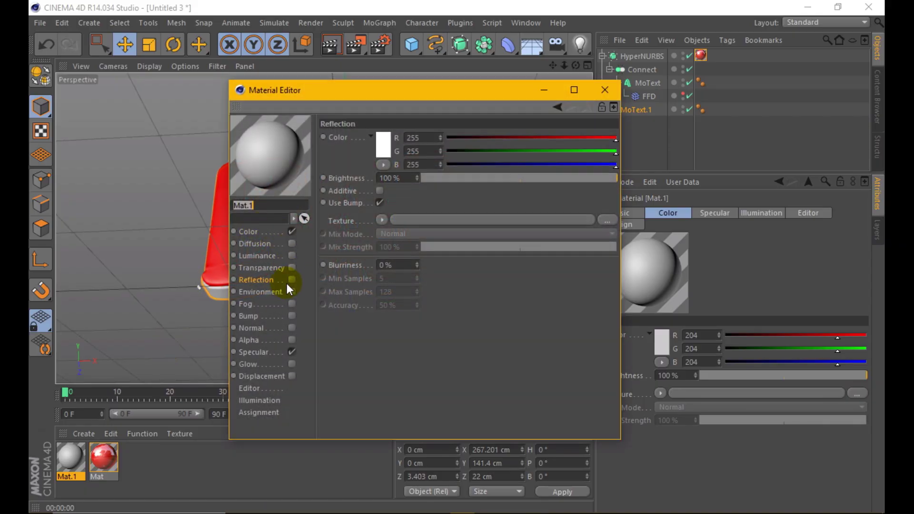
left_click(292, 280)
left_click(379, 190)
left_click(603, 90)
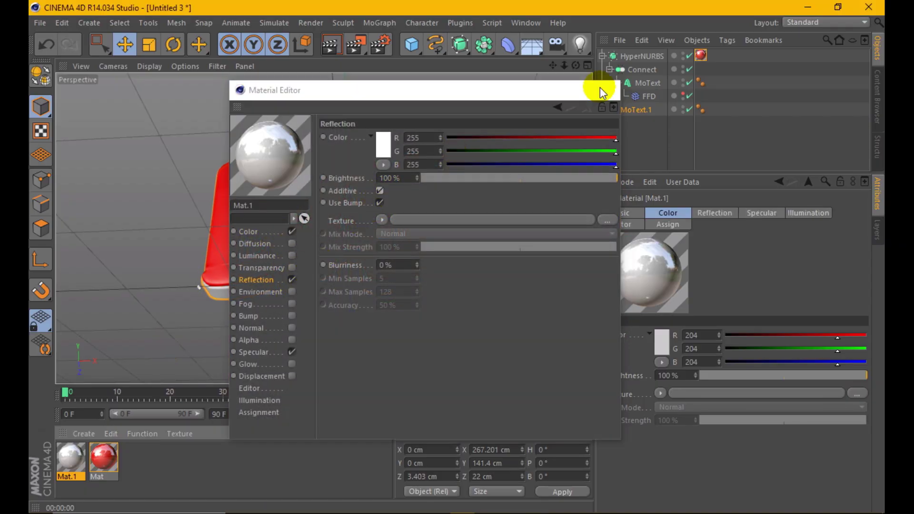
Apply Mat.1 to MoText.1 and render the silvery back layer from a reframed view.
left_click_drag(70, 457, 629, 111)
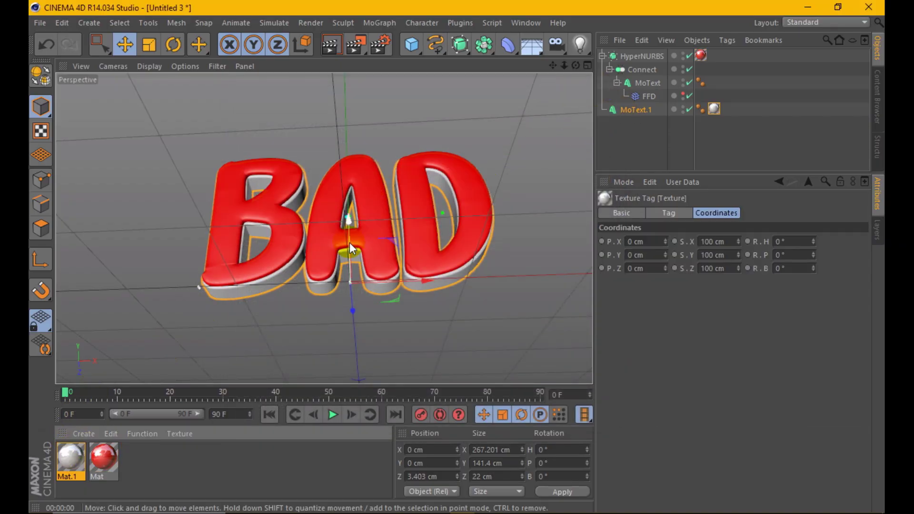
scroll(351, 247, "down", 2)
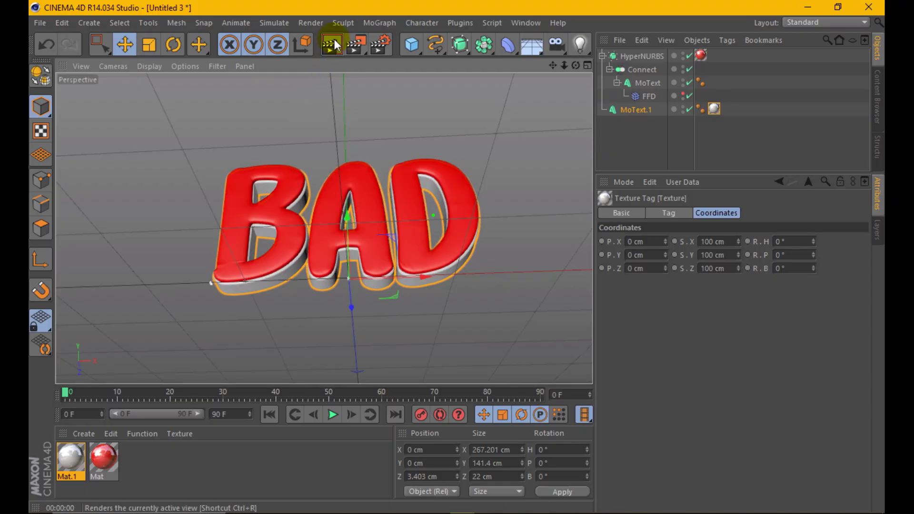
left_click(332, 45)
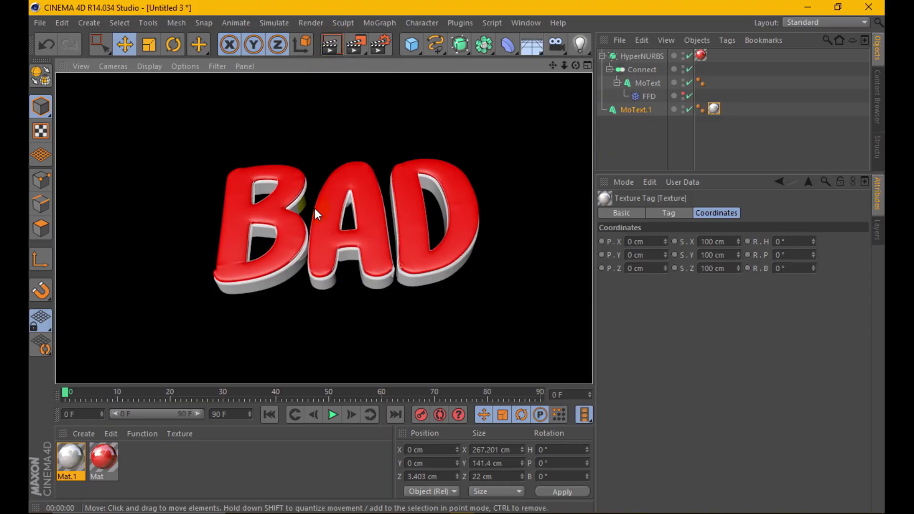
left_click_drag(575, 65, 581, 69)
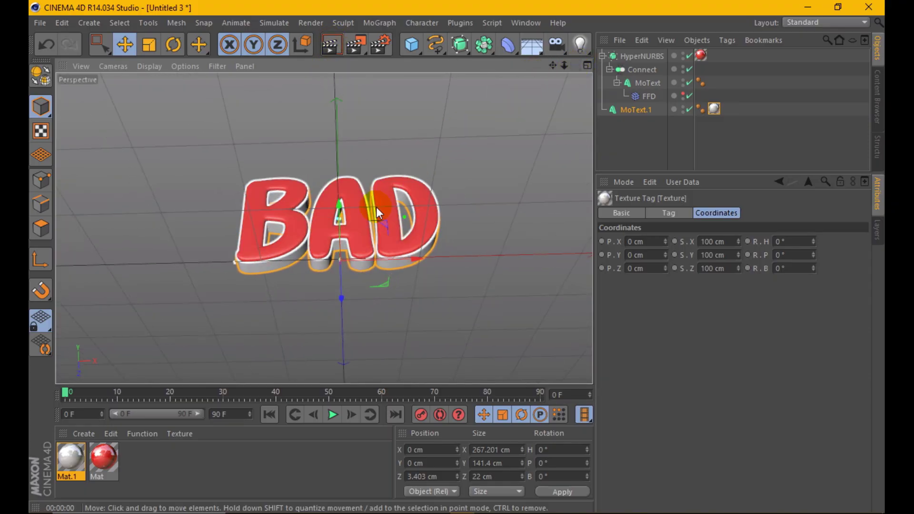
left_click(332, 44)
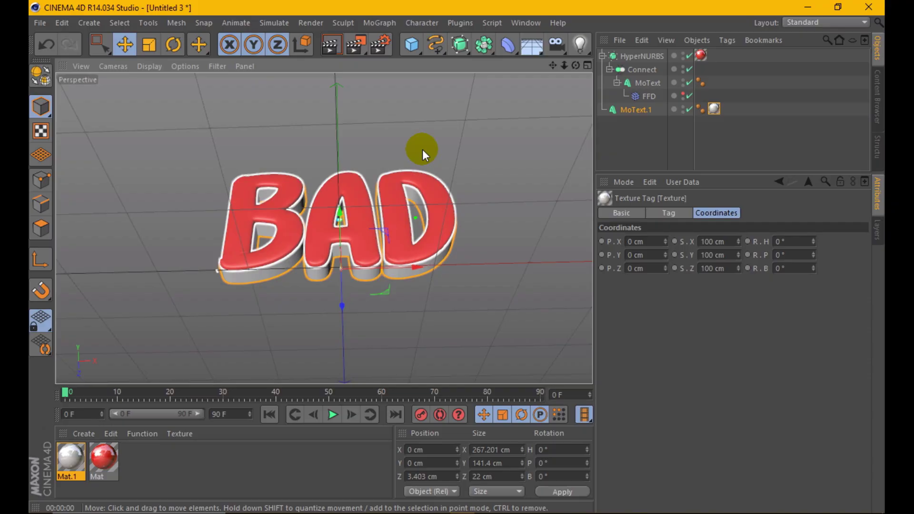
Add a Sky object with a Compositing tag that hides it from the camera.
left_click(532, 45)
left_click(569, 80)
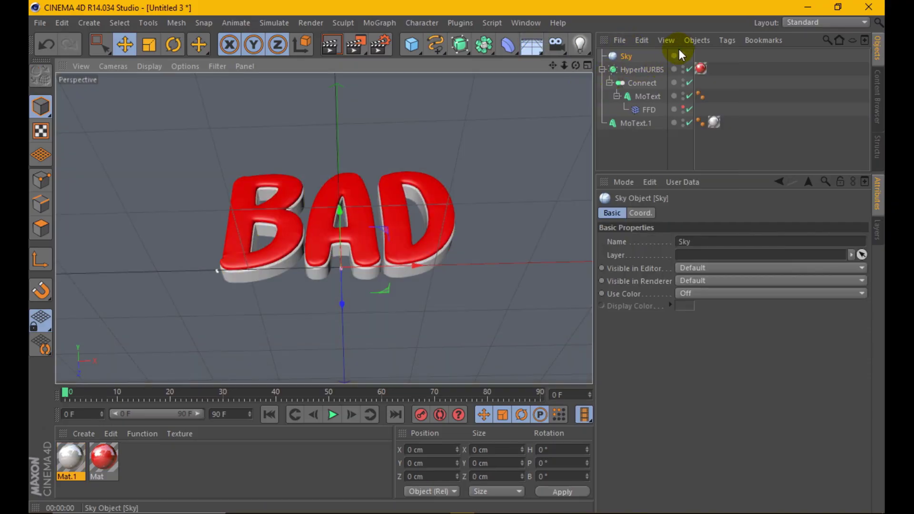
left_click(686, 41)
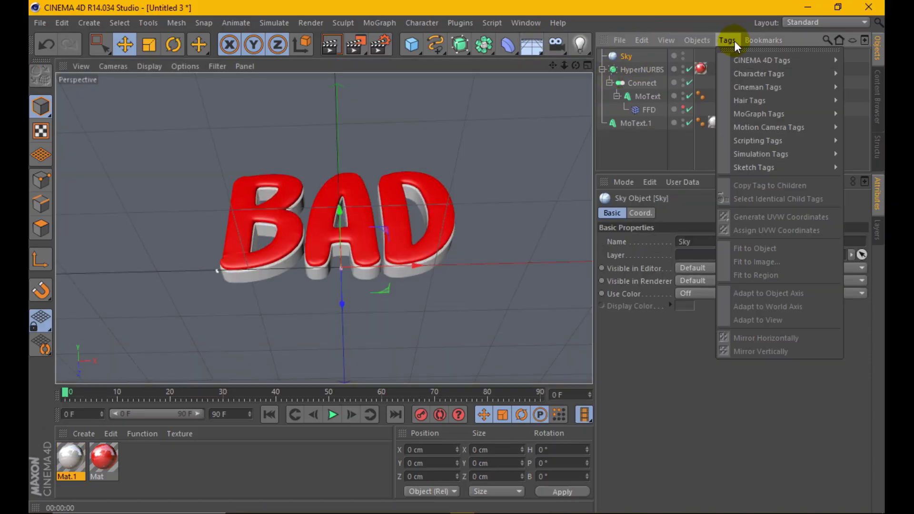
mouse_move(761, 60)
left_click(679, 127)
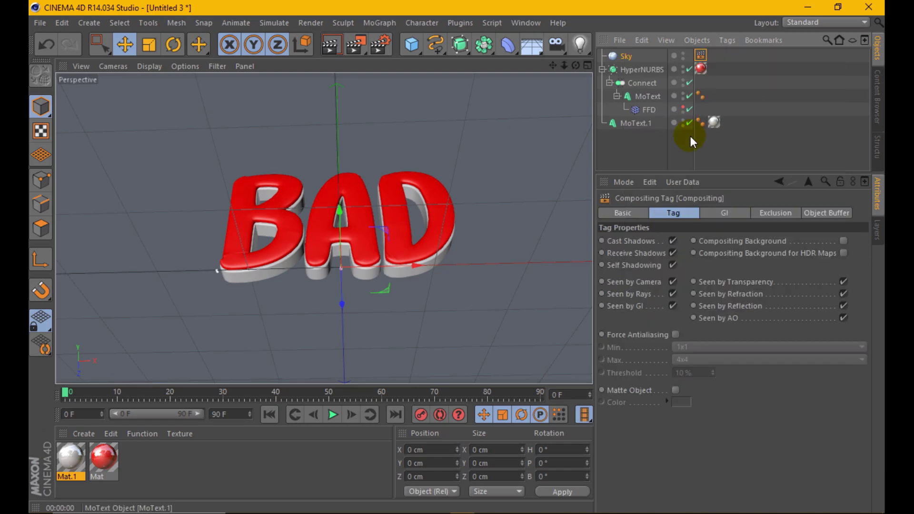
left_click(675, 281)
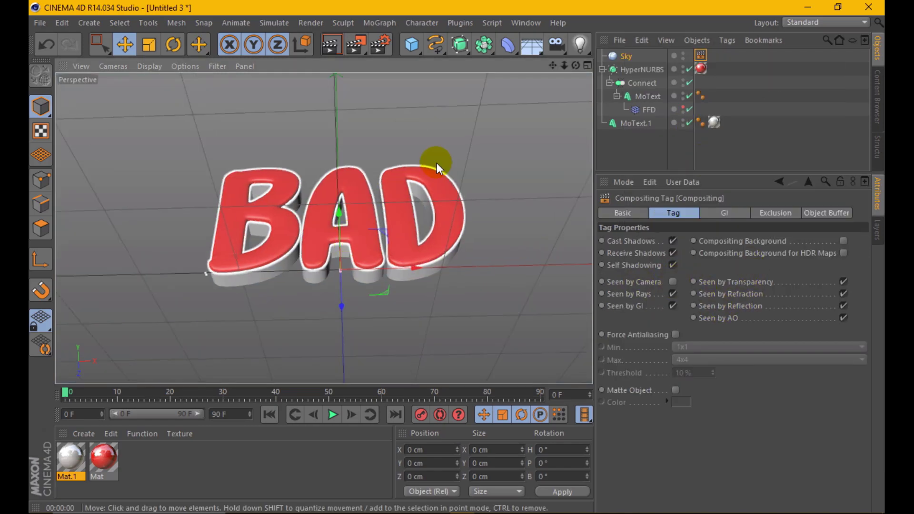
left_click(618, 56)
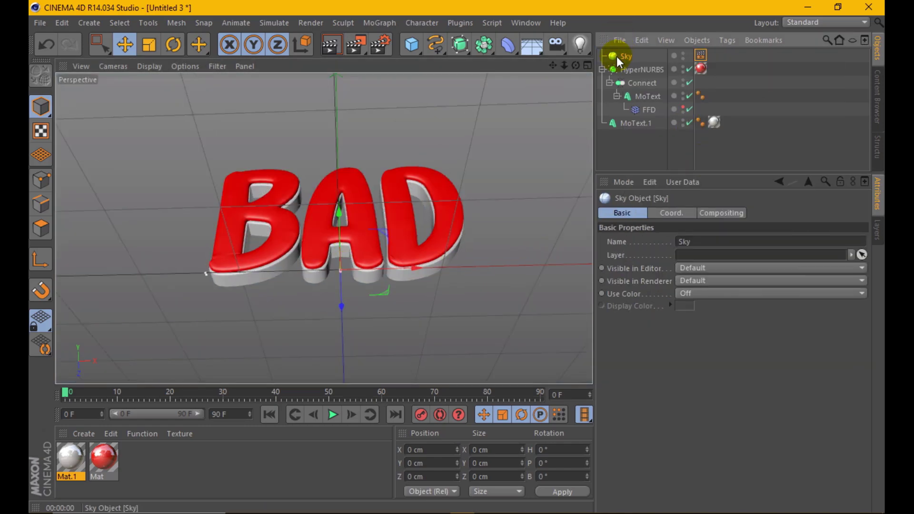
left_click(83, 434)
Create Mat.2 with Colour and Specular off and a Gradient shader in Luminance.
left_click(125, 322)
double_click(84, 457)
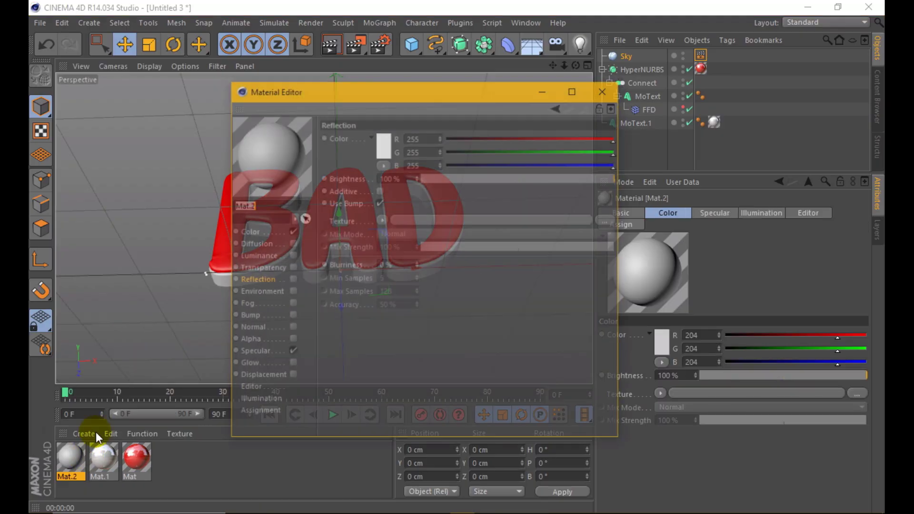
left_click_drag(375, 88, 526, 121)
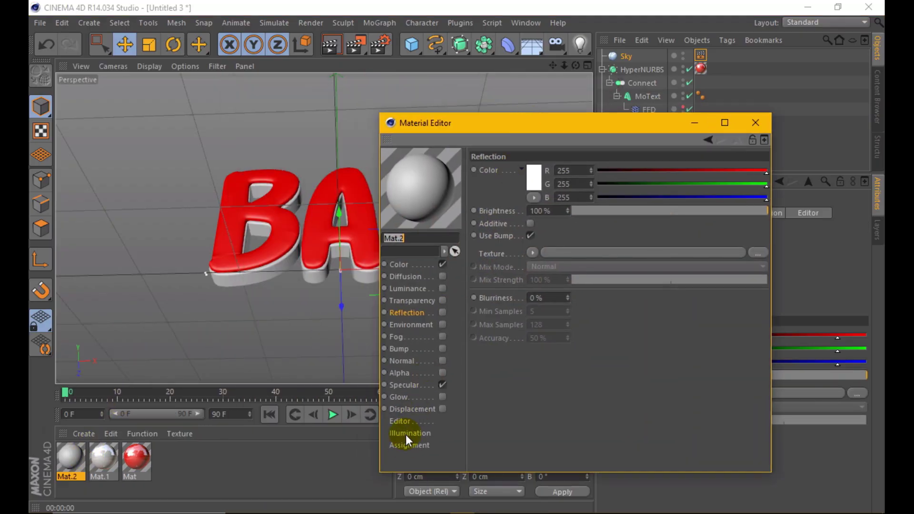
left_click(442, 385)
left_click(442, 264)
left_click(443, 289)
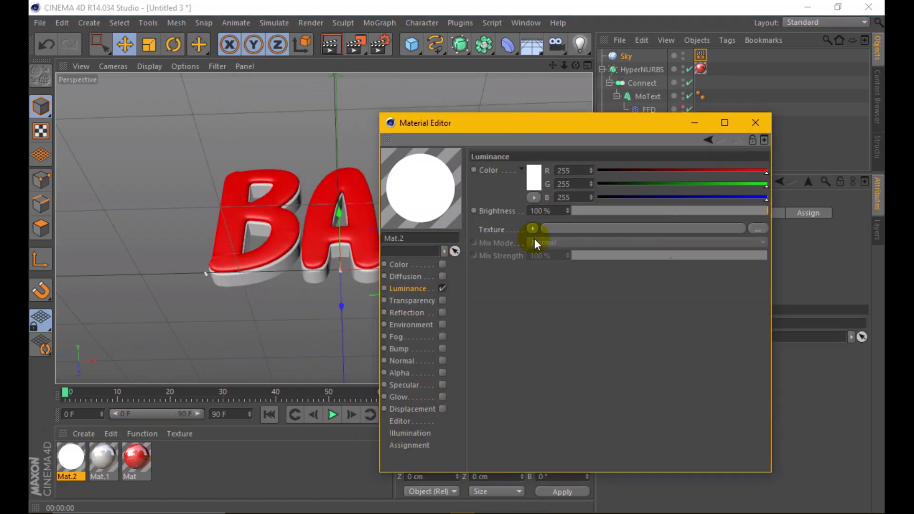
left_click(533, 228)
left_click(544, 352)
left_click(535, 247)
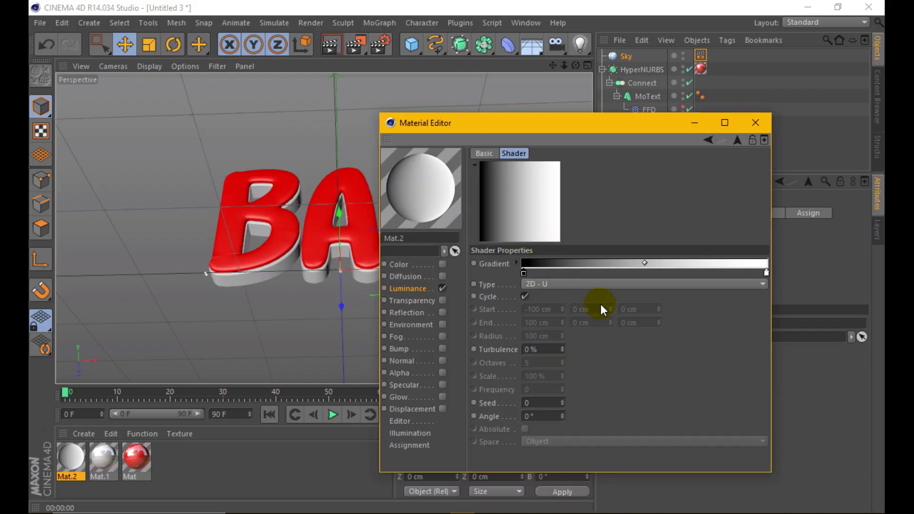
Add gradient knots and recolour them in dark grey and mid-grey tones.
left_click_drag(766, 272, 626, 273)
left_click(656, 274)
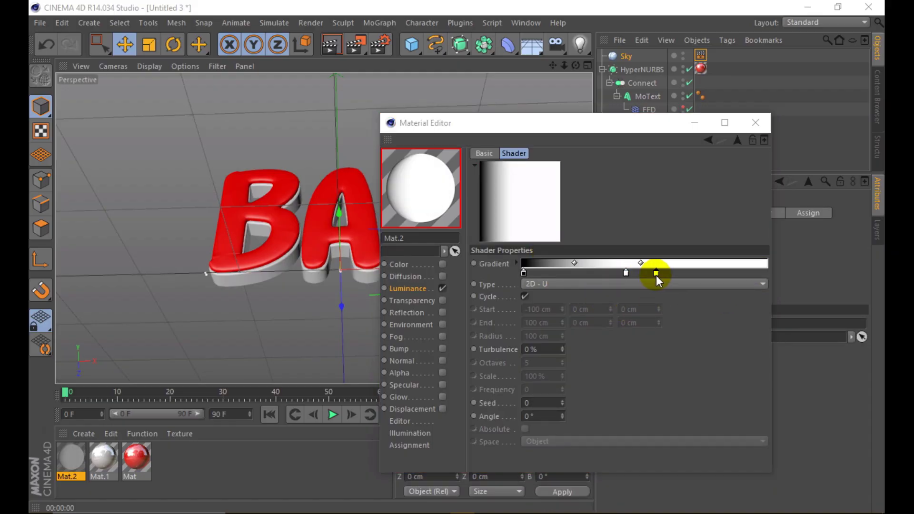
double_click(656, 274)
left_click(584, 290)
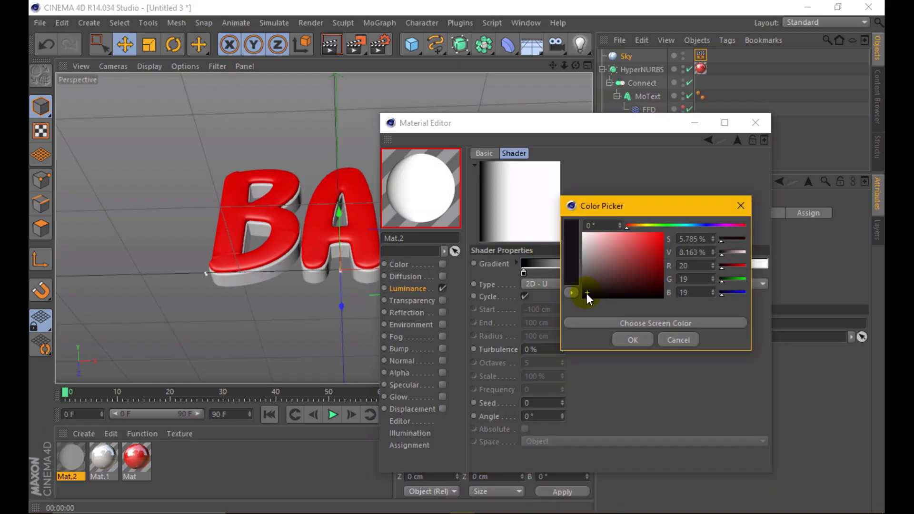
left_click(628, 341)
double_click(672, 273)
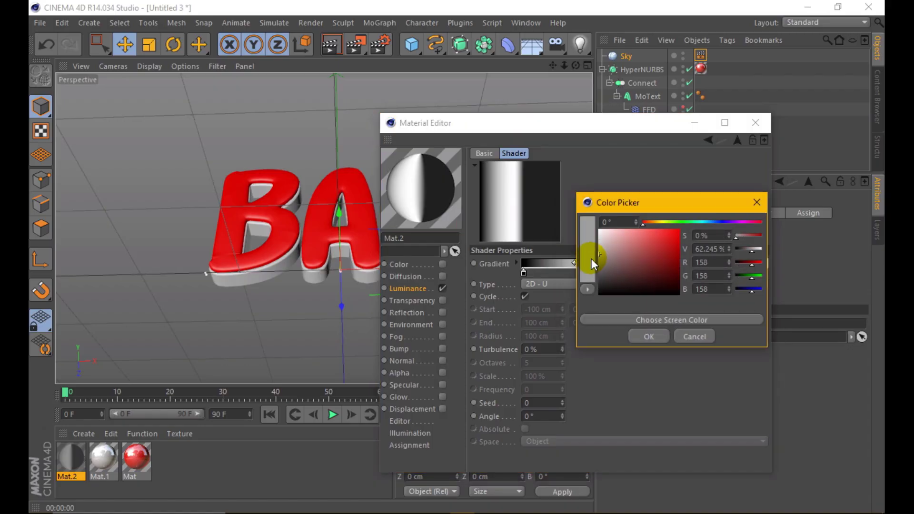
left_click(638, 337)
double_click(714, 275)
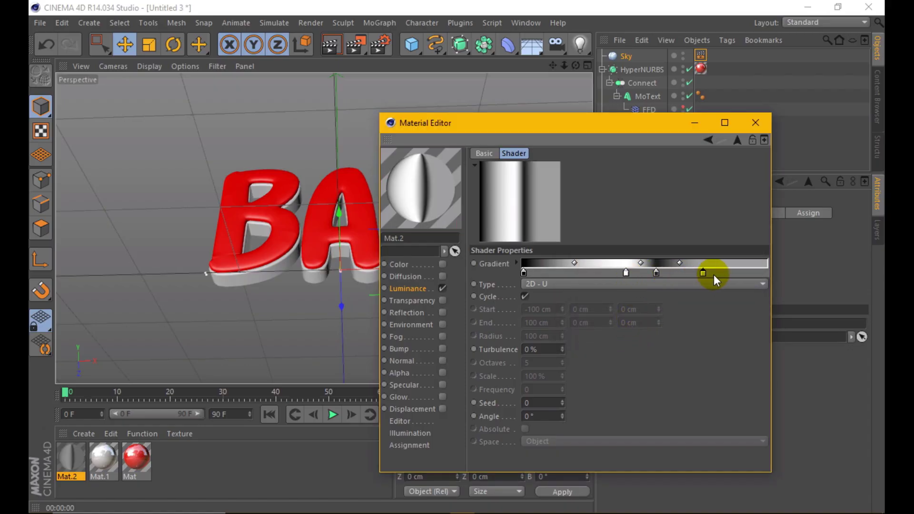
left_click(729, 333)
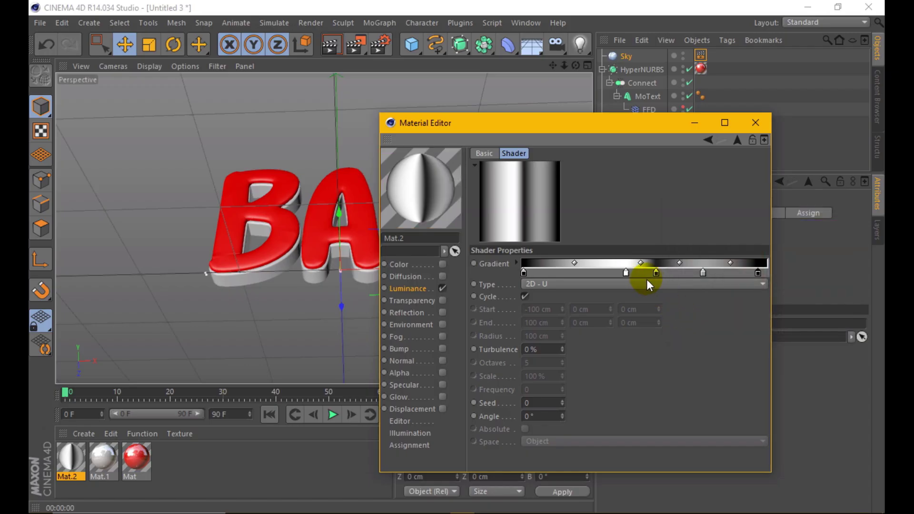
Darken and respace the gradient knots into black, grey and white bands.
left_click_drag(628, 273, 585, 273)
double_click(585, 273)
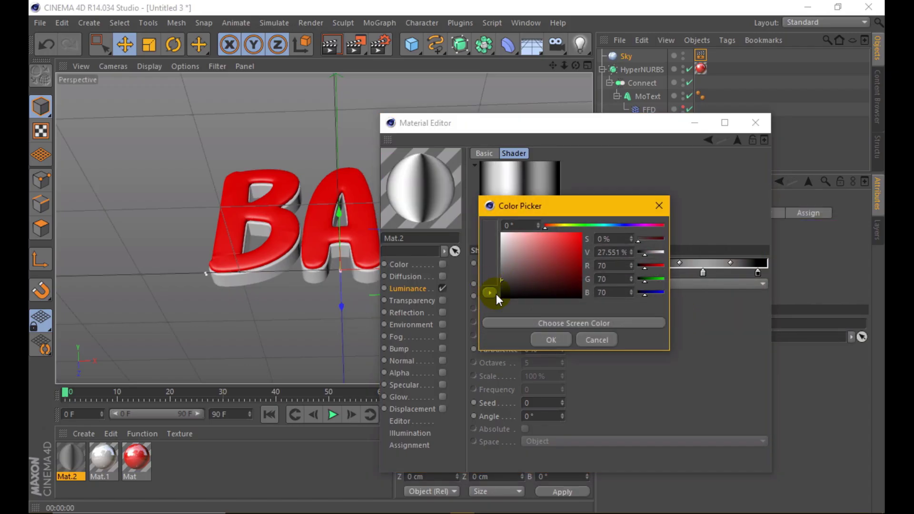
left_click(543, 340)
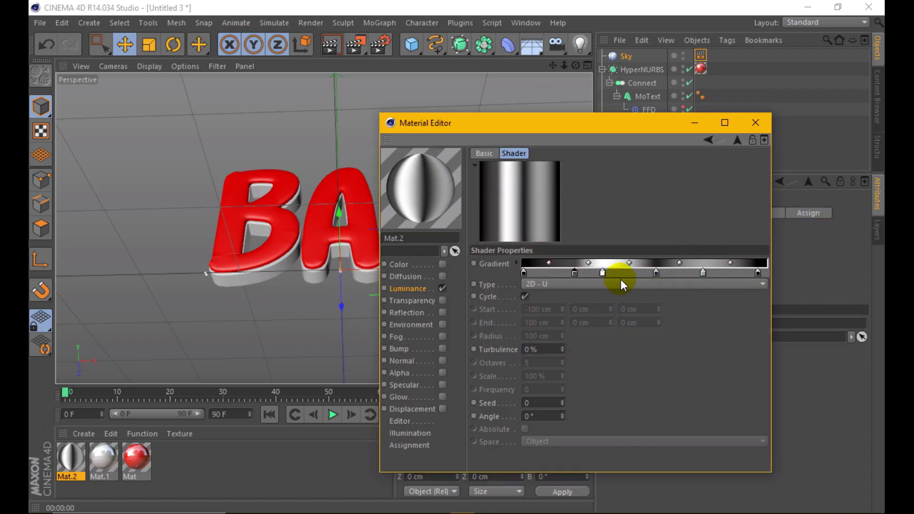
left_click_drag(657, 273, 585, 273)
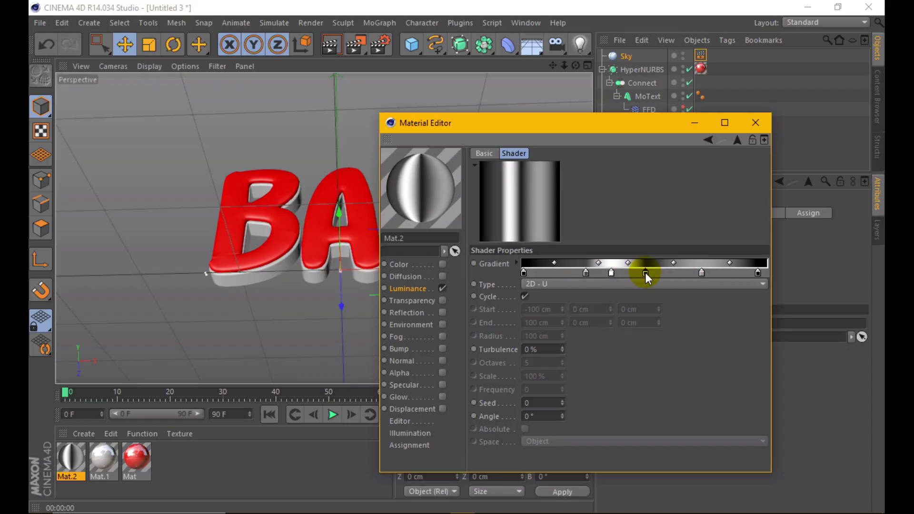
left_click_drag(646, 273, 643, 273)
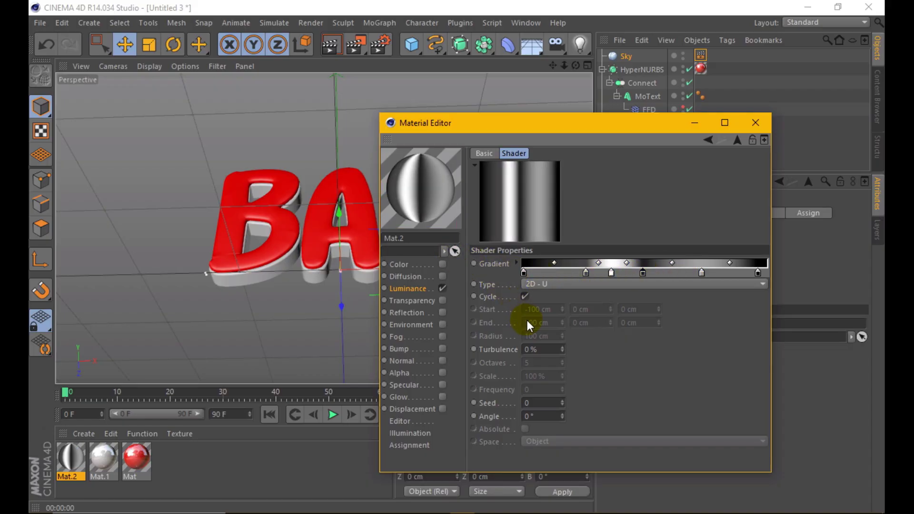
left_click(758, 123)
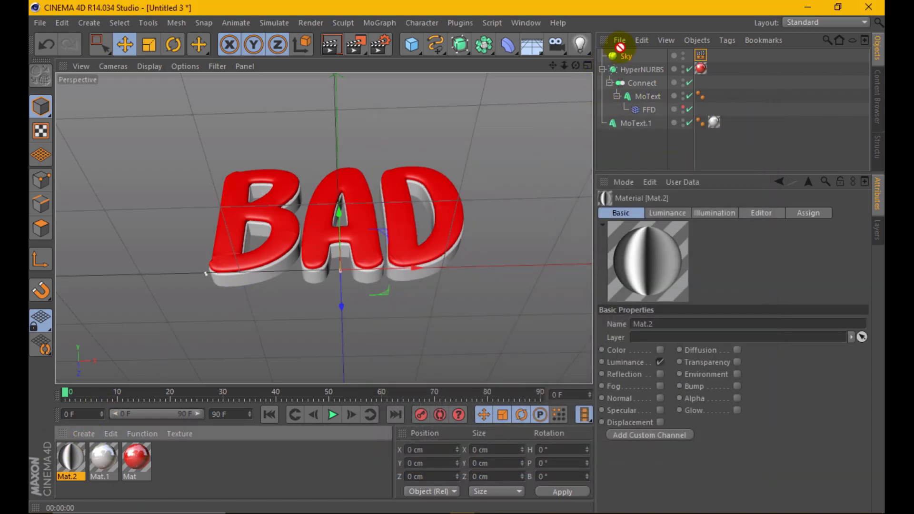
Apply Mat.2 to the Sky with Flat texture projection, render, and add a Light.
left_click_drag(71, 458, 626, 55)
left_click(331, 44)
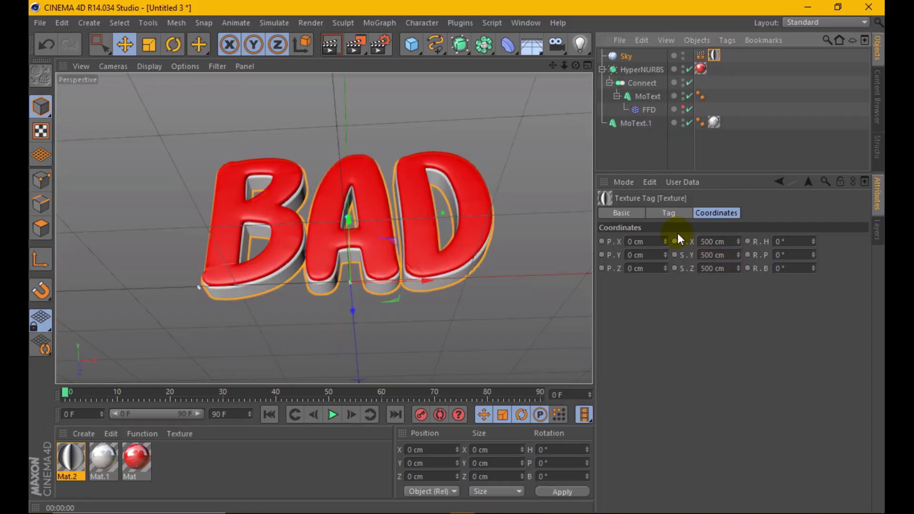
left_click(673, 214)
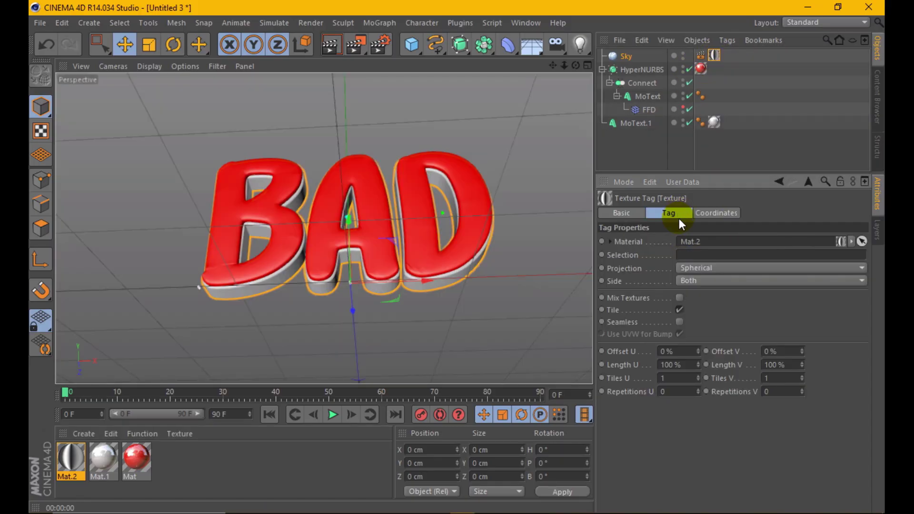
left_click(699, 269)
left_click(706, 307)
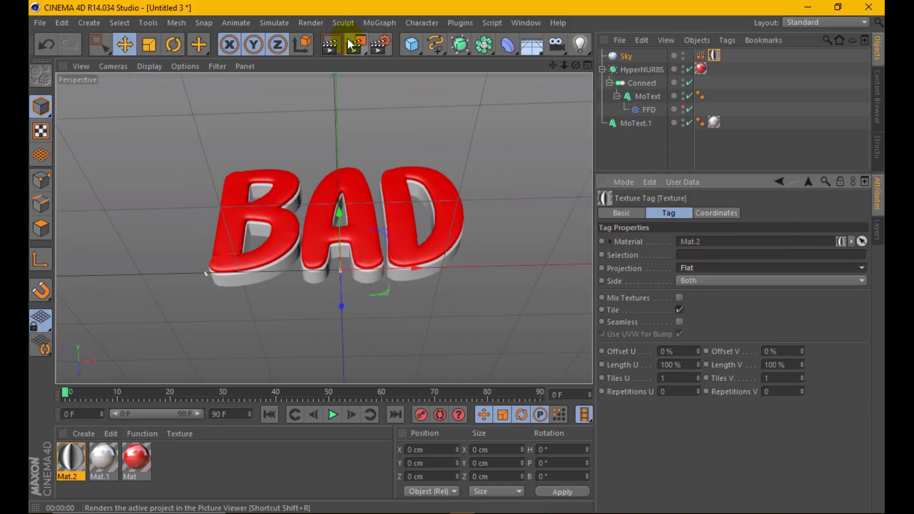
left_click(328, 48)
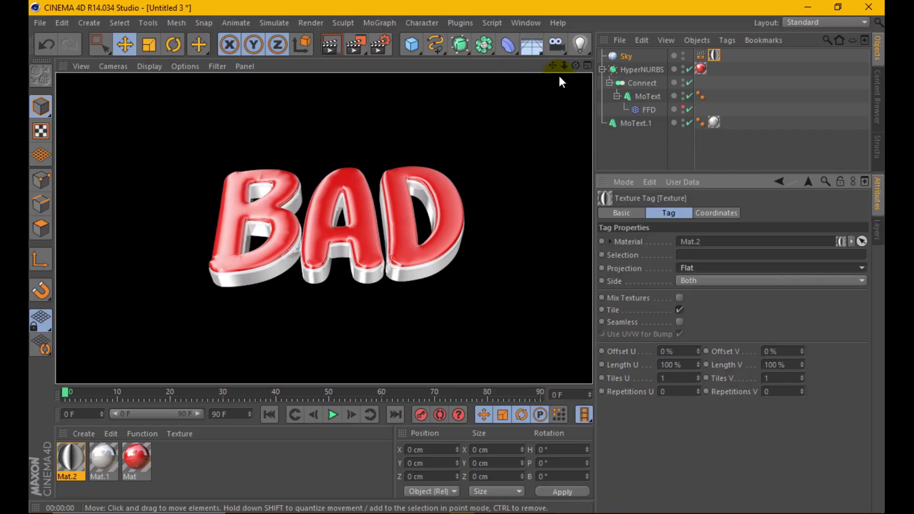
left_click(579, 45)
left_click(612, 64)
Give the light soft shadow maps and move it to X -99.491, Y -75.927, Z -85.268.
left_click(693, 330)
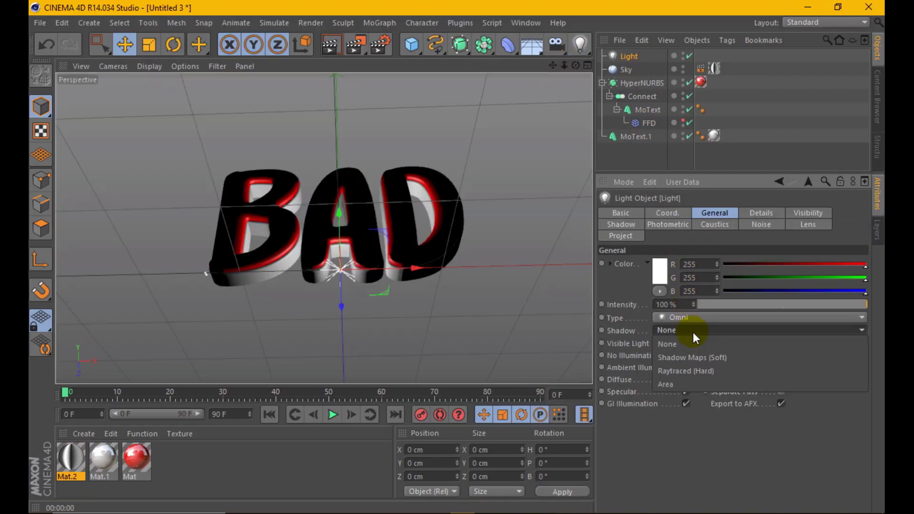
left_click(697, 357)
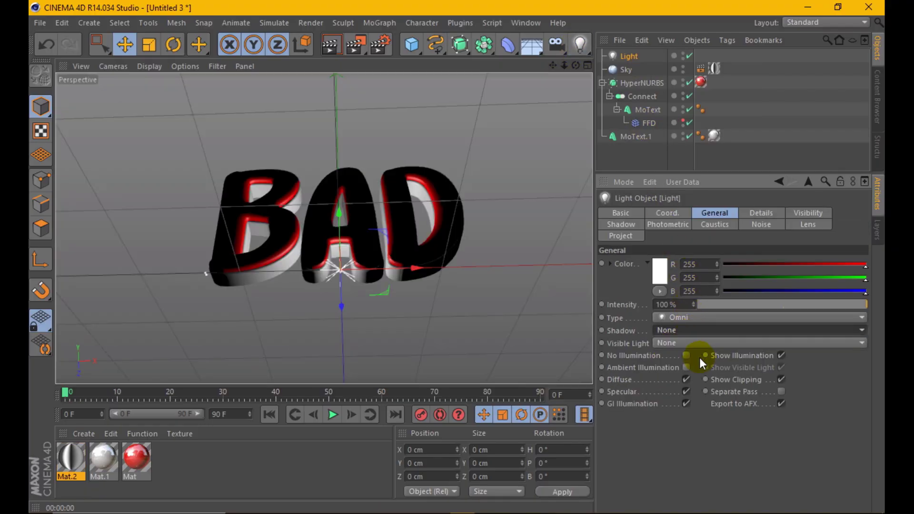
middle_click(575, 66)
left_click_drag(211, 299, 178, 290)
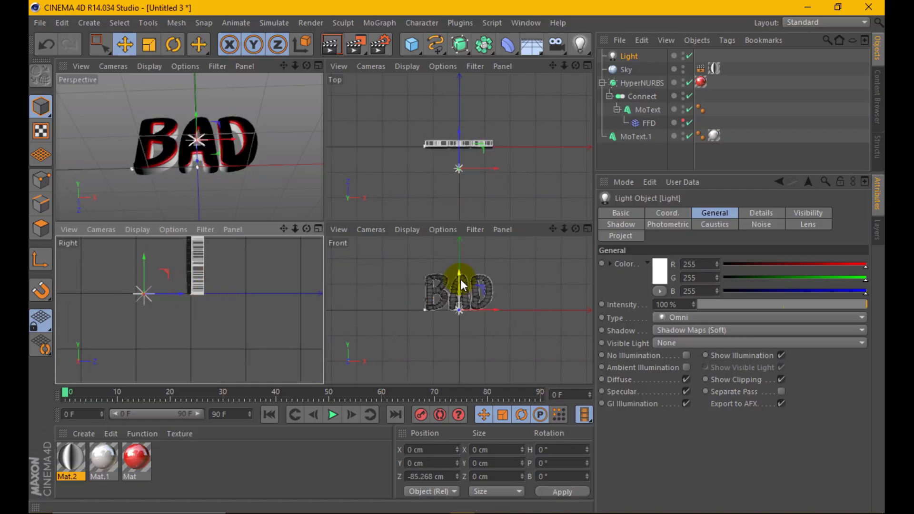
left_click_drag(461, 279, 435, 298)
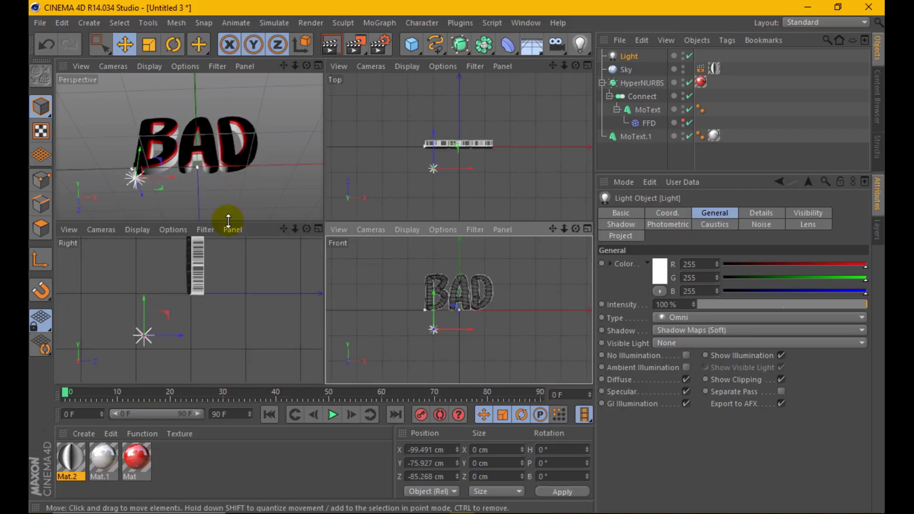
left_click(319, 66)
left_click(332, 44)
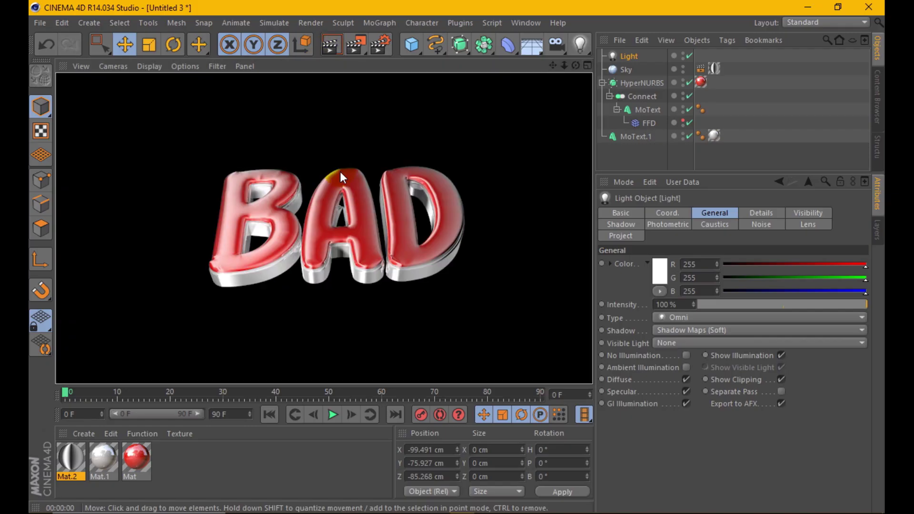
Add Global Illumination with Low irradiance cache record density and render the view.
left_click(377, 43)
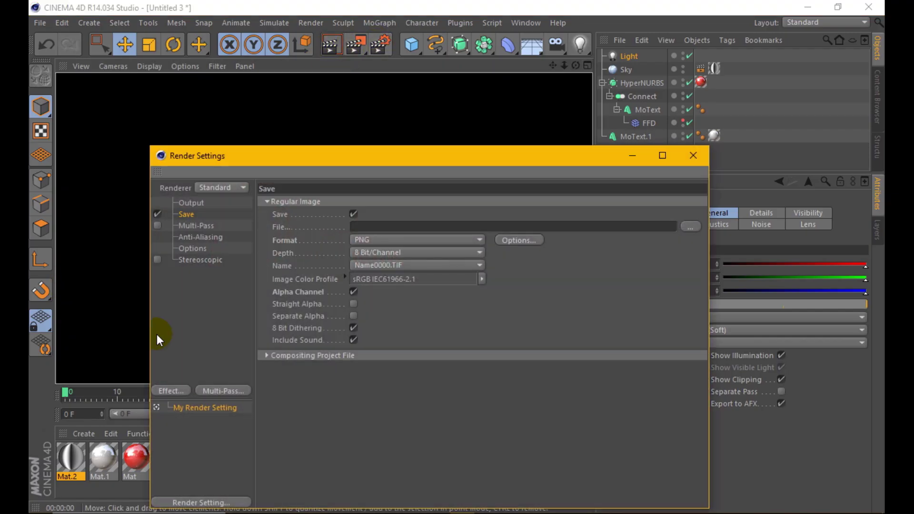
left_click(173, 387)
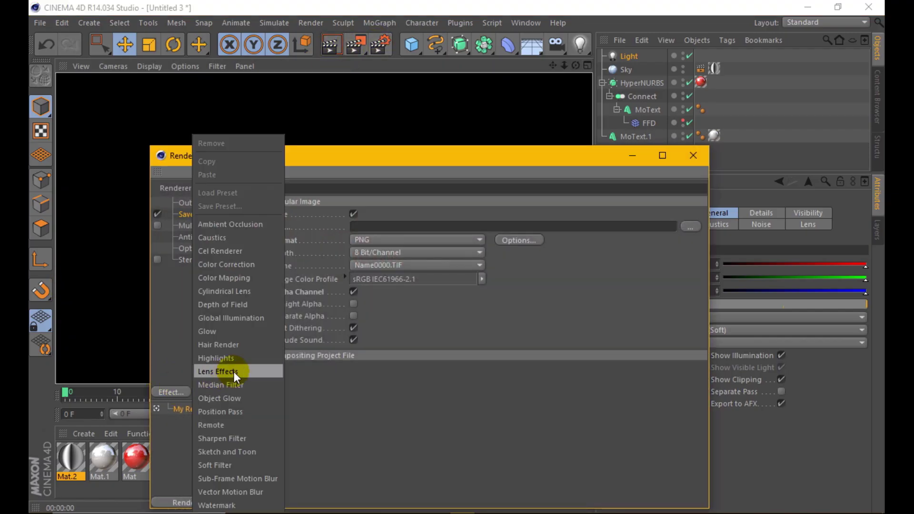
left_click(247, 319)
left_click(411, 203)
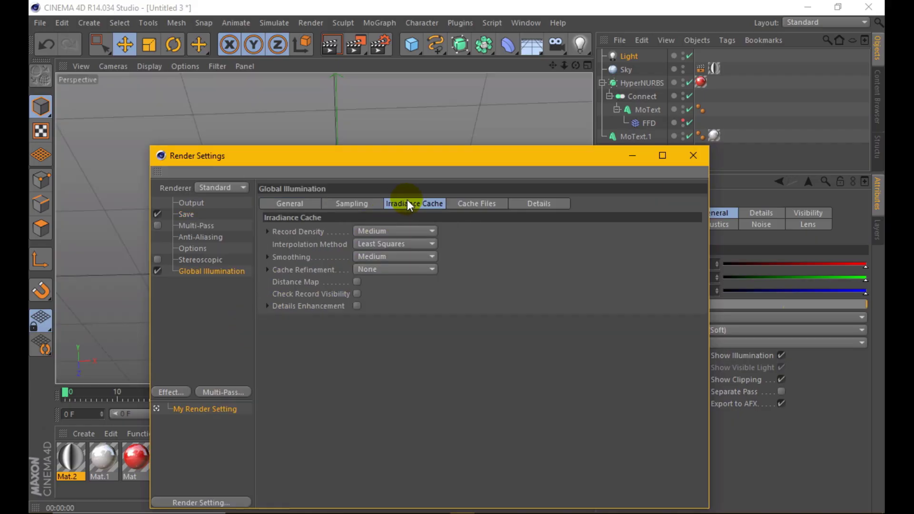
left_click(395, 231)
left_click(376, 269)
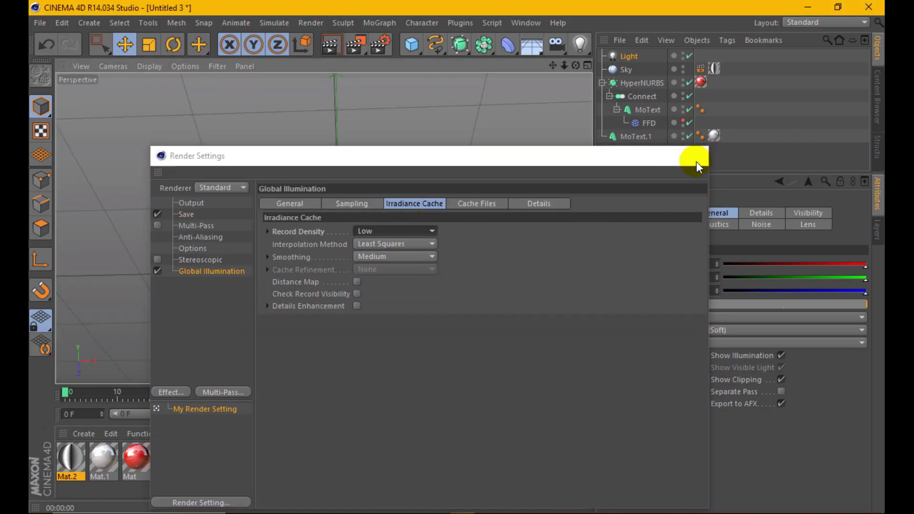
left_click(694, 155)
left_click(327, 44)
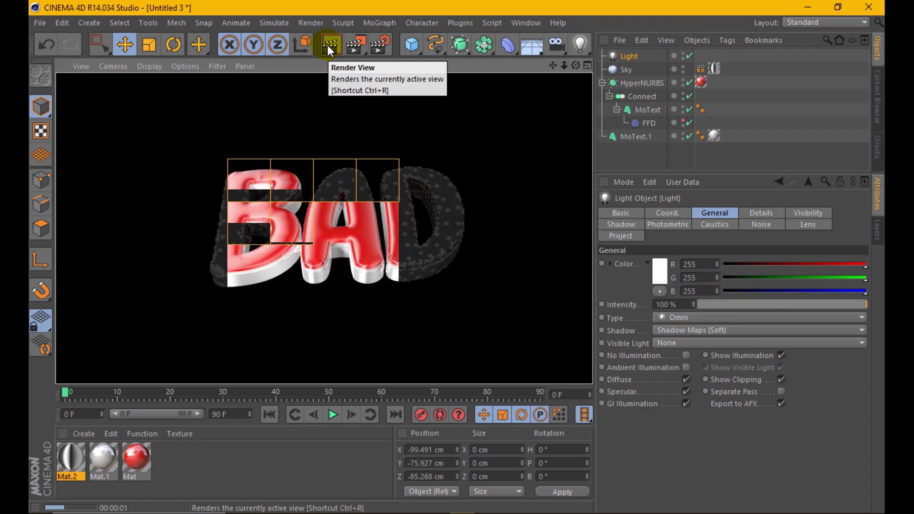
Lower the red Mat's reflection brightness to 62% and re-render the view.
double_click(136, 459)
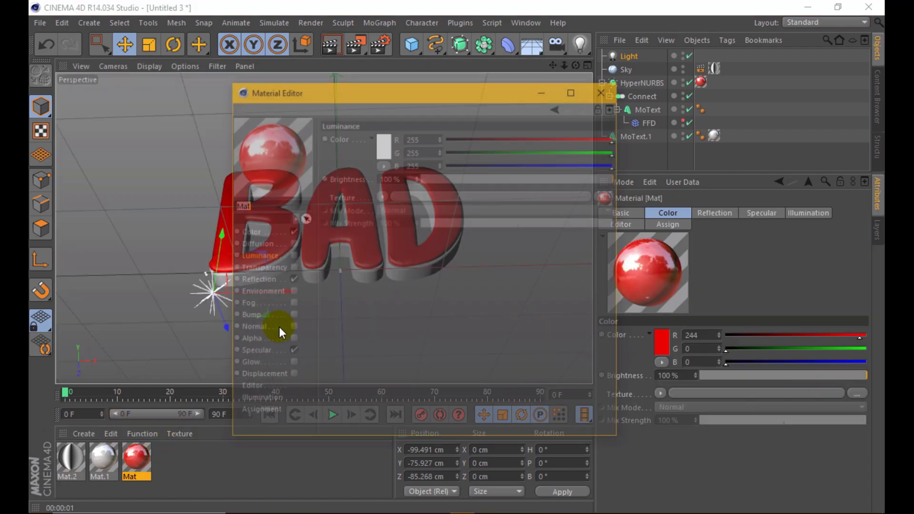
left_click(260, 281)
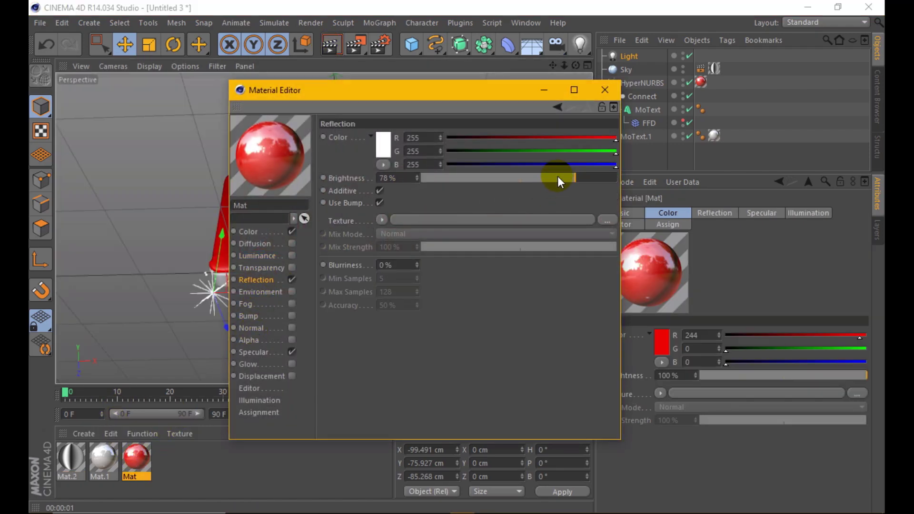
left_click_drag(558, 176, 546, 176)
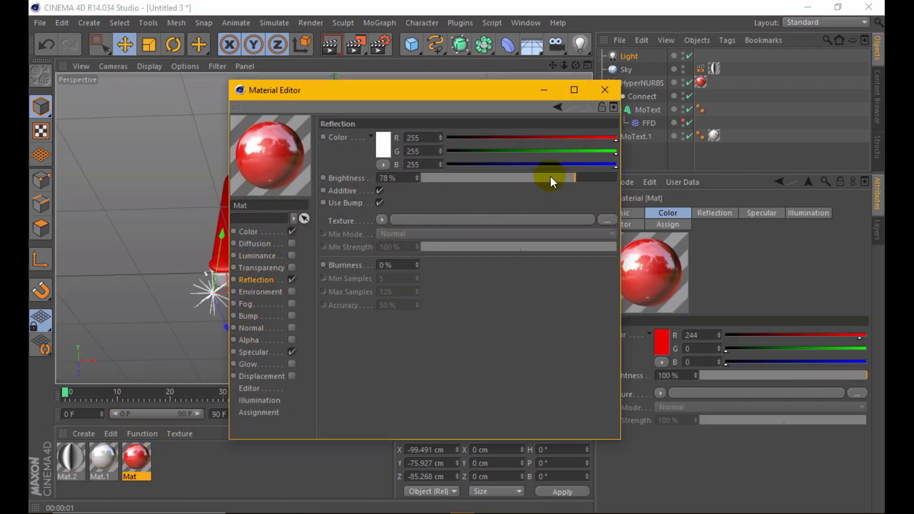
left_click(605, 89)
left_click(332, 44)
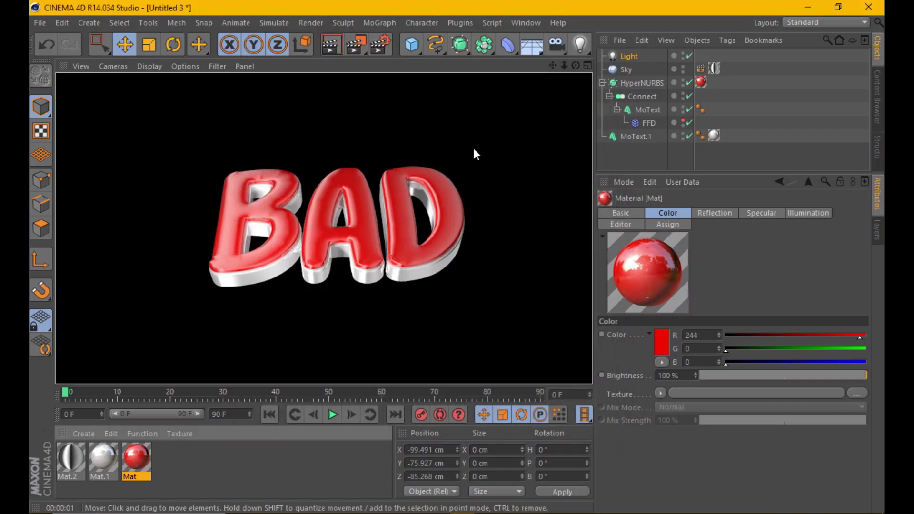
Add a Color Correction render effect with saturation 35% and contrast 27%, then render.
left_click(376, 42)
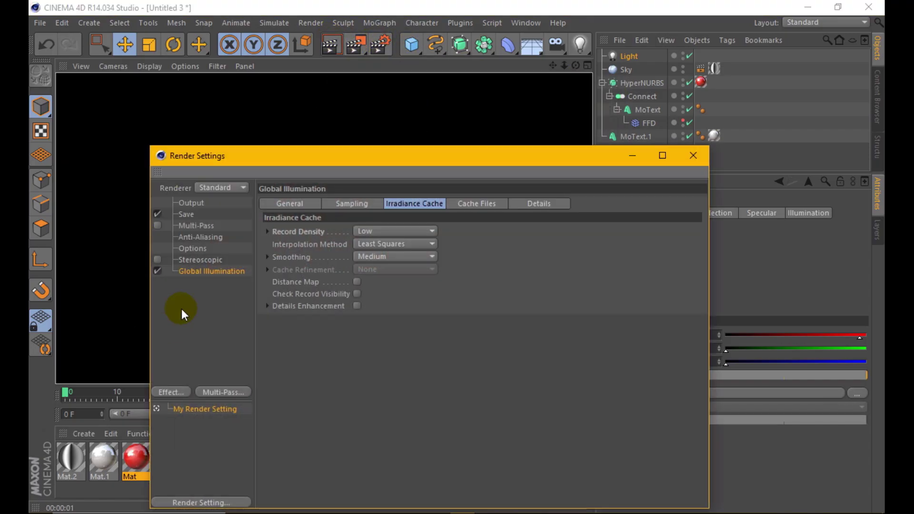
left_click(178, 393)
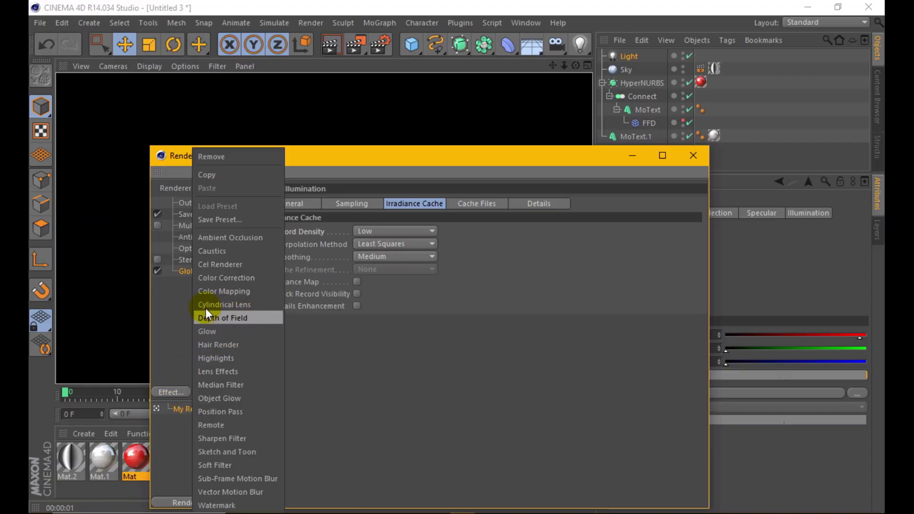
left_click(231, 279)
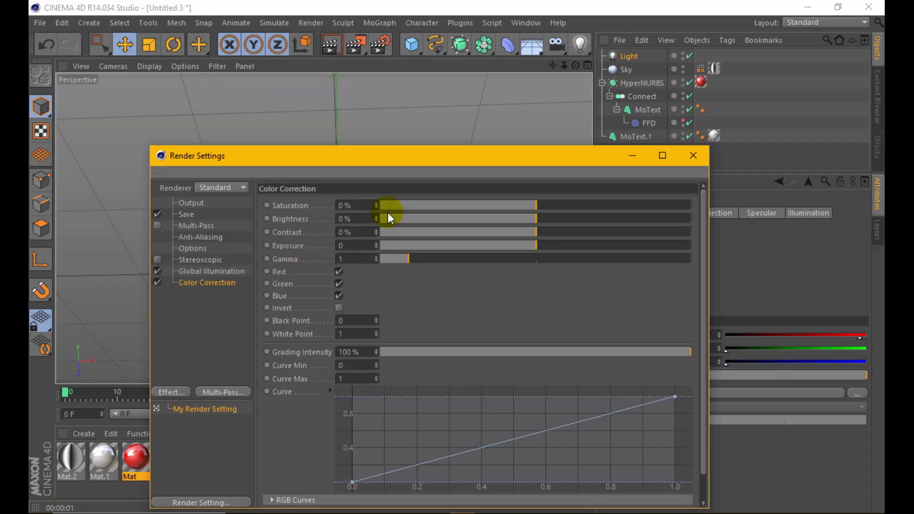
left_click_drag(570, 210, 592, 205)
left_click(586, 232)
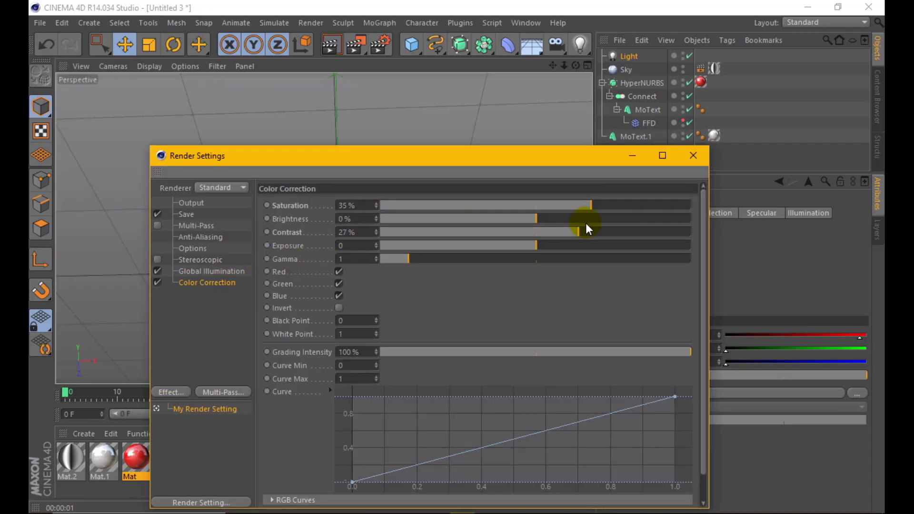
left_click(694, 155)
left_click(327, 45)
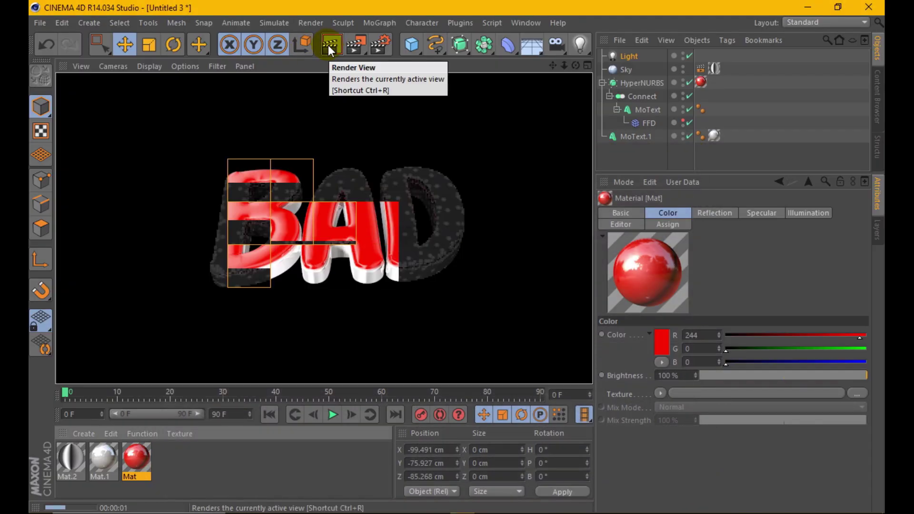
Lower the colour correction to 20% saturation and 5% contrast and re-render.
left_click(375, 42)
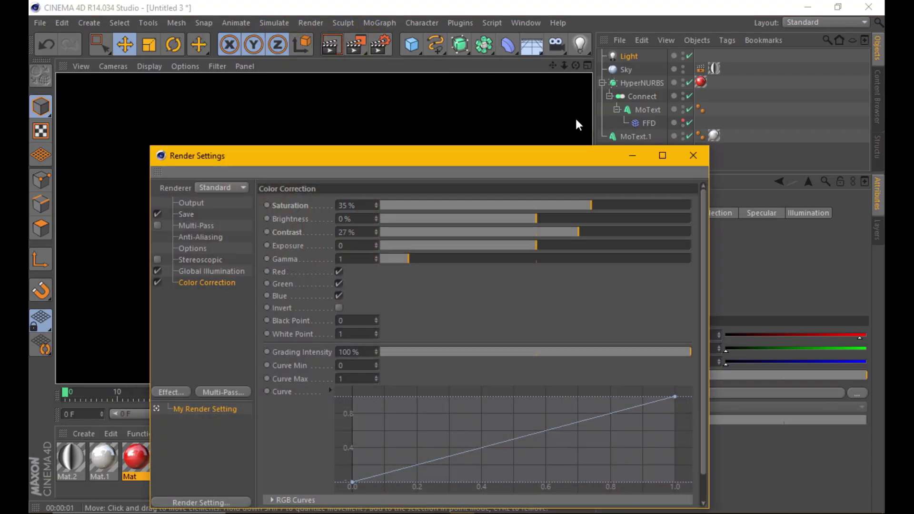
left_click(568, 206)
left_click(545, 232)
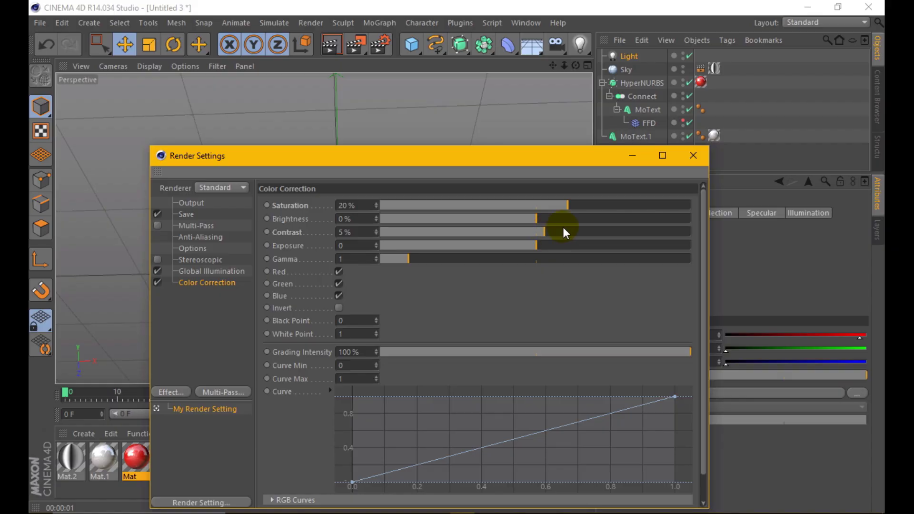
left_click(691, 155)
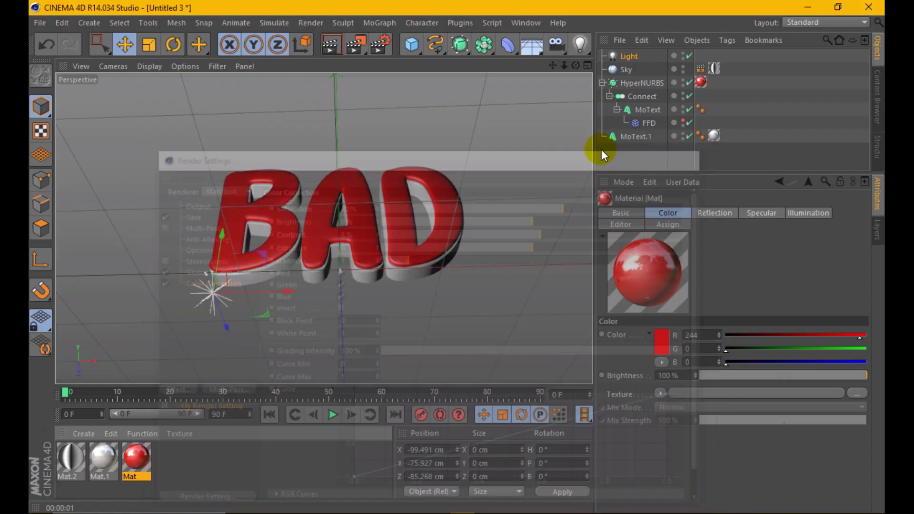
left_click(335, 43)
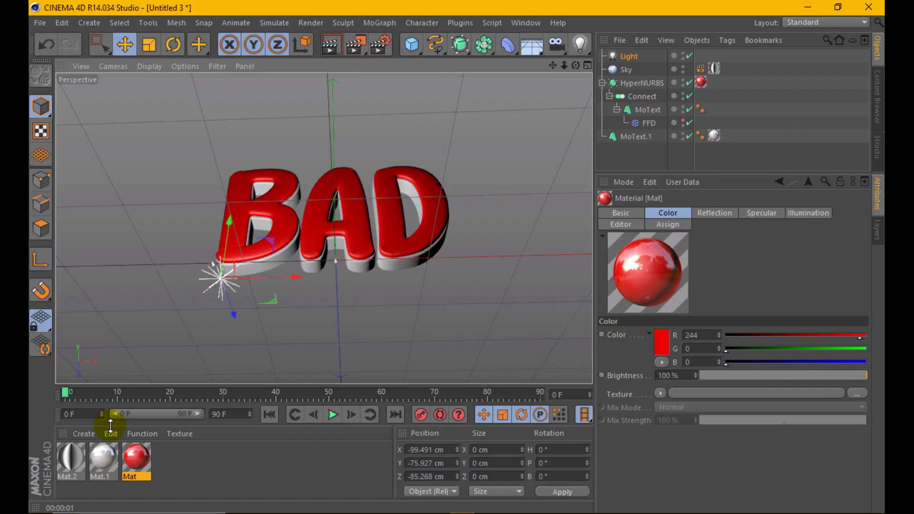
Change Mat.1's colour to grey RGB 111/111/111 and render.
double_click(104, 458)
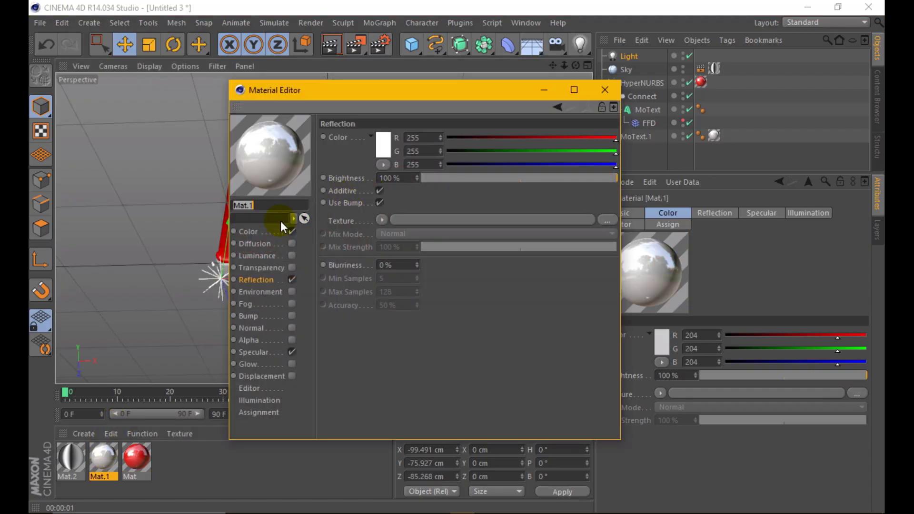
left_click(253, 232)
left_click(383, 148)
left_click_drag(348, 136, 308, 138)
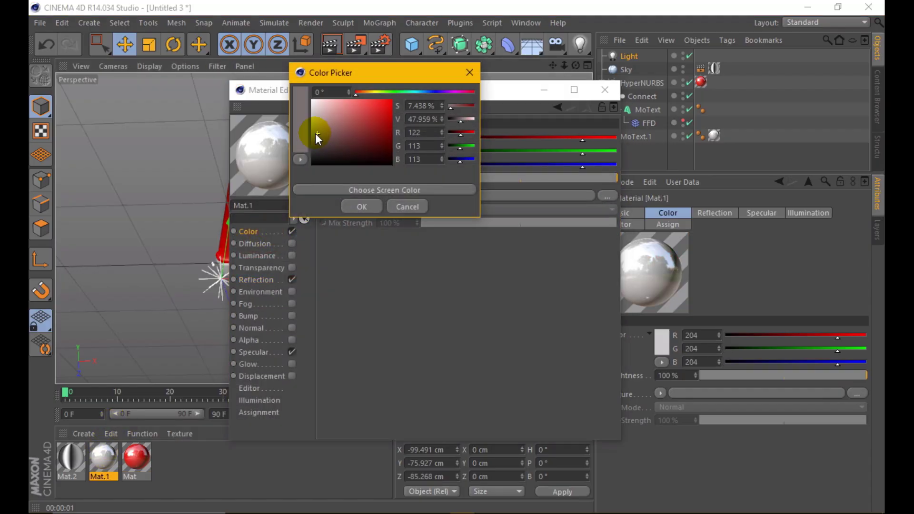
left_click(361, 207)
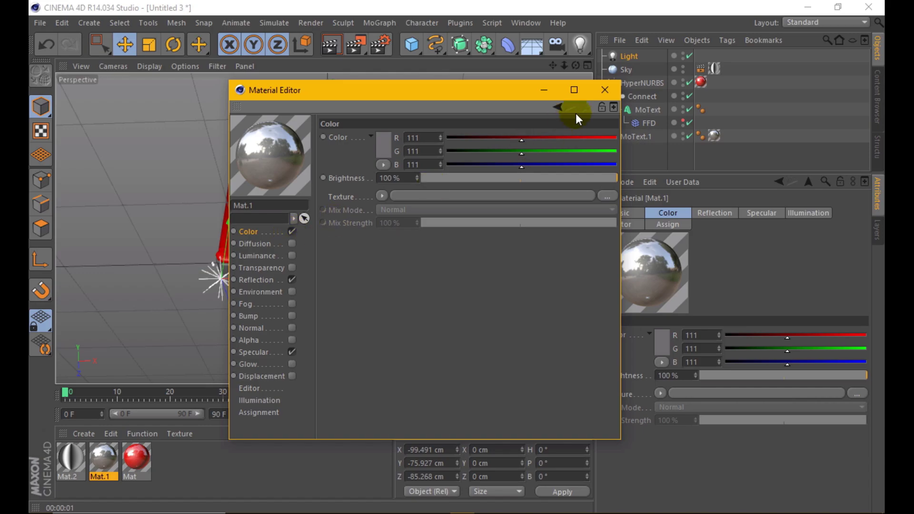
left_click(605, 90)
left_click(332, 44)
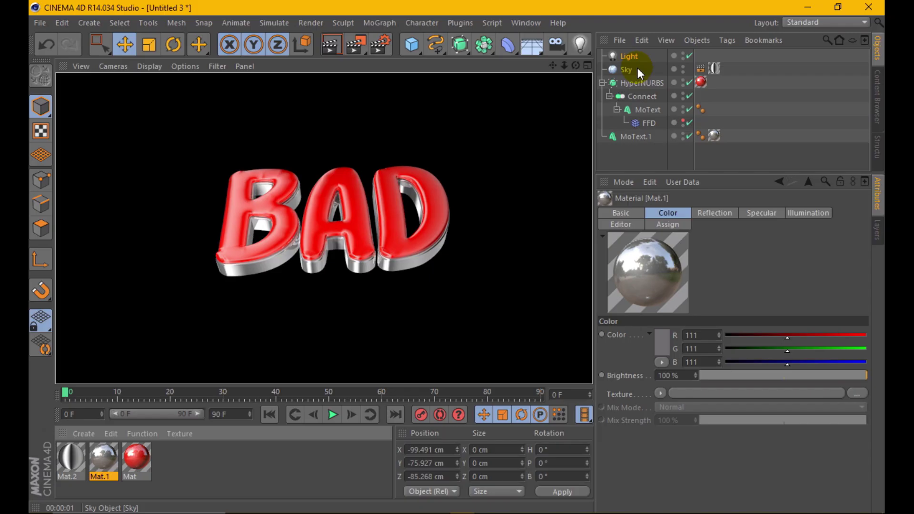
Move the light right of the text to X 212.073, Y -75.927, Z -59.688 and render.
left_click(629, 56)
middle_click(578, 97)
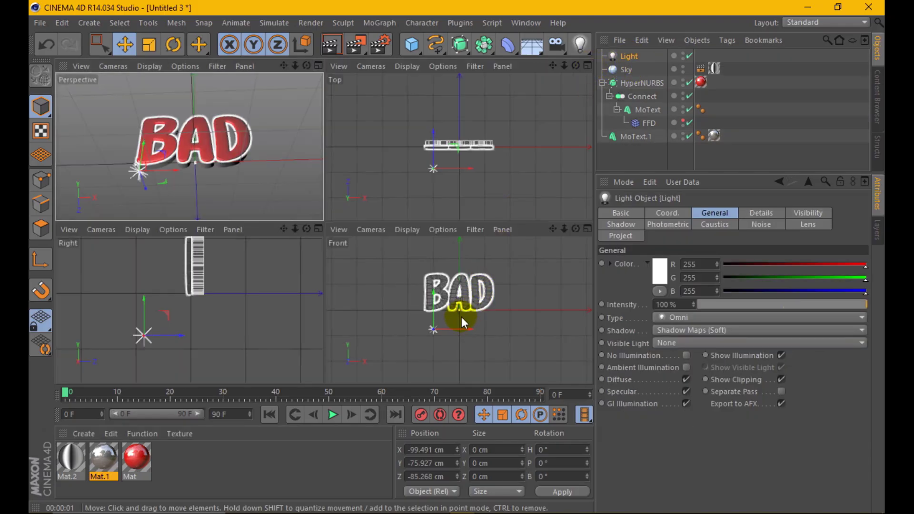
left_click_drag(464, 325, 482, 324)
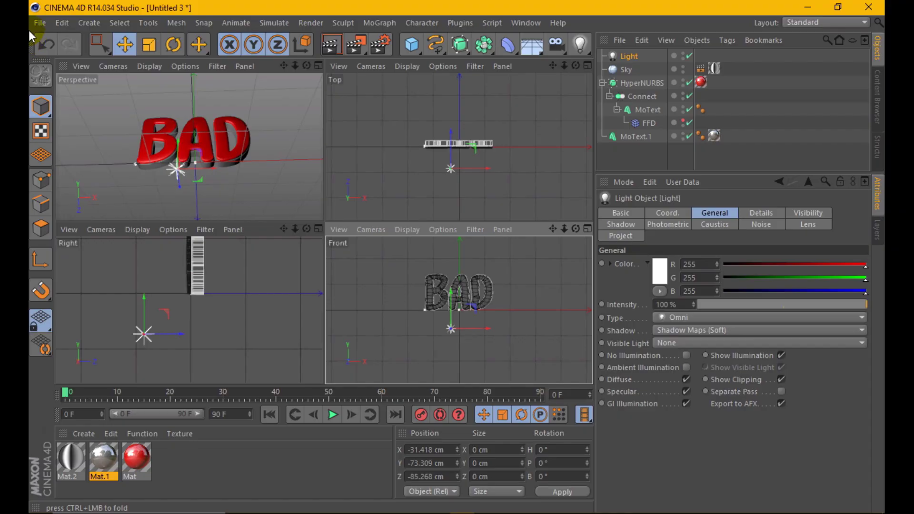
left_click(46, 44)
left_click_drag(460, 331, 542, 330)
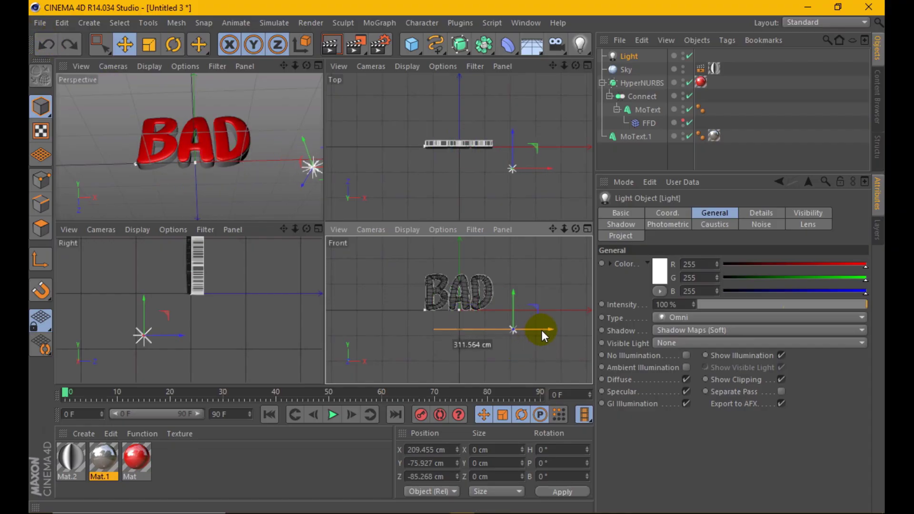
left_click_drag(170, 333, 184, 334)
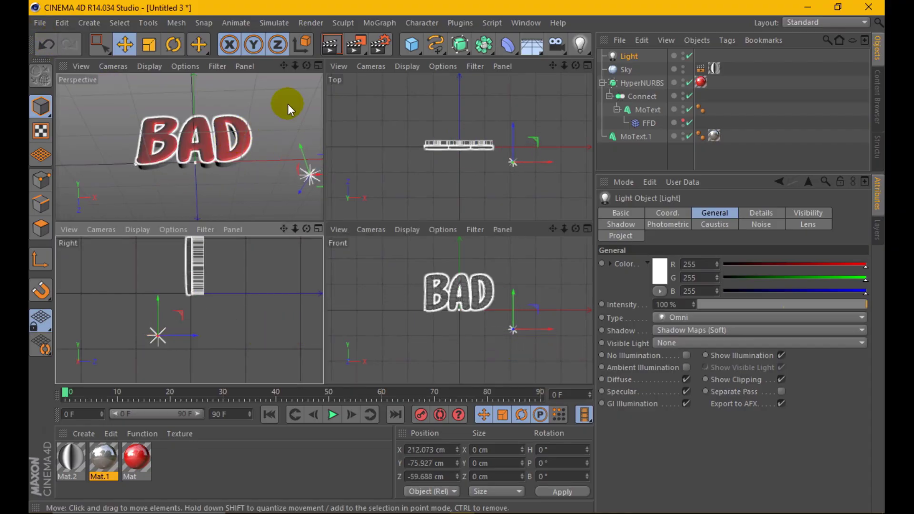
left_click(319, 66)
left_click(331, 44)
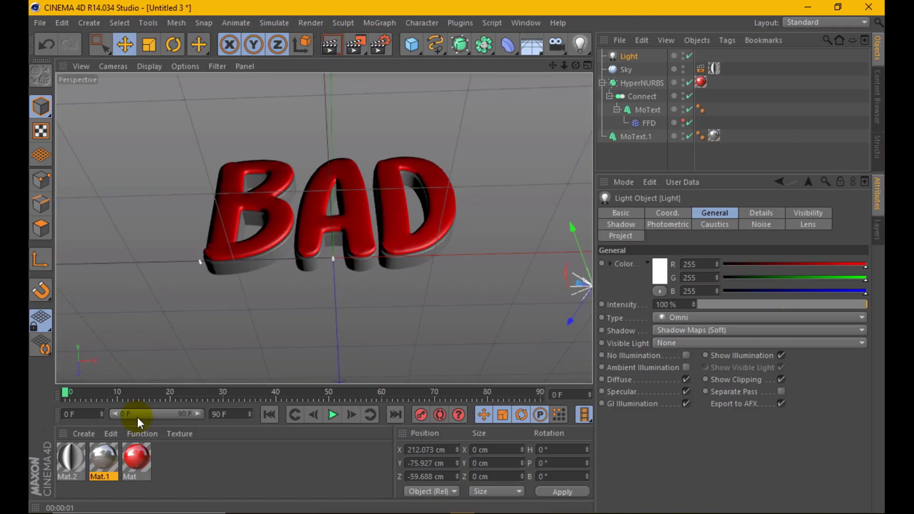
Make Mat.1 gold (213/161/56) with a warm gold reflection at hue 25°.
double_click(102, 457)
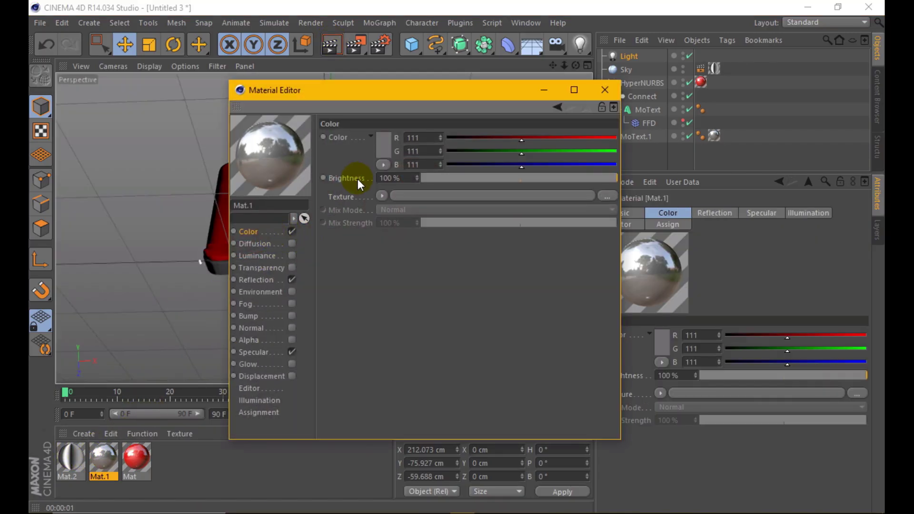
left_click(378, 153)
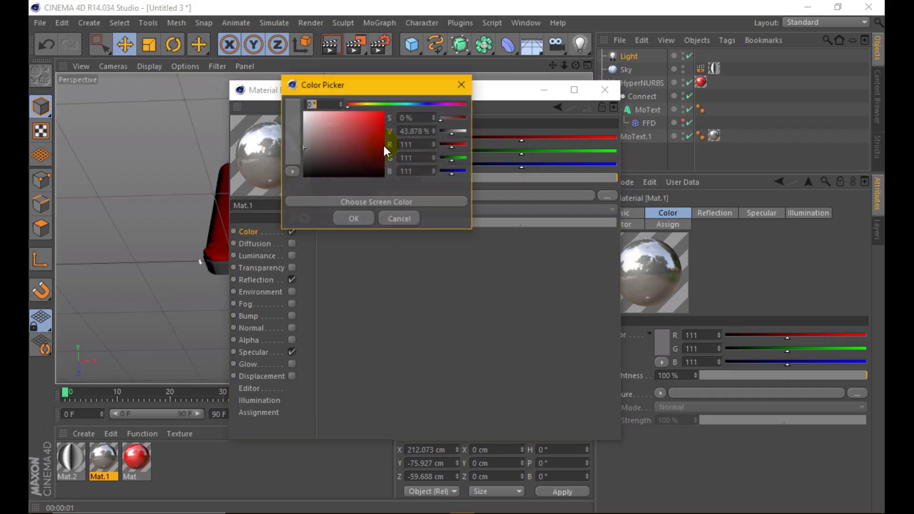
left_click(367, 103)
left_click(363, 122)
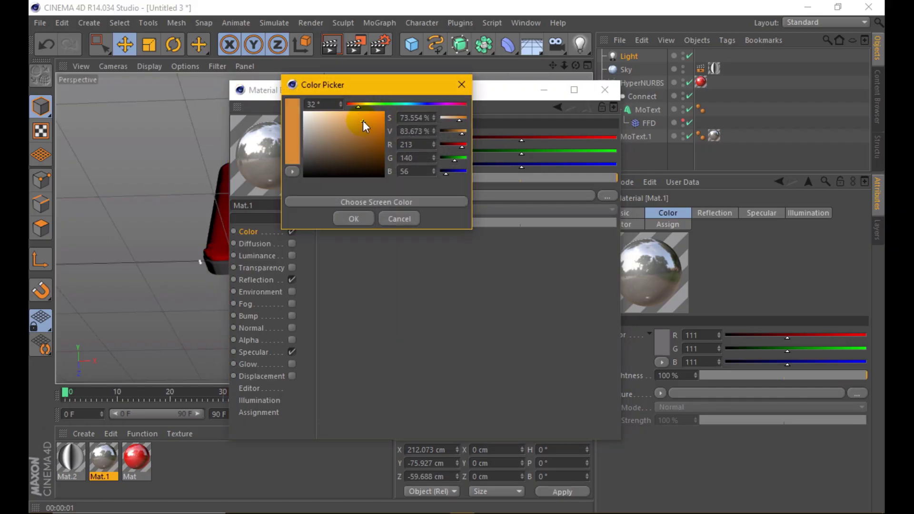
left_click(363, 219)
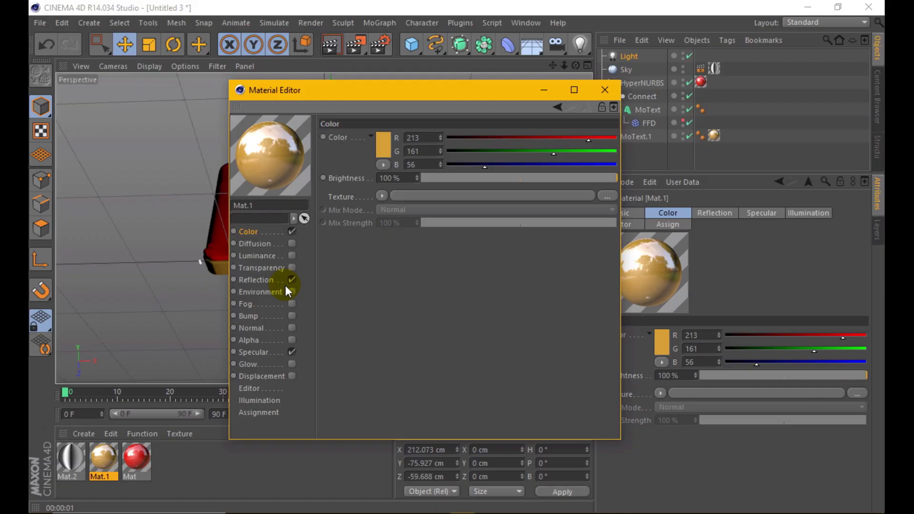
left_click(285, 286)
left_click(381, 143)
left_click(360, 97)
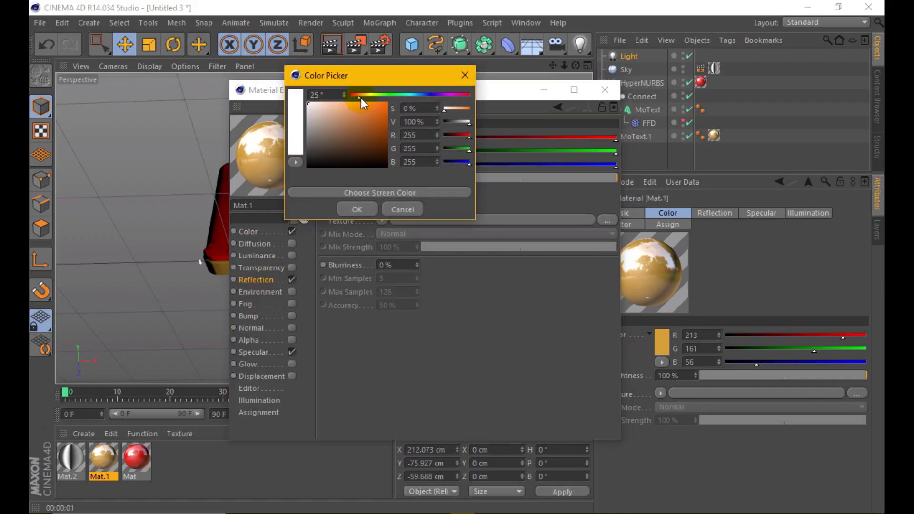
left_click(359, 209)
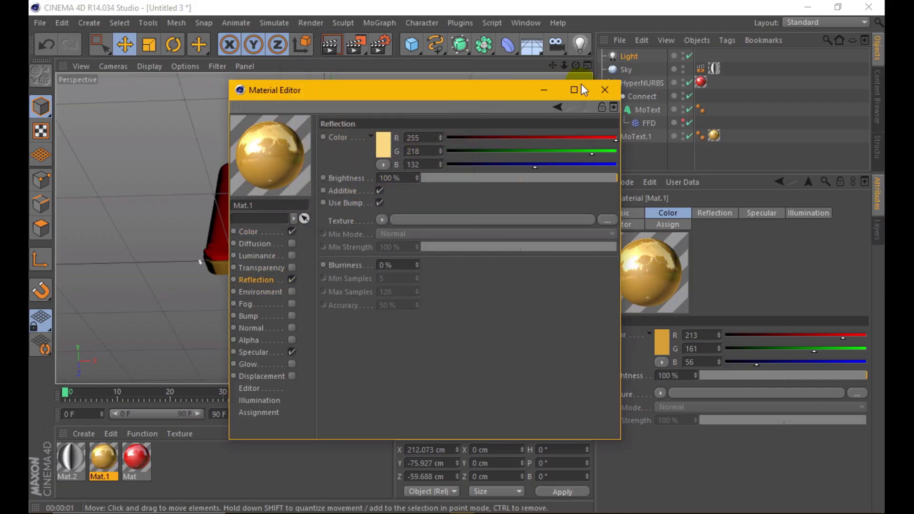
left_click(605, 90)
Render the gold outline, switch the sky texture projection to Cubic, and re-render.
left_click(322, 48)
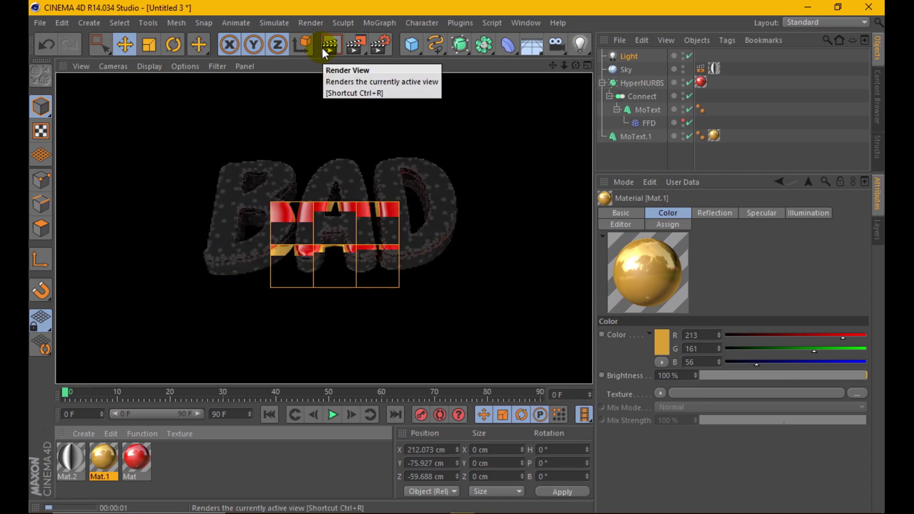
left_click(715, 68)
left_click(695, 269)
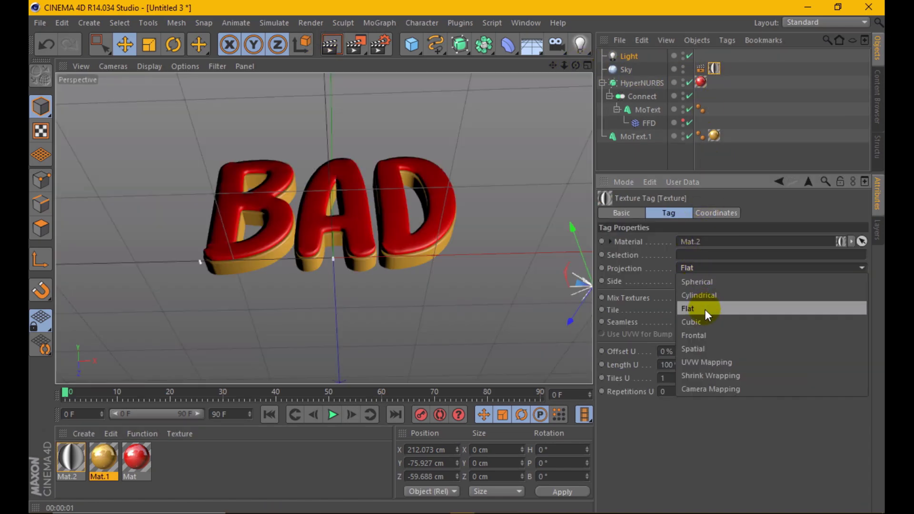
left_click(705, 320)
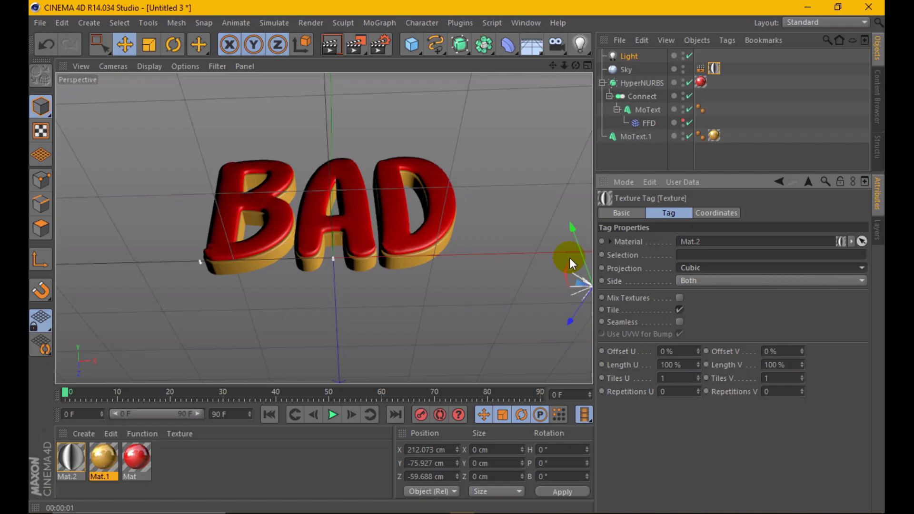
left_click(330, 44)
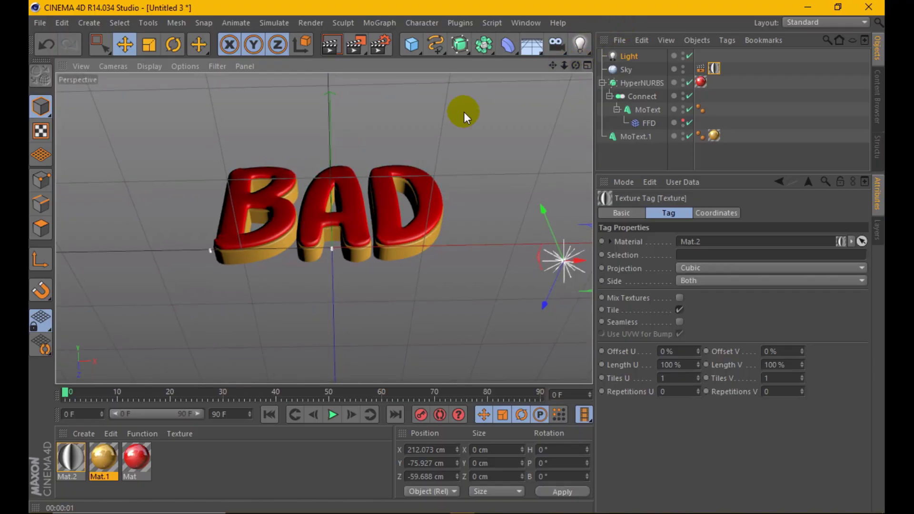
left_click(327, 45)
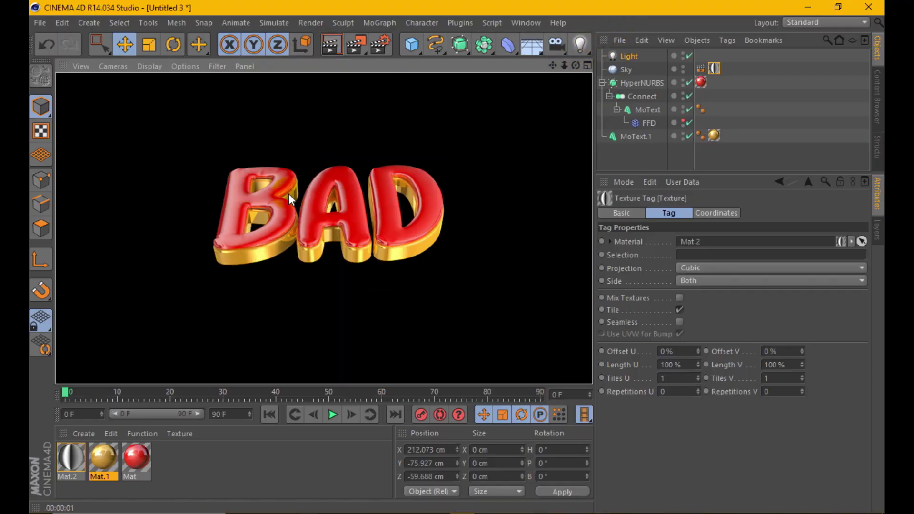
Create Mat.3 in black with white reflection at 38% brightness.
double_click(158, 453)
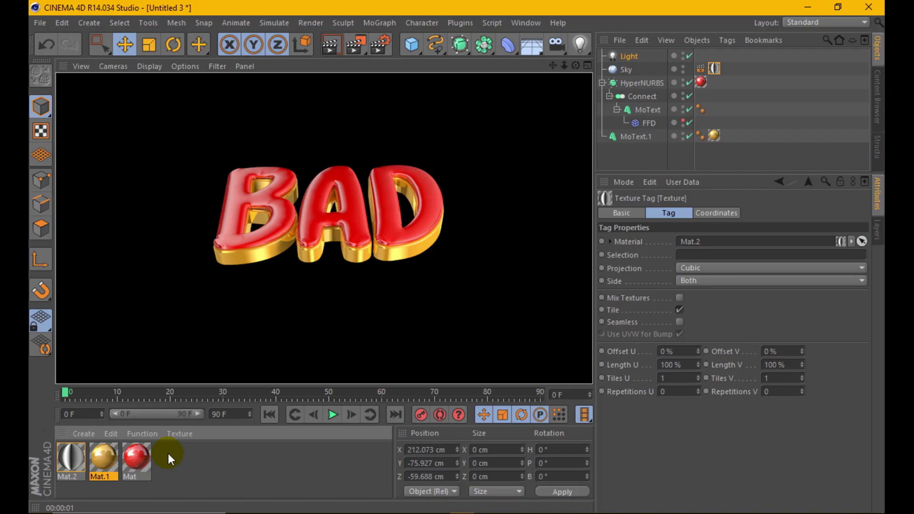
double_click(87, 452)
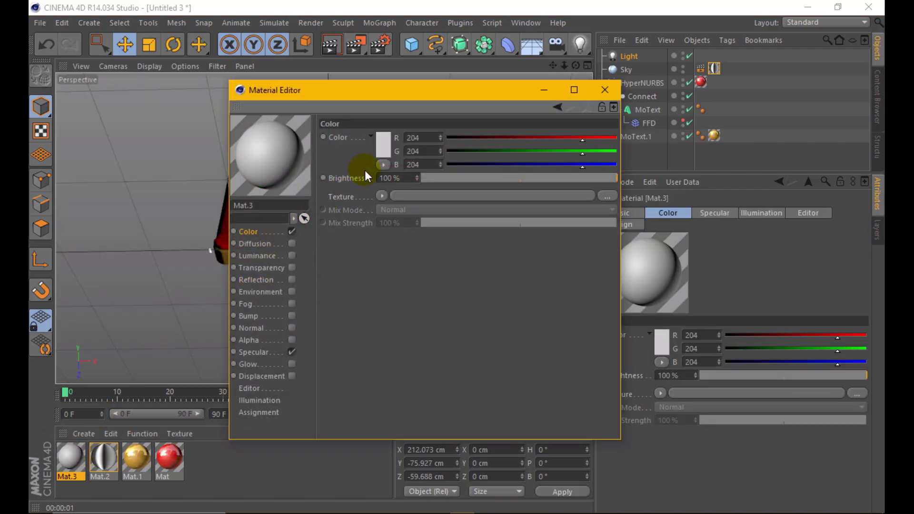
left_click(378, 137)
left_click_drag(330, 158, 309, 167)
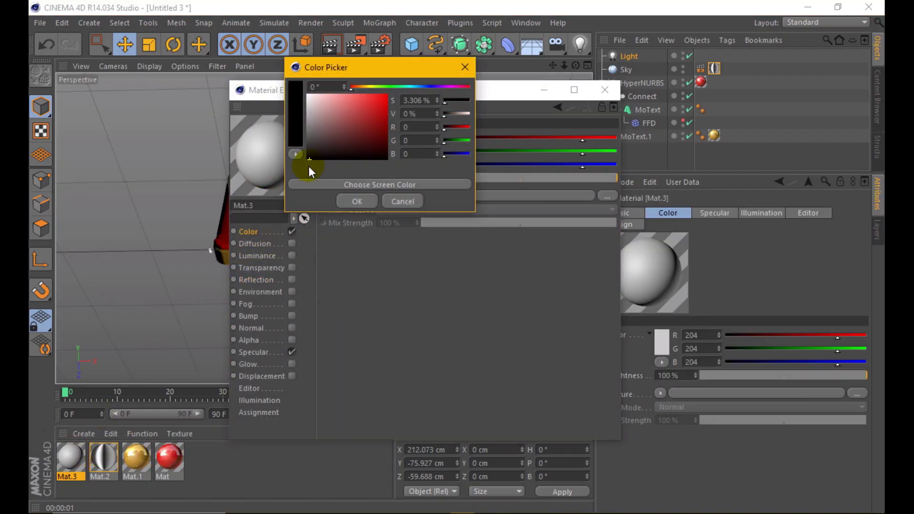
left_click(348, 201)
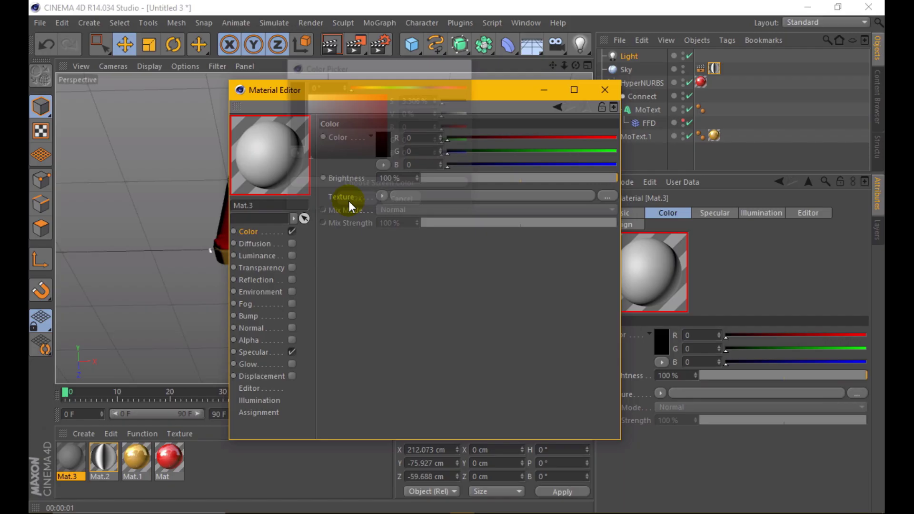
left_click(292, 280)
left_click(380, 152)
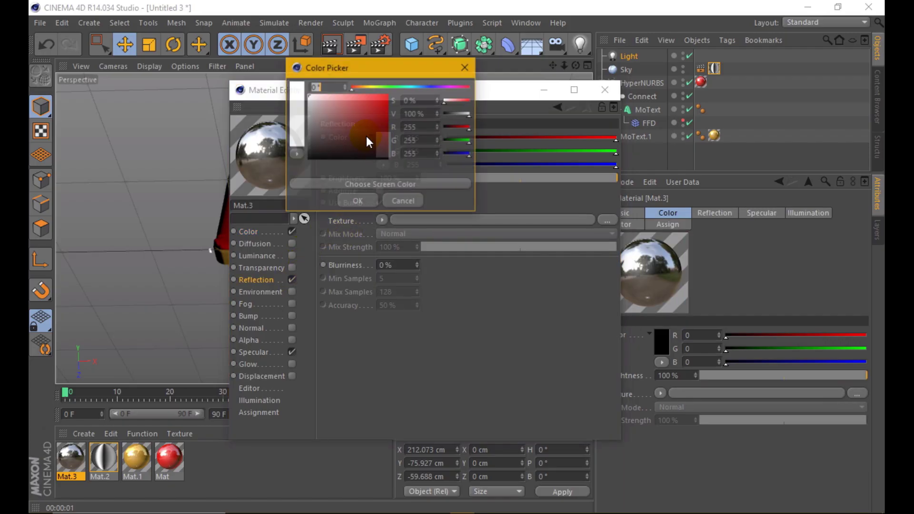
left_click(398, 200)
left_click(483, 184)
left_click(605, 90)
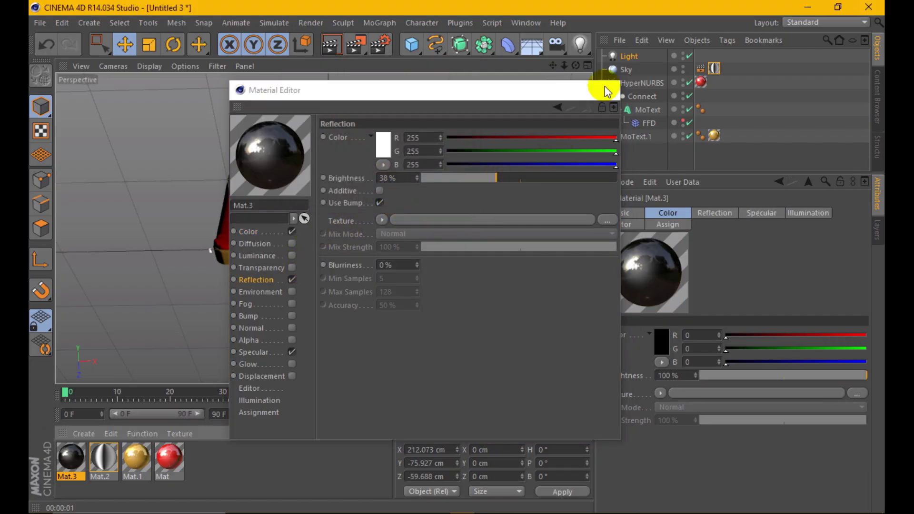
Apply Mat.3 to MoText.1, cut its depth to 9 cm, and render.
left_click_drag(47, 474, 714, 135)
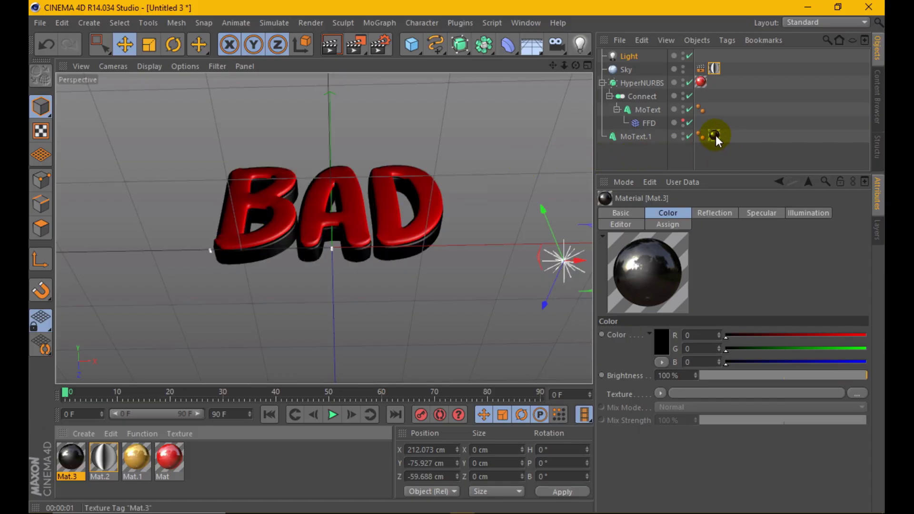
left_click(657, 137)
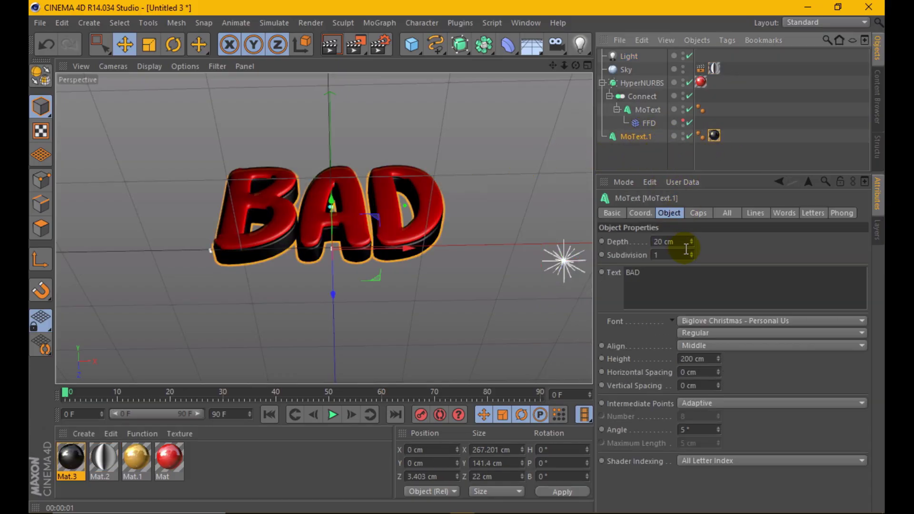
left_click_drag(692, 243, 694, 248)
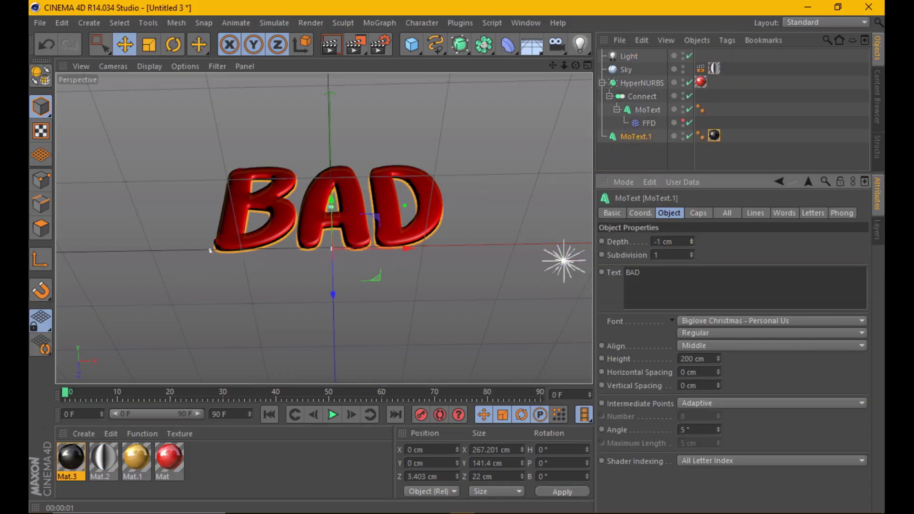
left_click(332, 44)
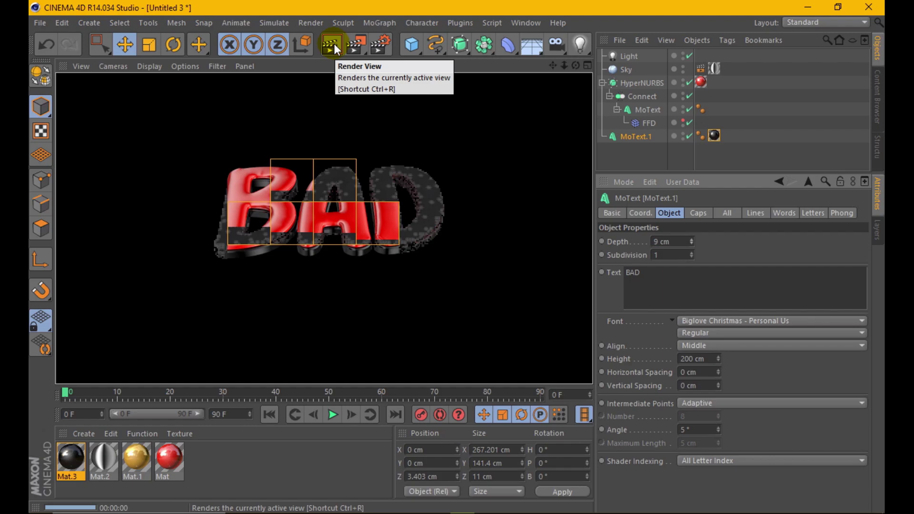
Raise the red Mat's reflection brightness to 77%.
double_click(173, 455)
left_click(273, 278)
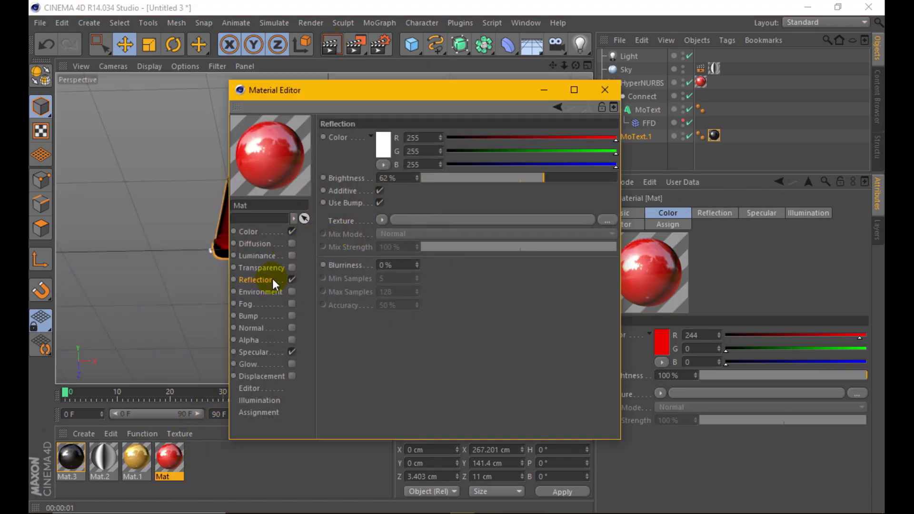
left_click(575, 178)
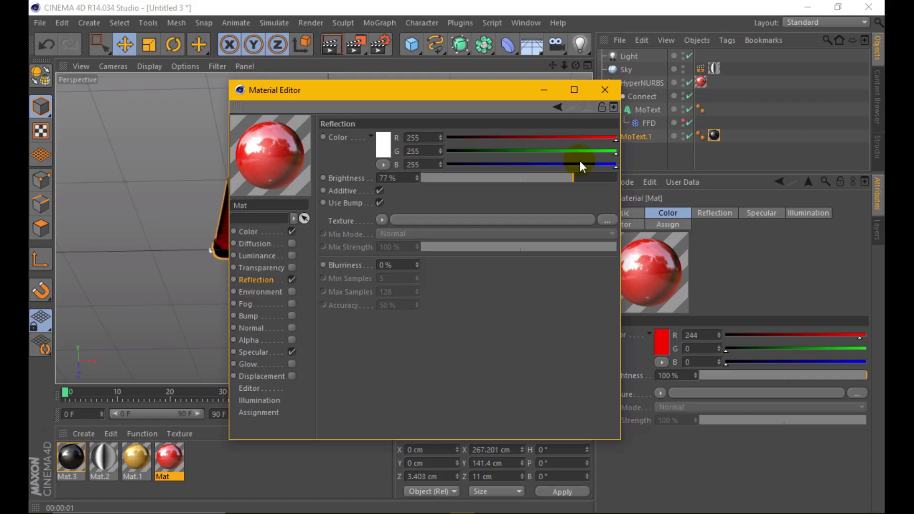
left_click(607, 88)
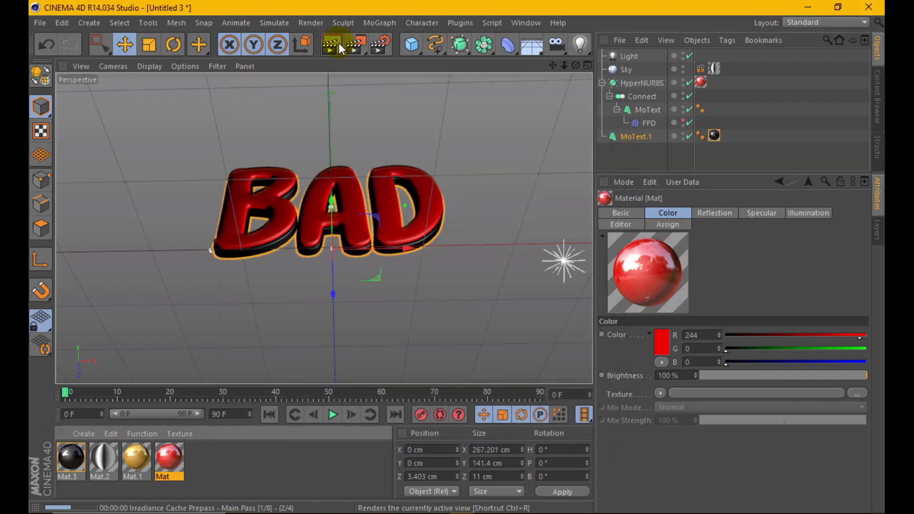
Render the brighter red text, orbit to a new angle, and render again.
left_click(338, 43)
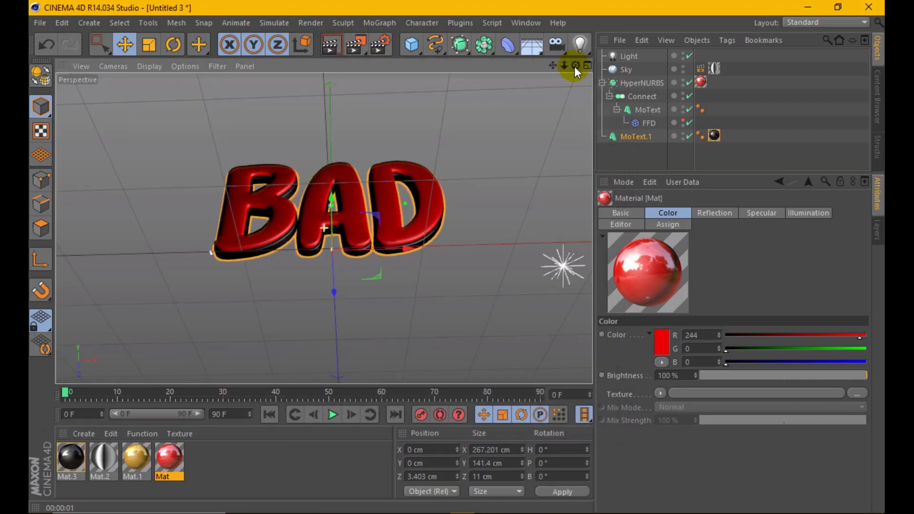
left_click_drag(576, 65, 325, 198)
left_click(329, 45)
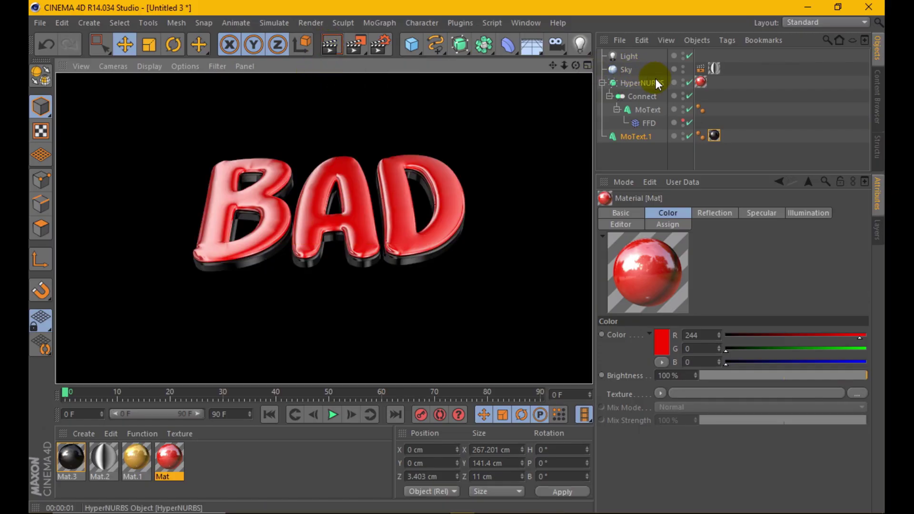
left_click(633, 134)
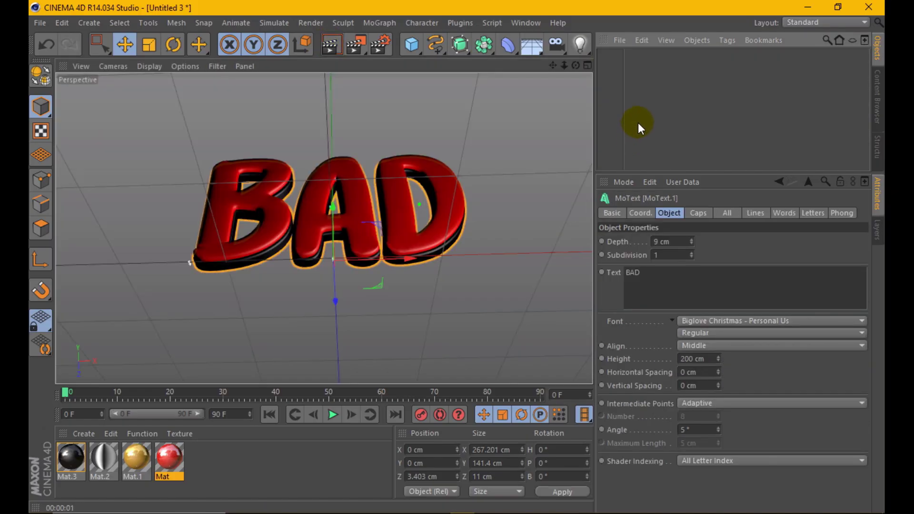
Duplicate MoText.1, push the copy back to Z 19.44 cm, and give it the gold material.
left_click(629, 131)
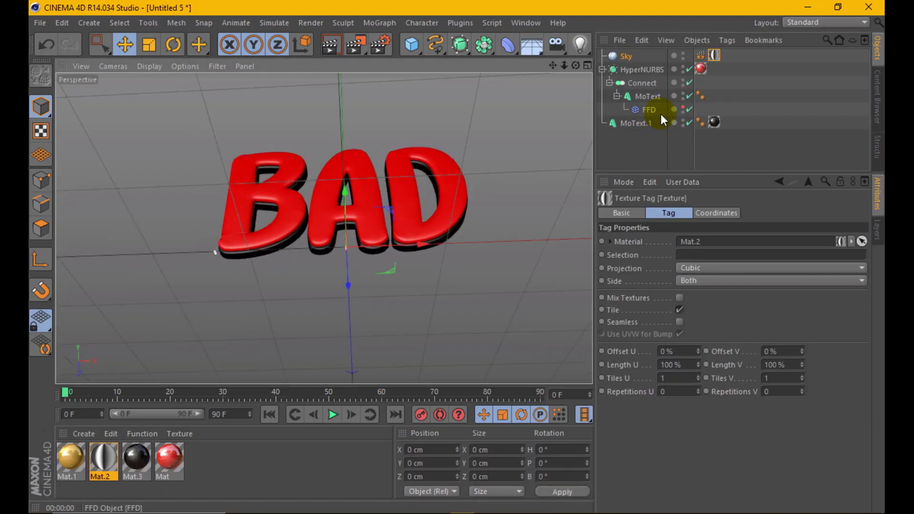
left_click(617, 96)
left_click(637, 111)
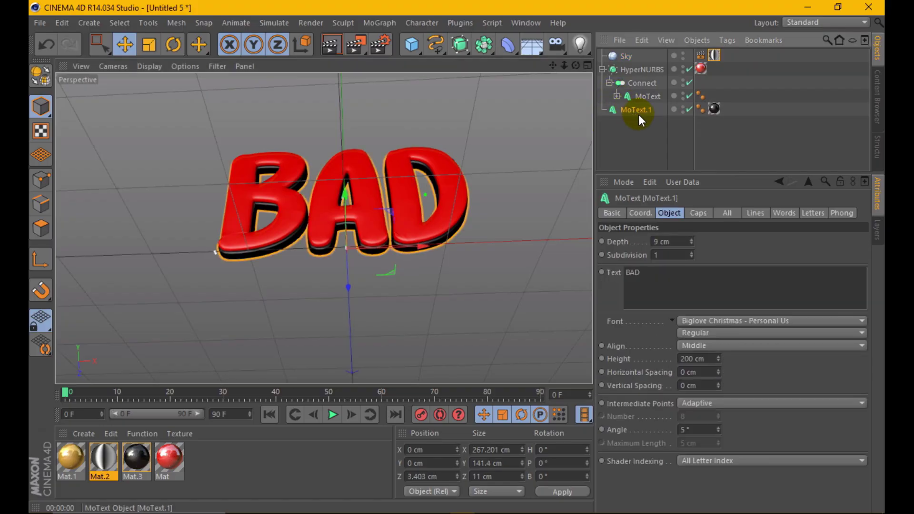
left_click_drag(639, 112, 623, 125, "ctrl")
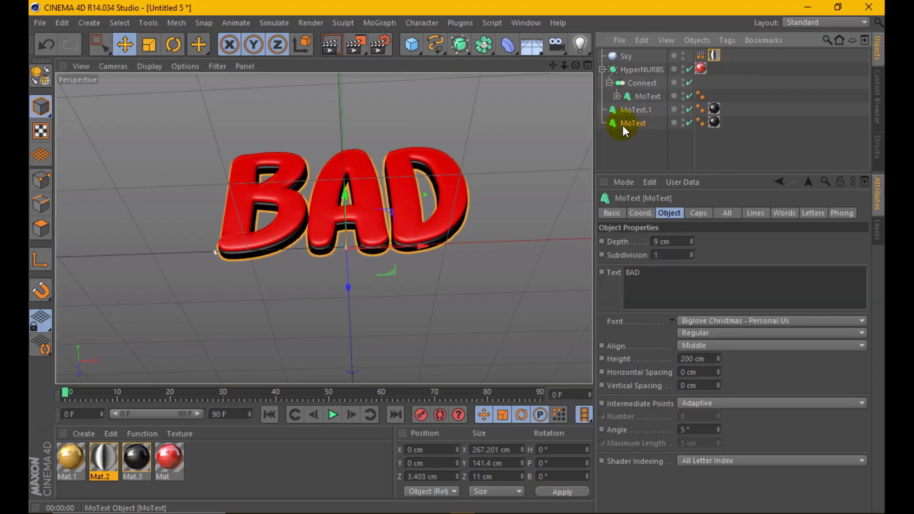
left_click_drag(349, 288, 351, 292)
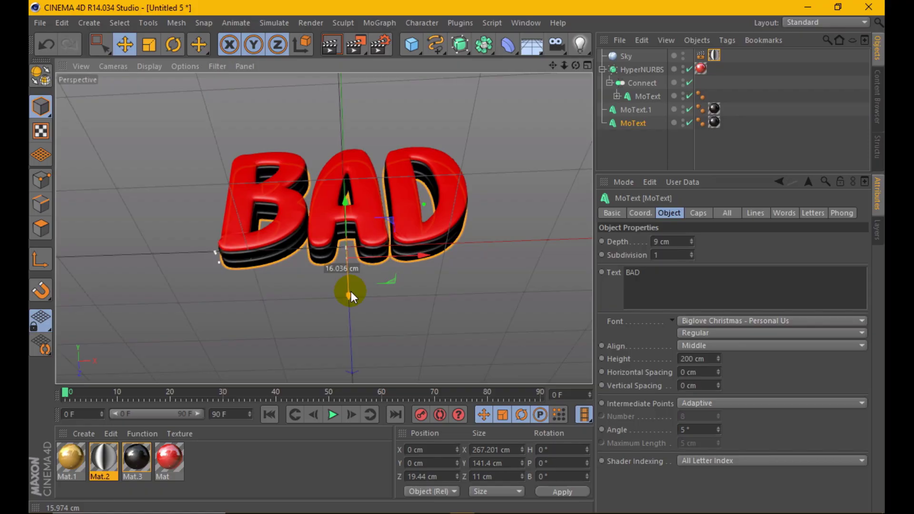
left_click_drag(70, 457, 714, 122)
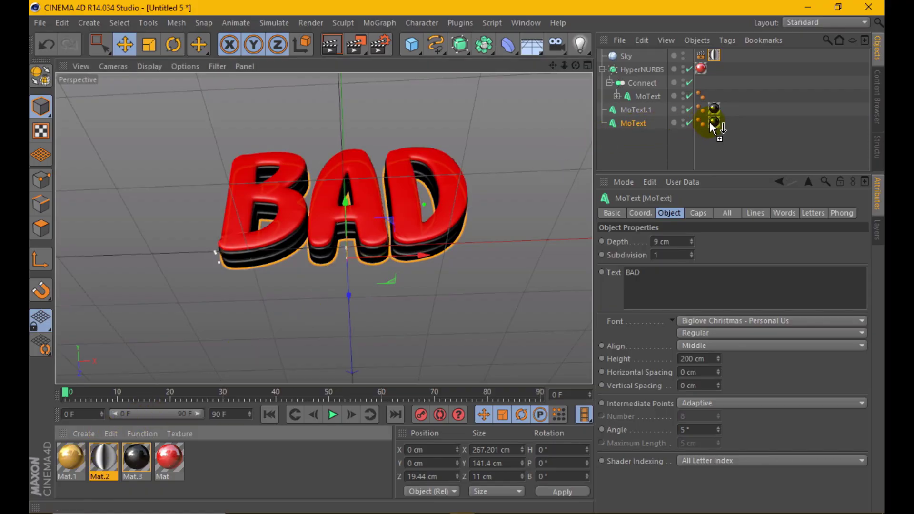
Render previews of the layered text, zooming closer and checking the render settings.
left_click(331, 45)
left_click(353, 147)
scroll(353, 138, "up", 2)
key("ctrl+r")
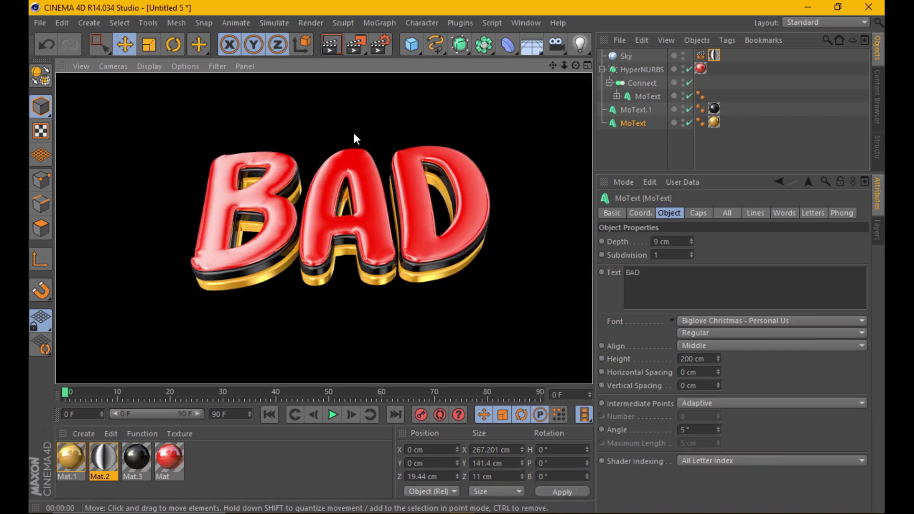
left_click(383, 47)
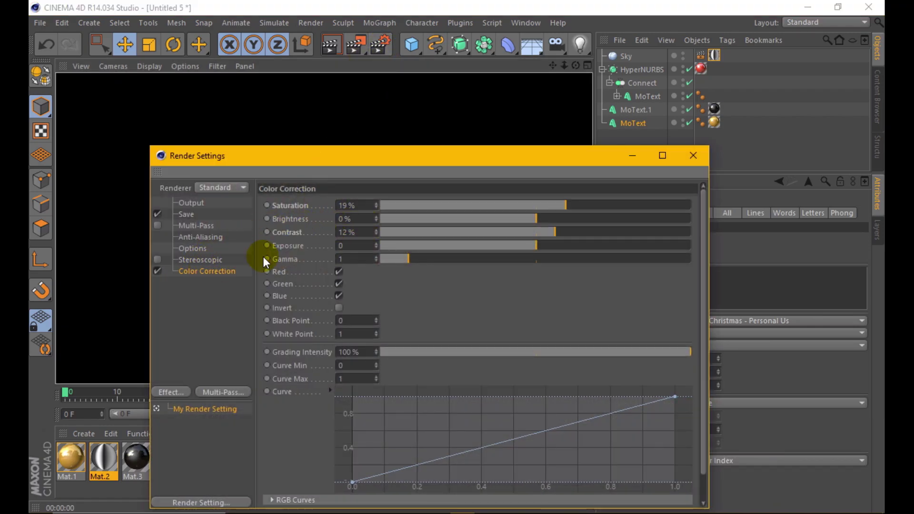
left_click(693, 154)
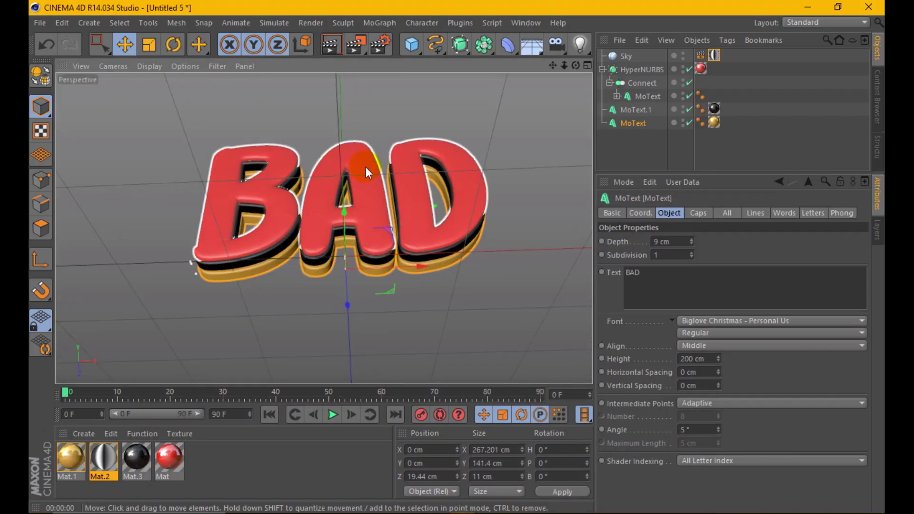
left_click(329, 47)
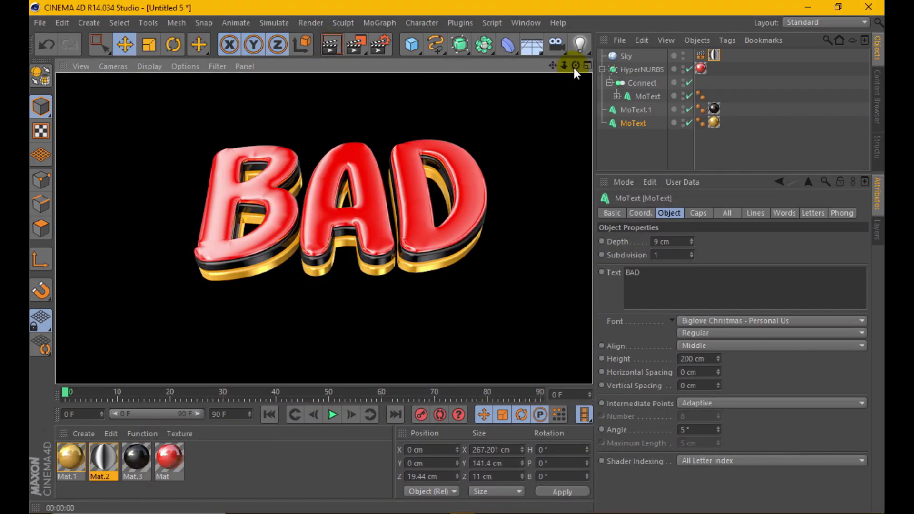
Orbit slightly around BAD and render test previews from the new angles.
left_click_drag(574, 66, 511, 113)
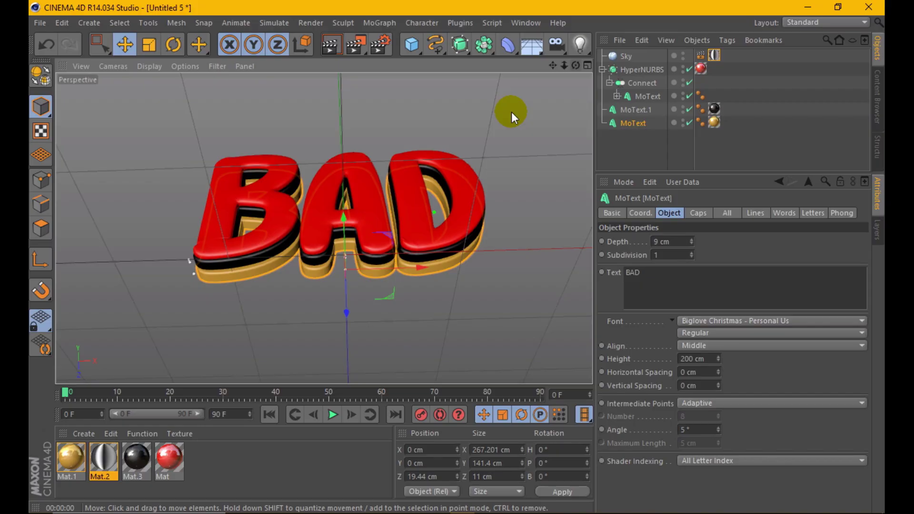
left_click(326, 46)
left_click(327, 194)
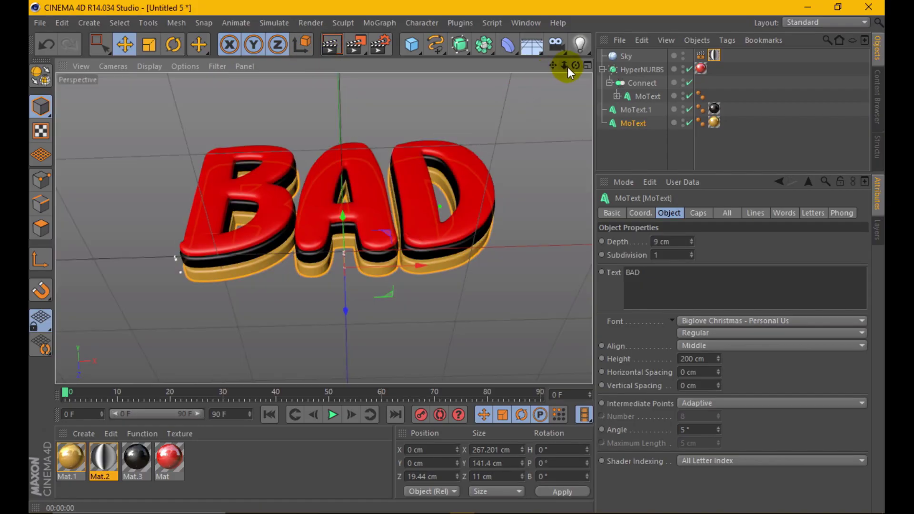
left_click_drag(576, 65, 552, 81)
left_click_drag(323, 228, 305, 200, "alt")
left_click(329, 45)
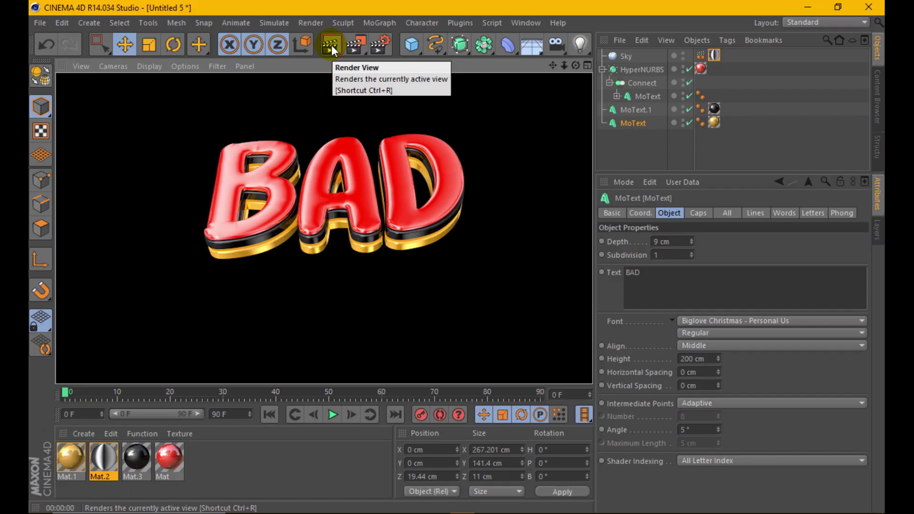
left_click(633, 124)
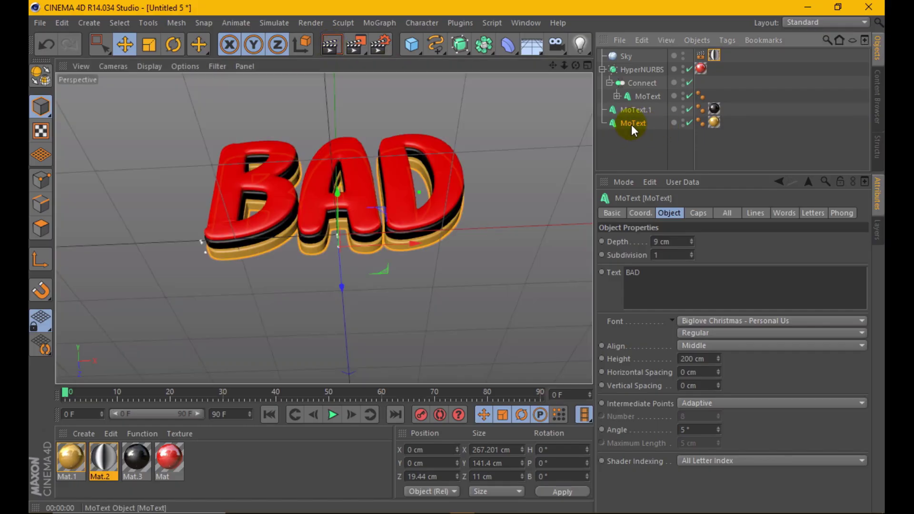
Duplicate the gold layer as MoText.2, push it further back, and deepen it to 23 cm.
left_click_drag(633, 124, 634, 135, "ctrl")
left_click_drag(339, 282, 344, 290)
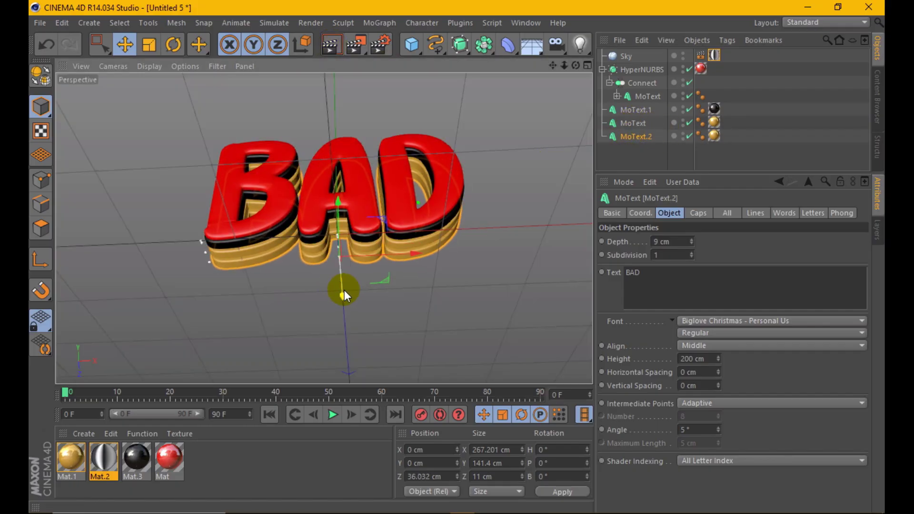
left_click_drag(691, 241, 693, 239)
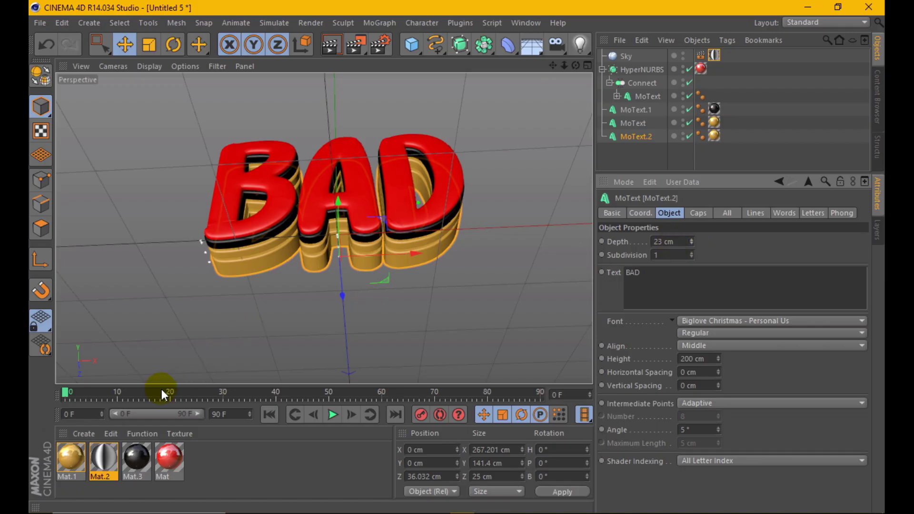
Create Mat.4 with additive reflection, apply it to MoText.2, and render.
double_click(214, 456)
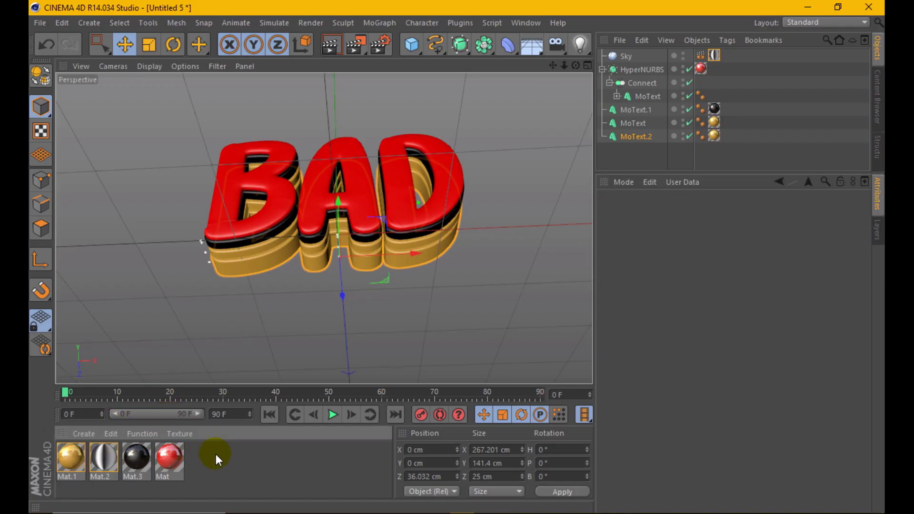
double_click(67, 456)
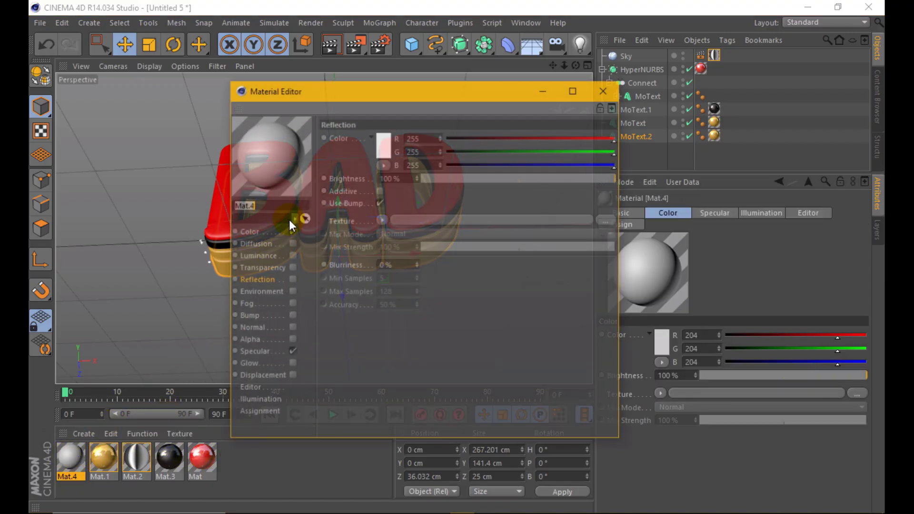
left_click(293, 281)
left_click(380, 190)
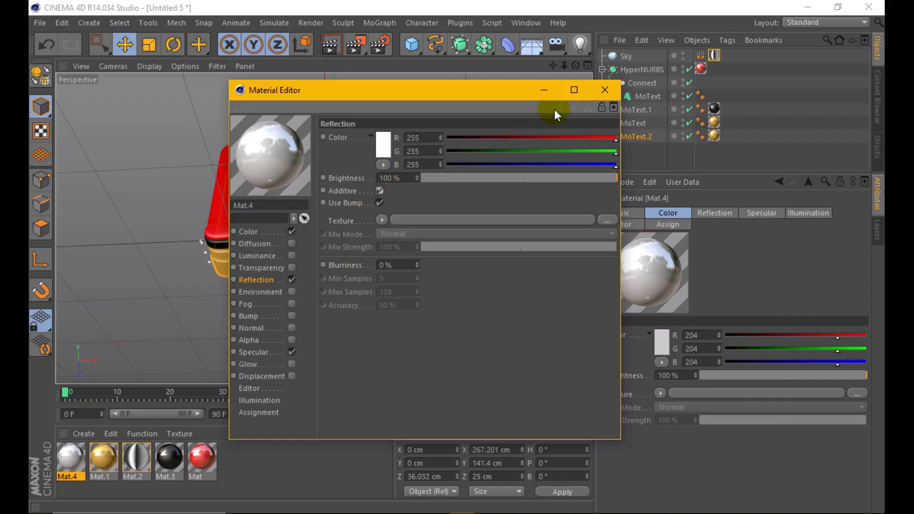
left_click(605, 90)
left_click_drag(69, 457, 714, 137)
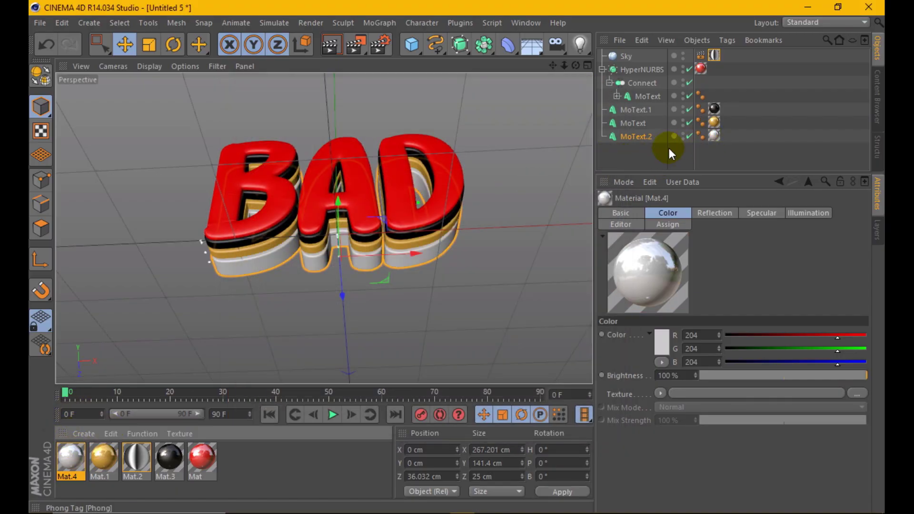
left_click(330, 50)
Give the Omni Light soft shadow maps and move it to the front and slightly lower.
left_click_drag(576, 64, 620, 64)
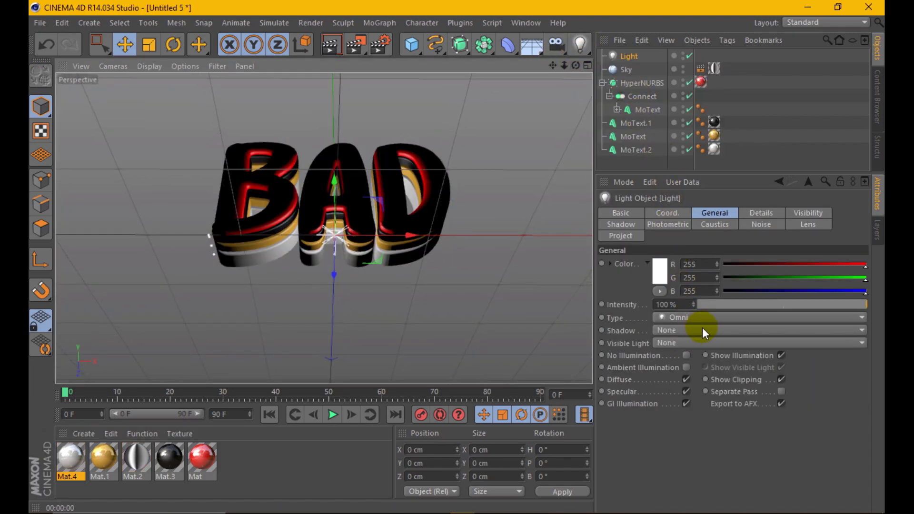
left_click(699, 333)
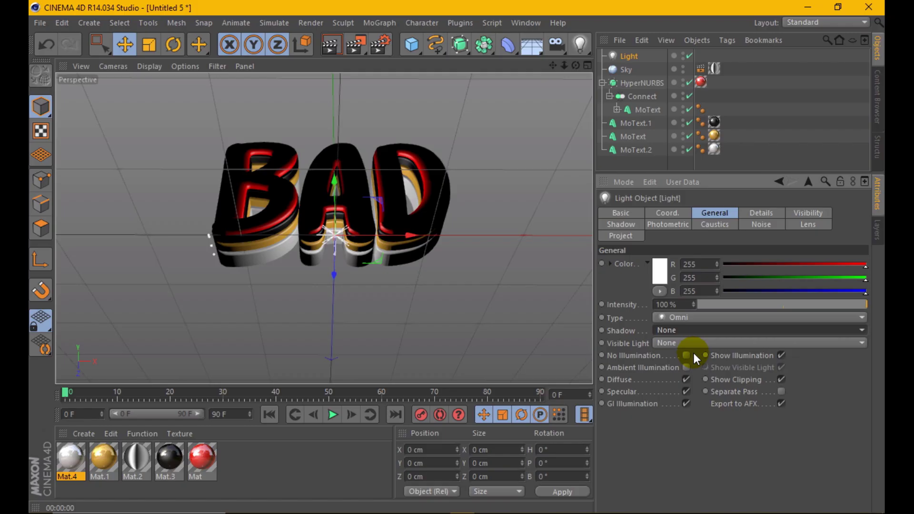
left_click(589, 66)
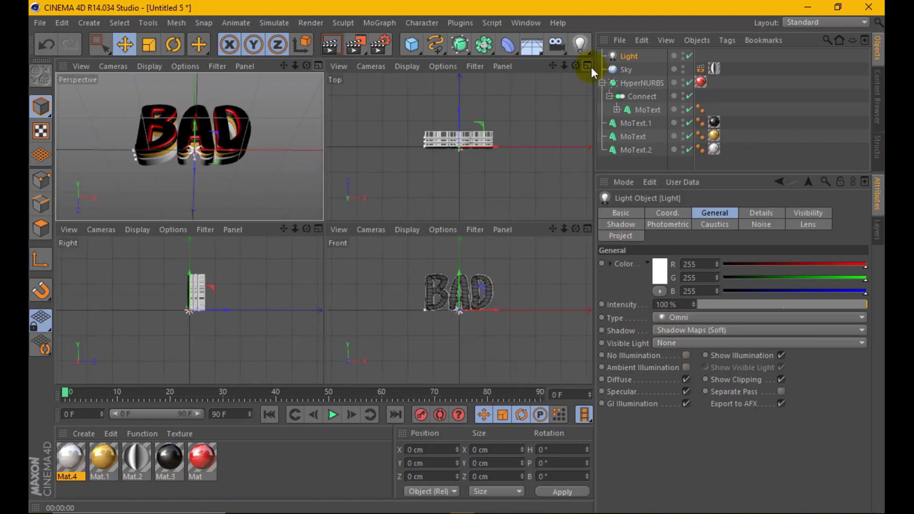
left_click_drag(226, 310, 193, 310)
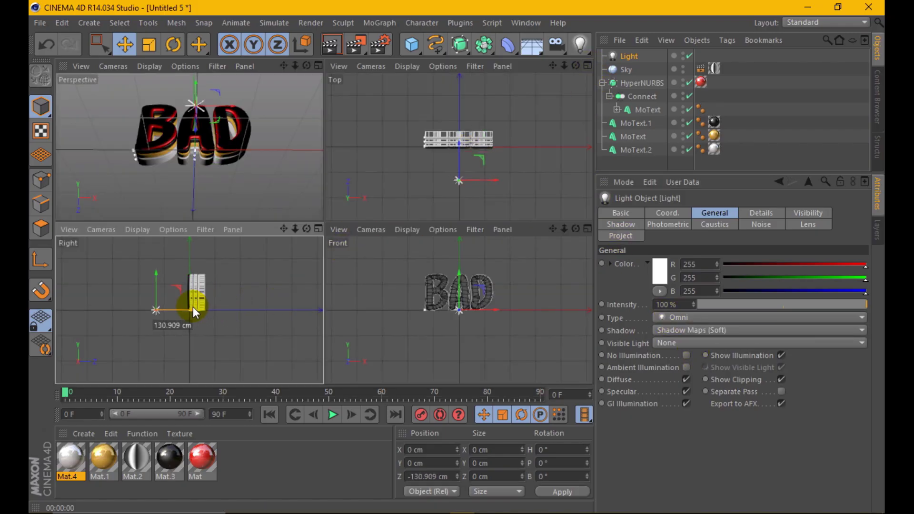
mouse_move(458, 289)
left_mouse_down()
mouse_move(474, 325)
mouse_move(505, 324)
left_mouse_up()
left_click(319, 66)
Render the lit BAD text twice to check the lighting.
left_click(330, 44)
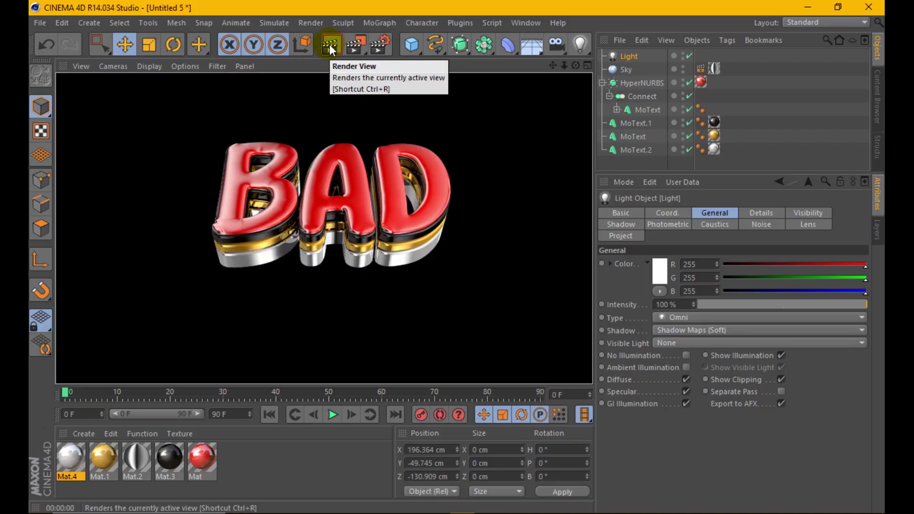
left_click(394, 148)
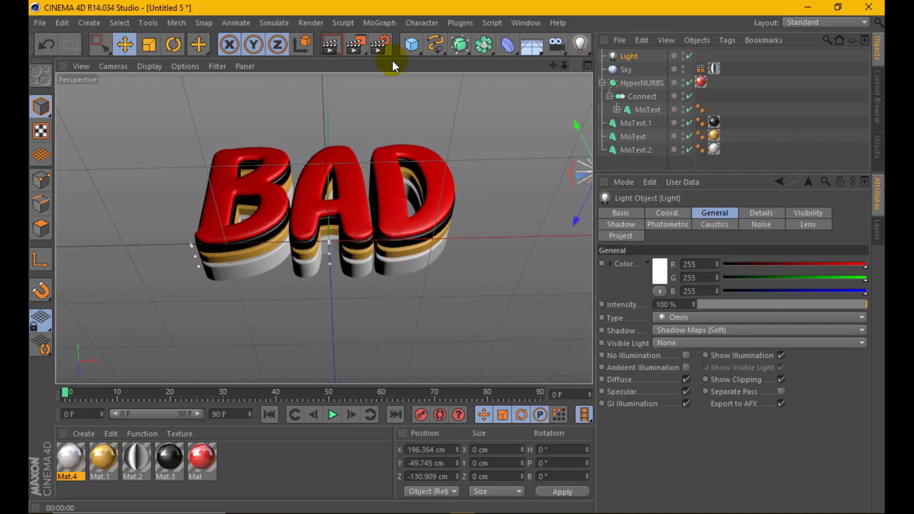
left_click(331, 43)
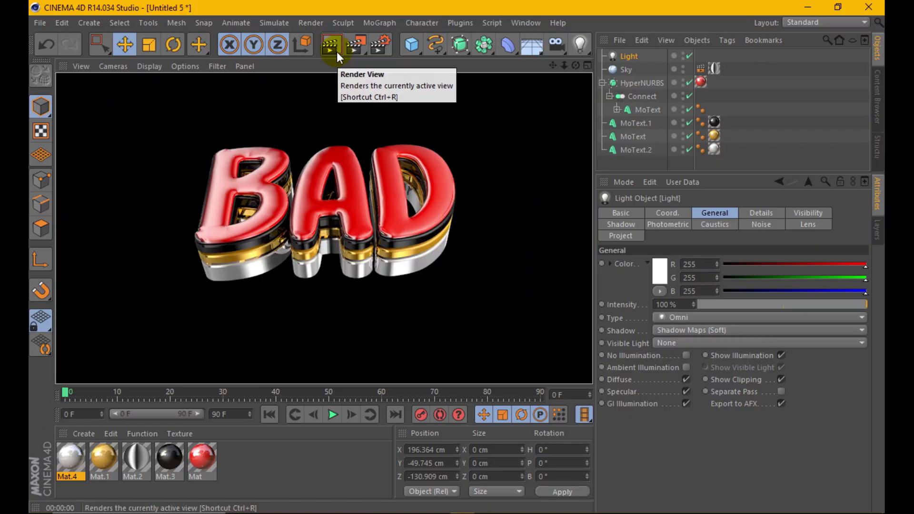
left_click(432, 202)
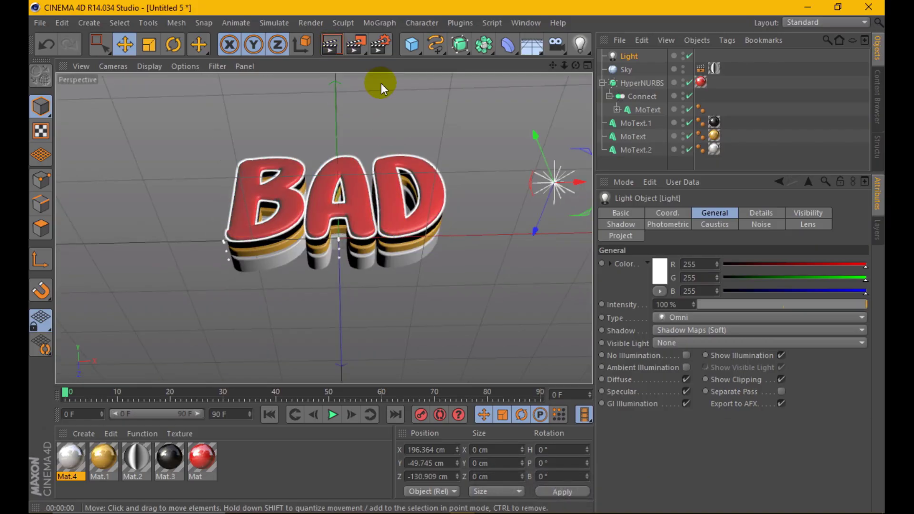
Add Global Illumination to the render settings with Preview irradiance cache record density.
left_click(380, 44)
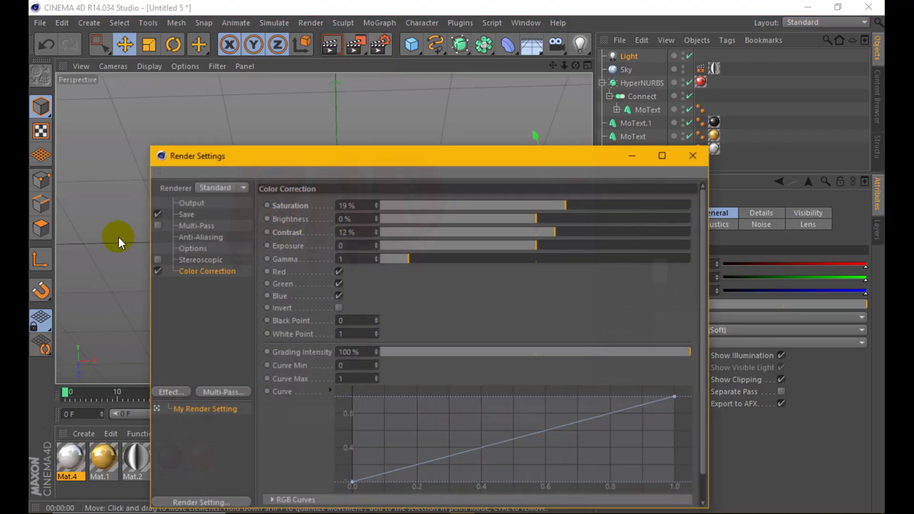
left_click(172, 388)
left_click(243, 325)
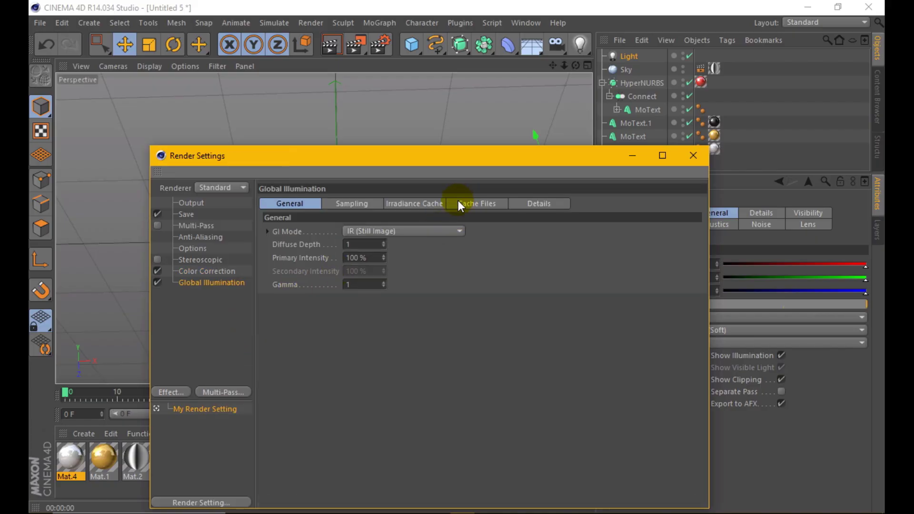
left_click(431, 203)
left_click(431, 231)
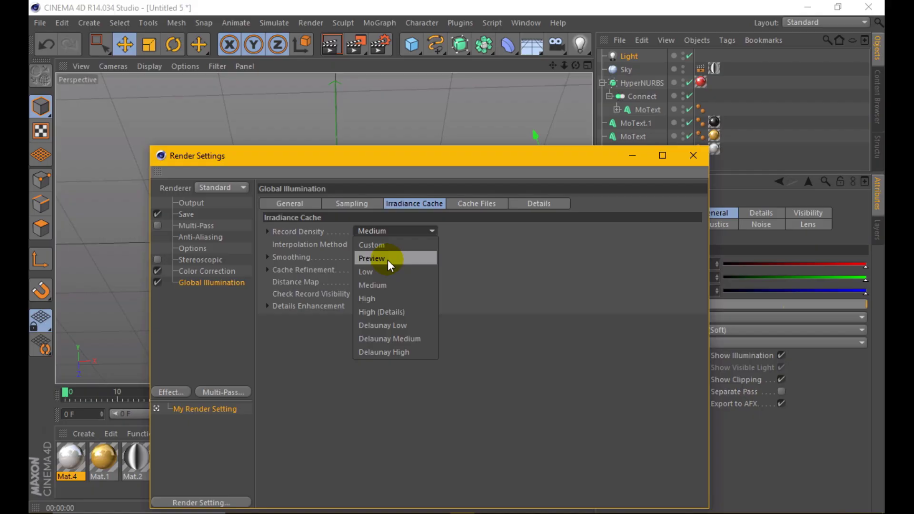
left_click(388, 260)
left_click(693, 156)
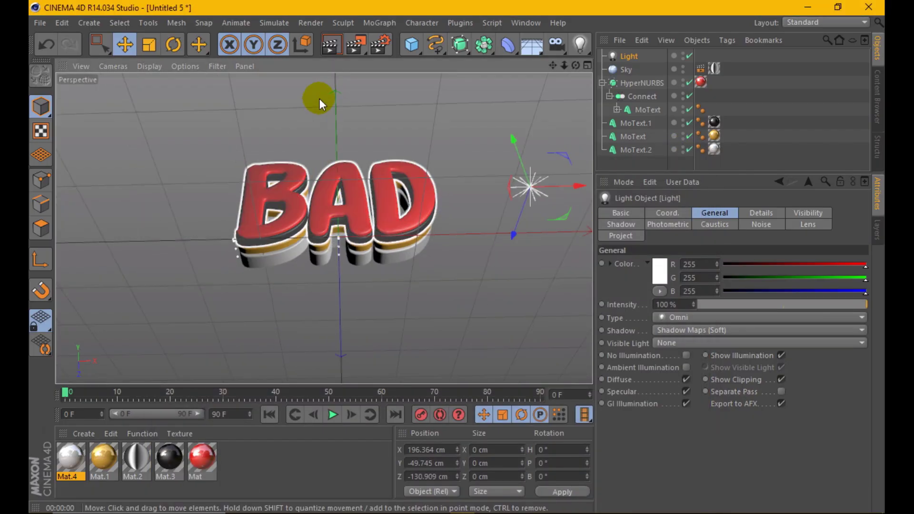
Render the view with global illumination and enlarge the object list.
left_click(329, 48)
left_click(304, 138)
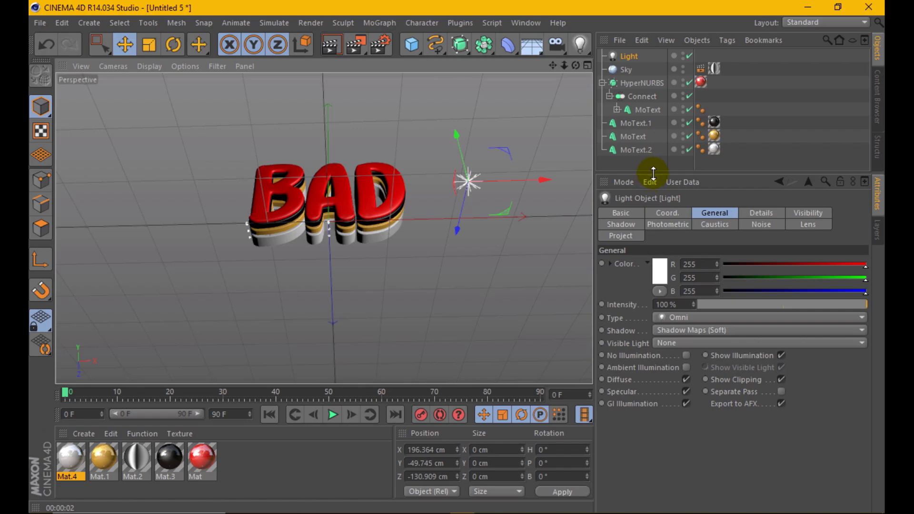
left_click_drag(652, 174, 652, 254)
Group the HyperNURBS and three MoText layers under a null named BAD, below Light and Sky.
left_click(436, 44)
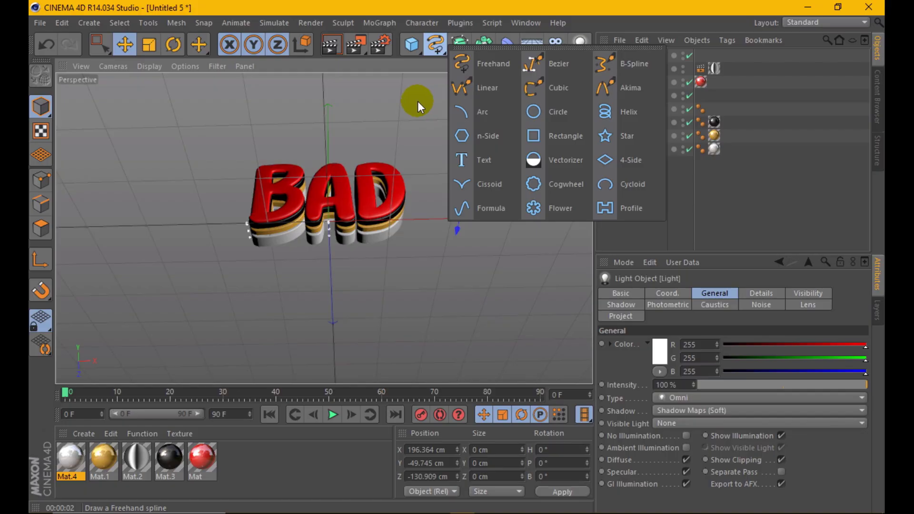
left_click(411, 45)
left_click(477, 64)
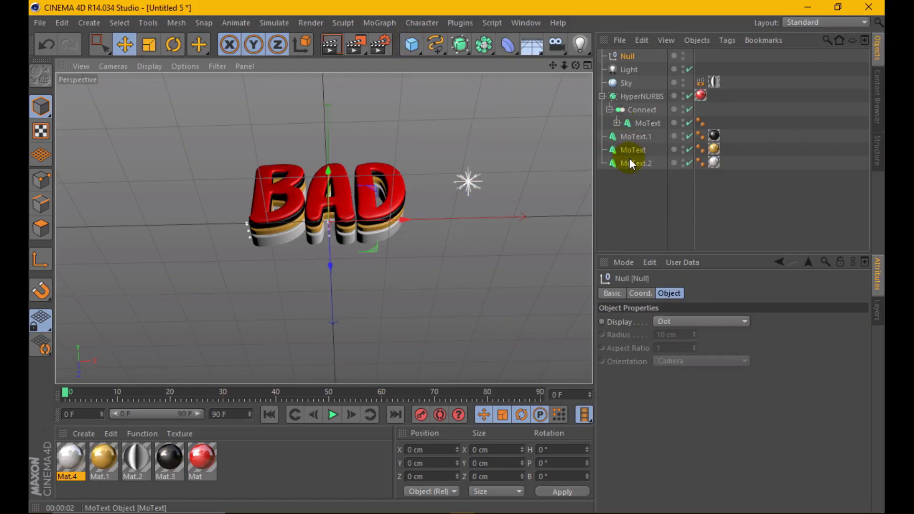
left_click_drag(634, 214, 627, 59)
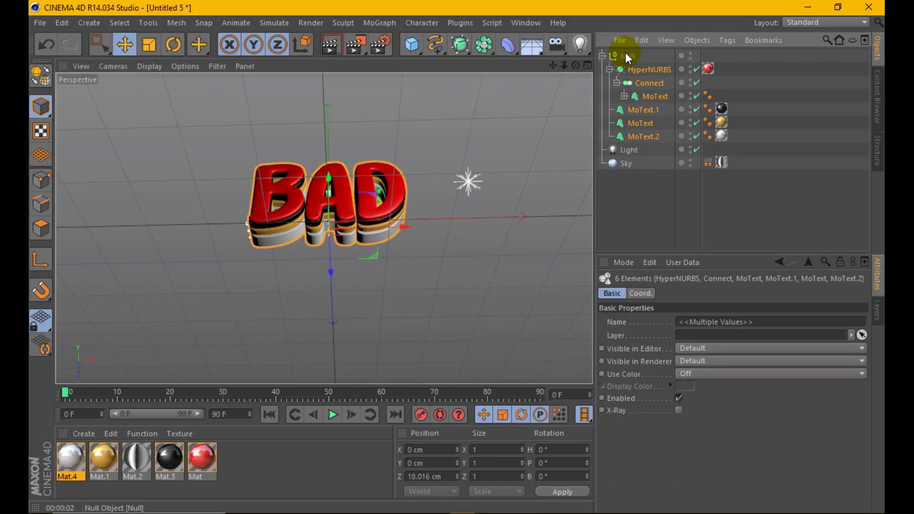
double_click(629, 56)
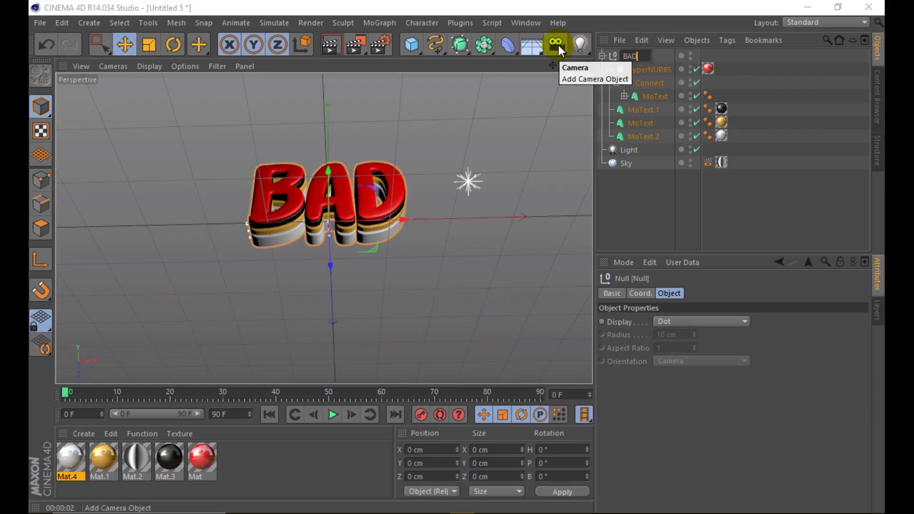
type("BAD")
key("Return")
left_click_drag(653, 176, 653, 177)
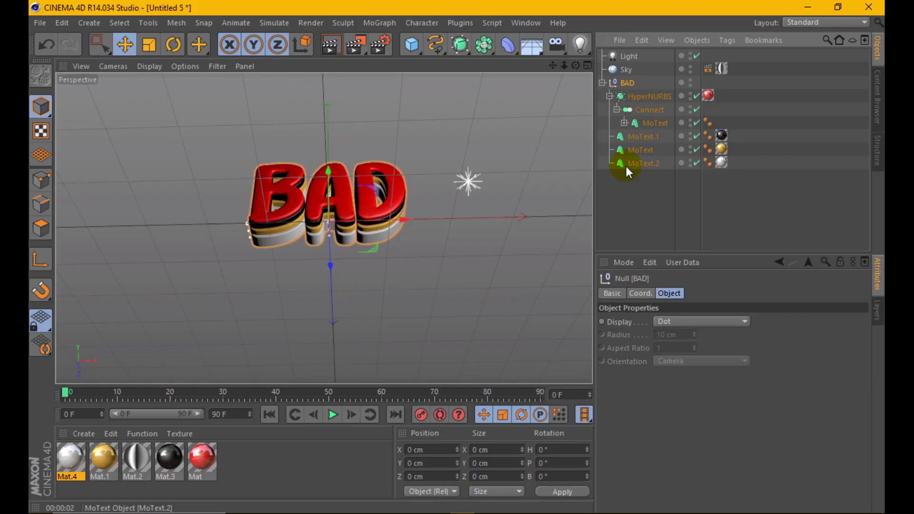
left_click_drag(307, 194, 351, 181, "alt")
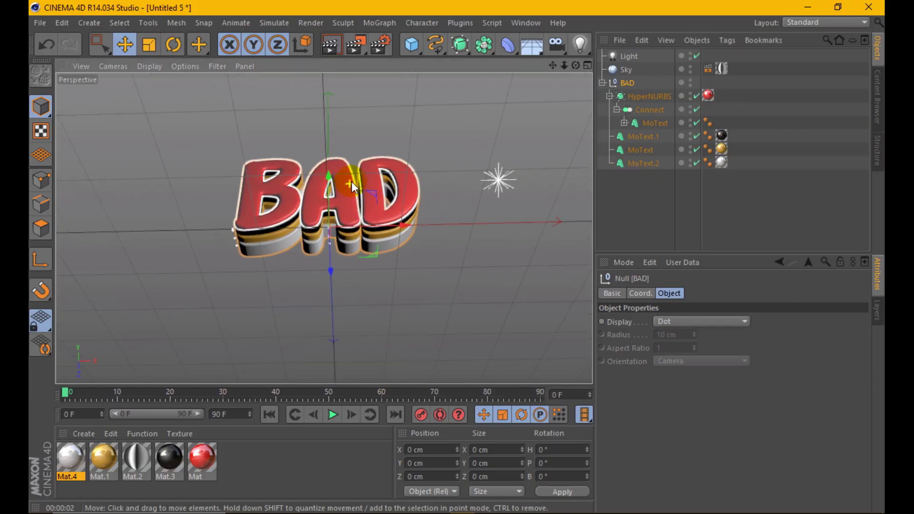
left_click(502, 41)
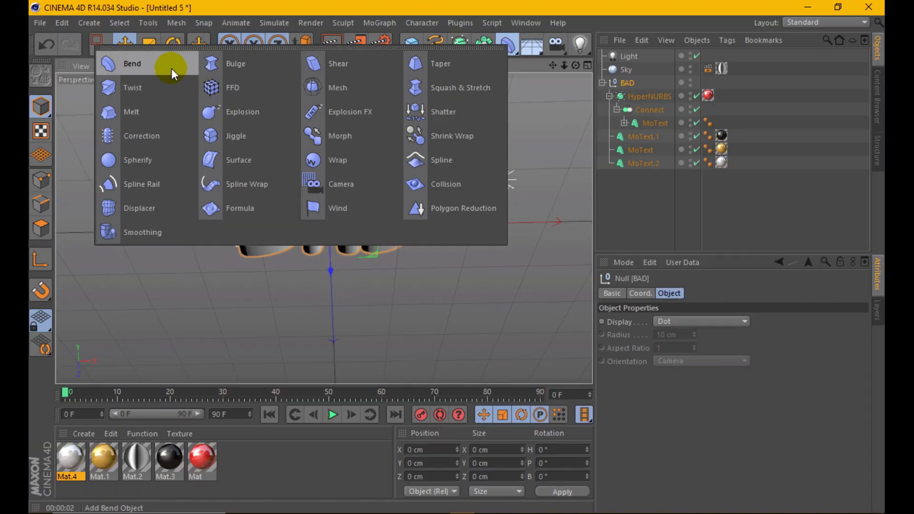
Add a Taper inside the BAD group sized 1500 × 400 × 400 cm.
left_click(431, 64)
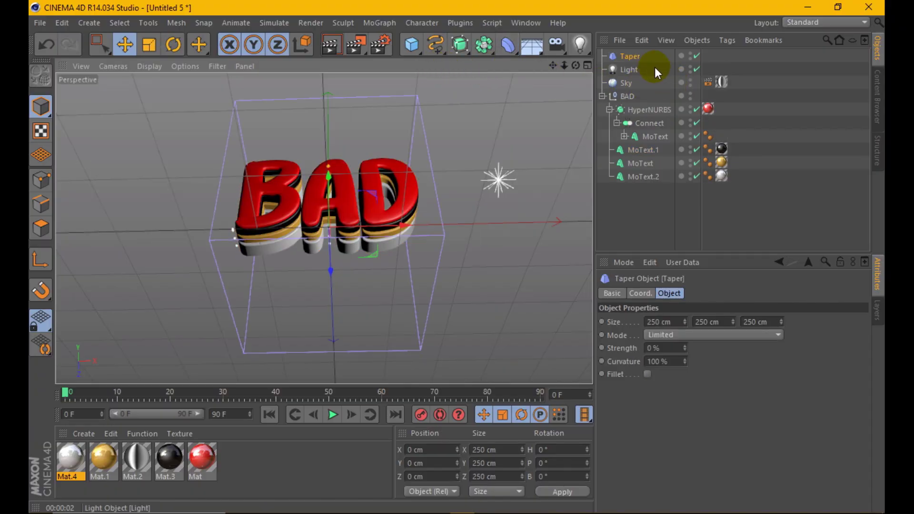
left_click_drag(638, 97, 636, 98)
double_click(660, 322)
type("1500")
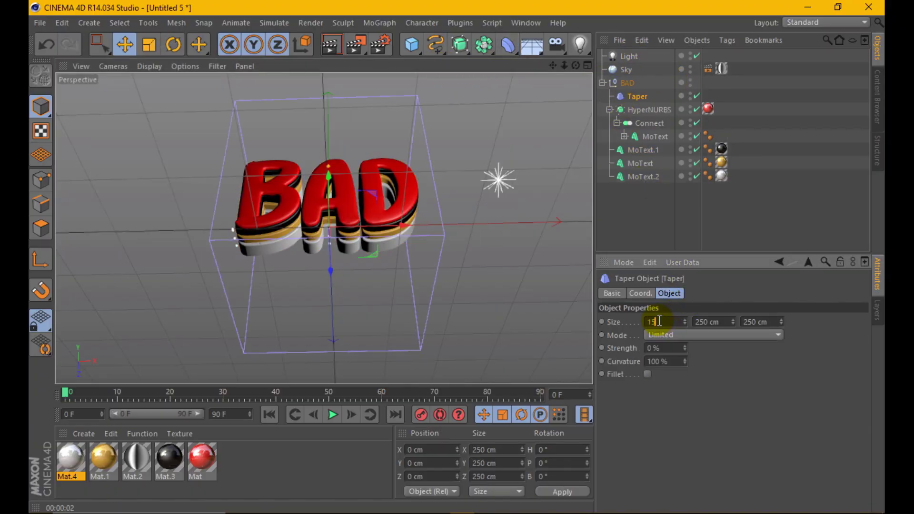
key("Tab")
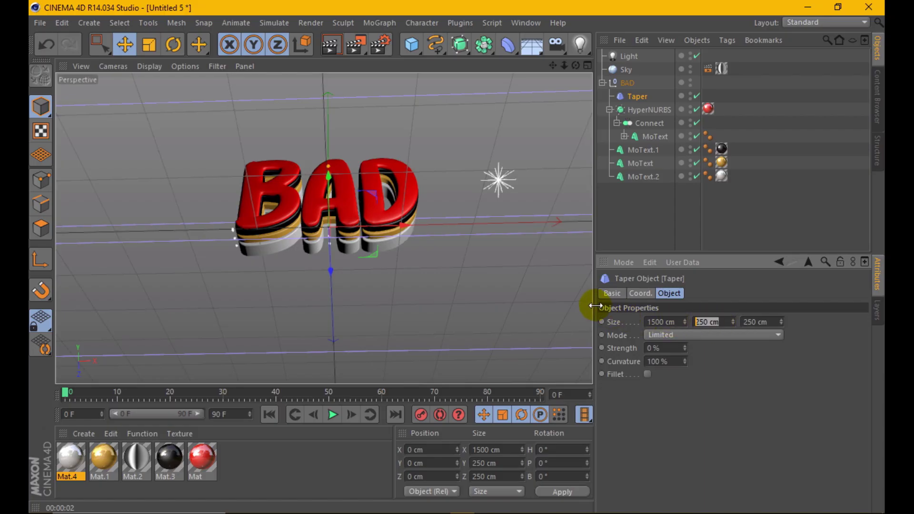
key("Tab")
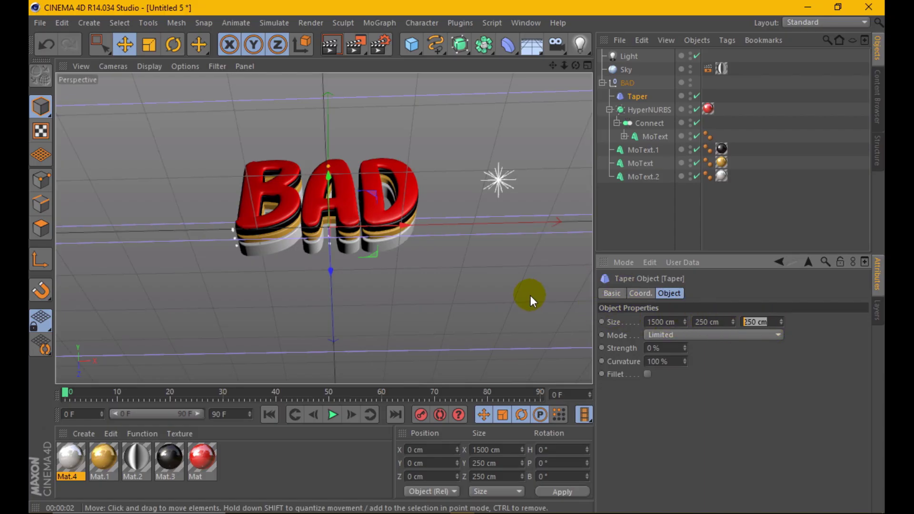
type("400")
key("Tab")
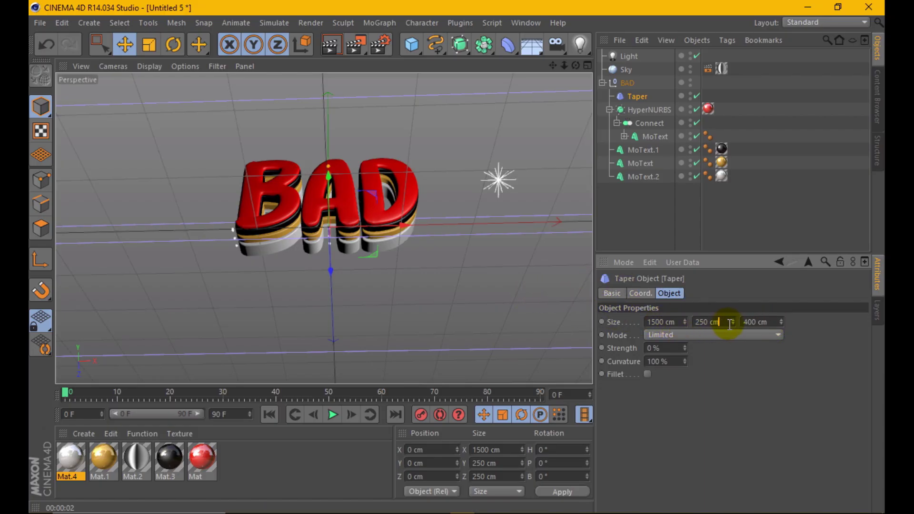
type("400")
key("Return")
Raise the taper above the text using the front and side views.
left_click(588, 65)
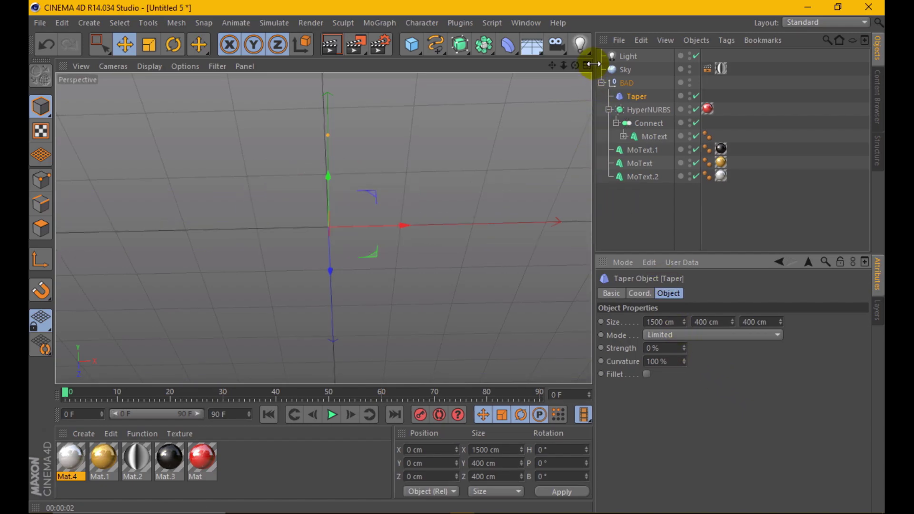
left_click_drag(463, 271, 457, 268)
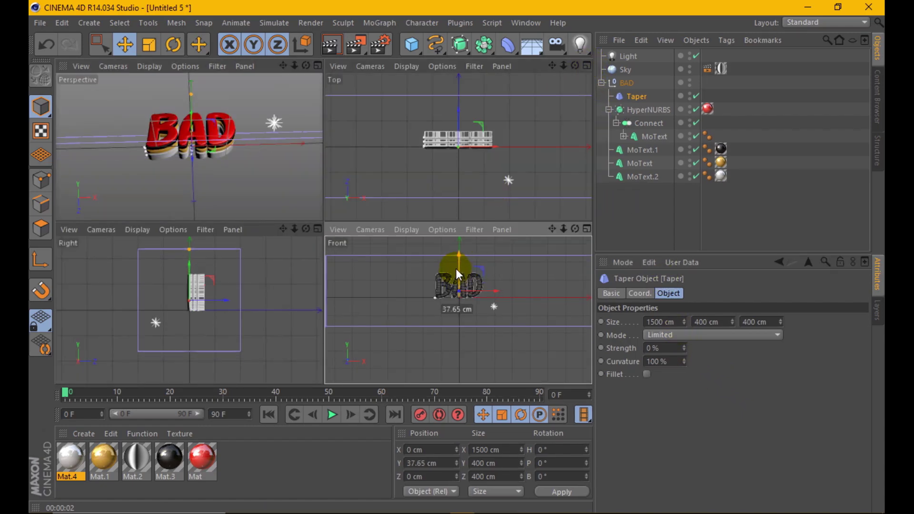
left_click_drag(217, 295, 209, 270)
left_click(318, 66)
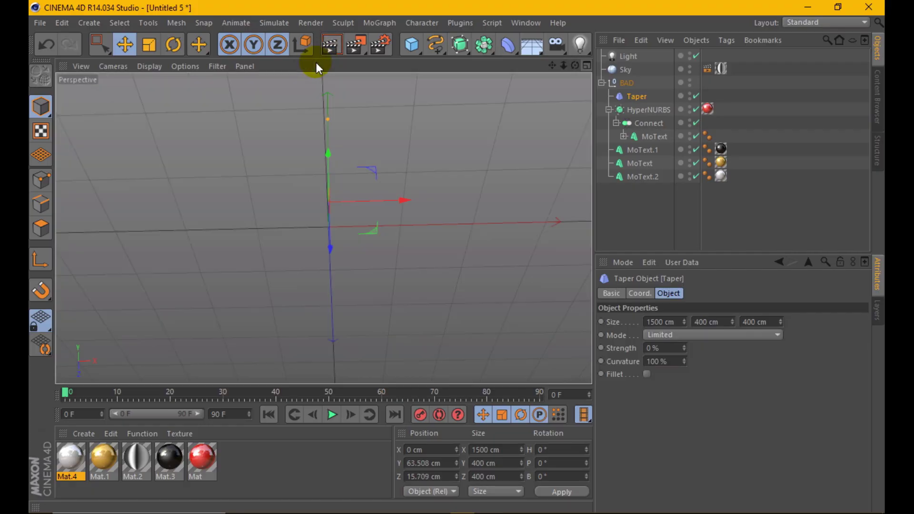
Set the taper to 23% strength in Unlimited mode and render a preview.
left_click_drag(682, 348, 686, 339)
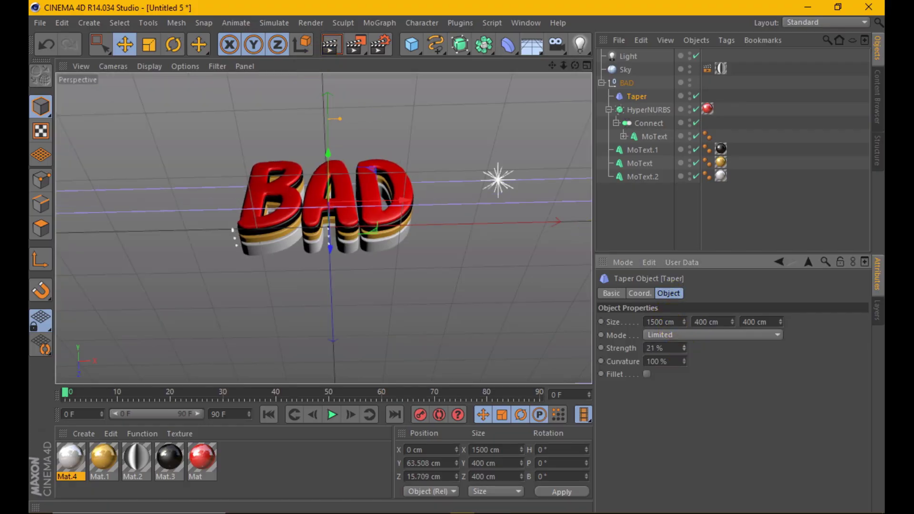
left_click(710, 336)
left_click(700, 374)
scroll(406, 230, "up", 3)
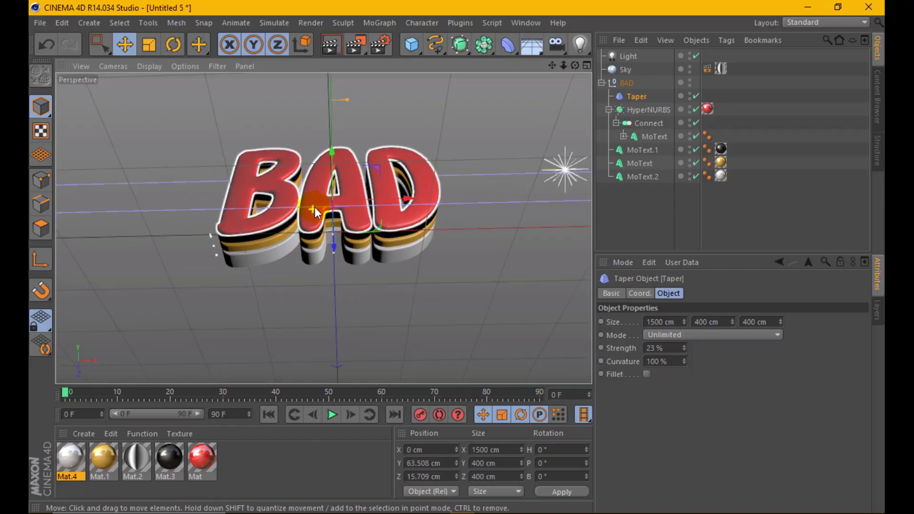
scroll(316, 208, "up", 2)
left_click(331, 47)
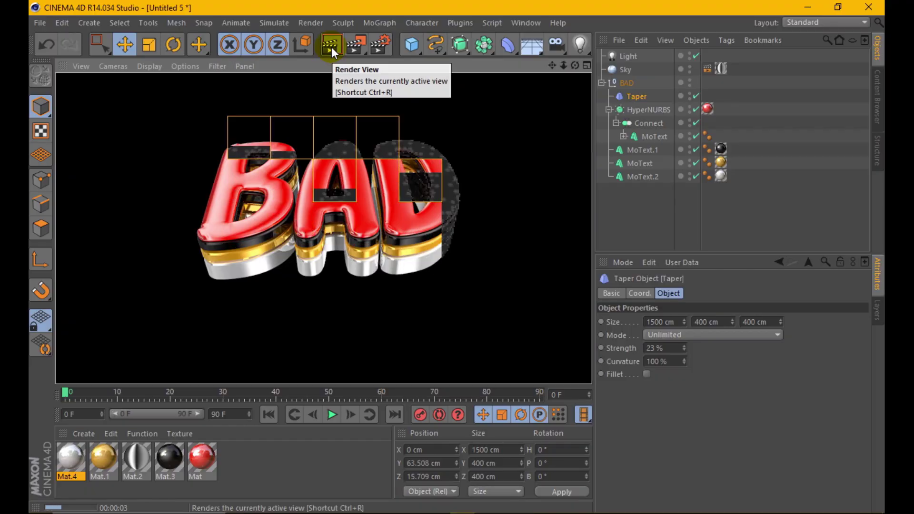
scroll(347, 261, "down", 2)
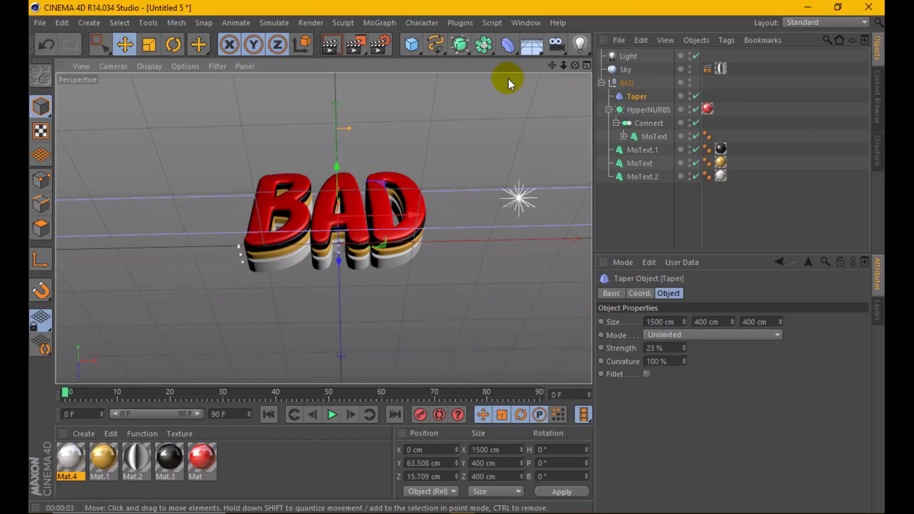
Add a Shear deformer with a width of 1500 cm.
left_click(501, 45)
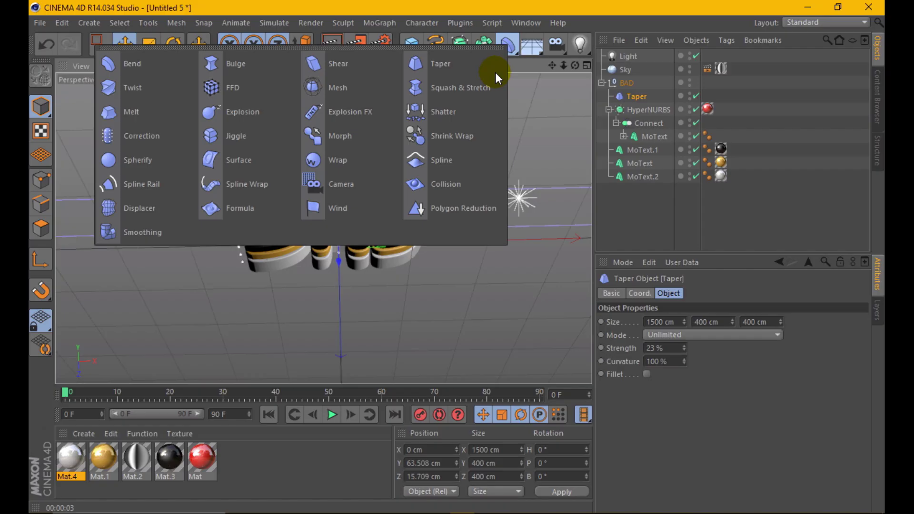
left_click(360, 64)
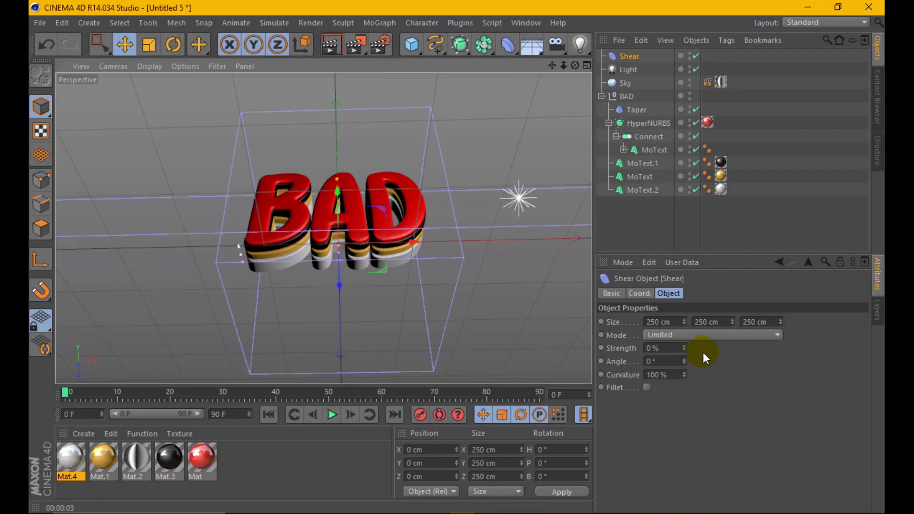
left_click(667, 322)
type("1500")
key("Return")
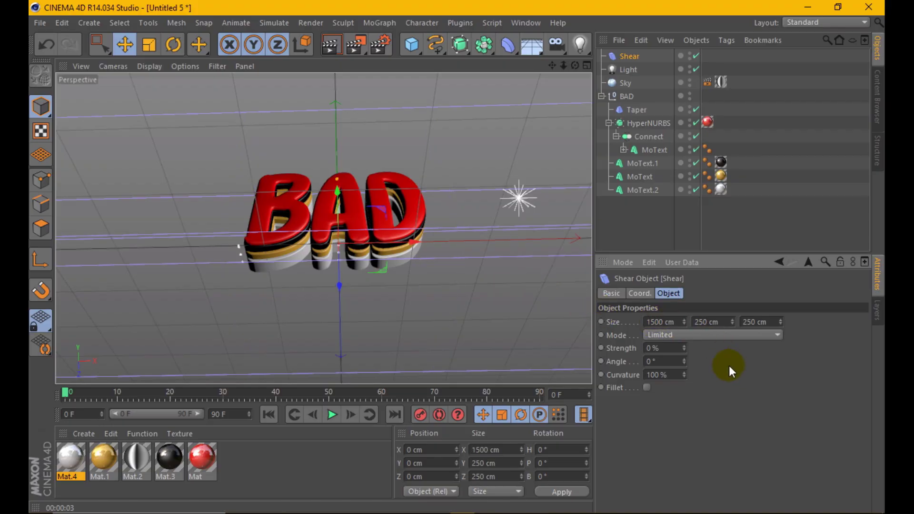
Raise the shear to Y 76.956 cm above the text and hide the taper's cage.
left_click(587, 66)
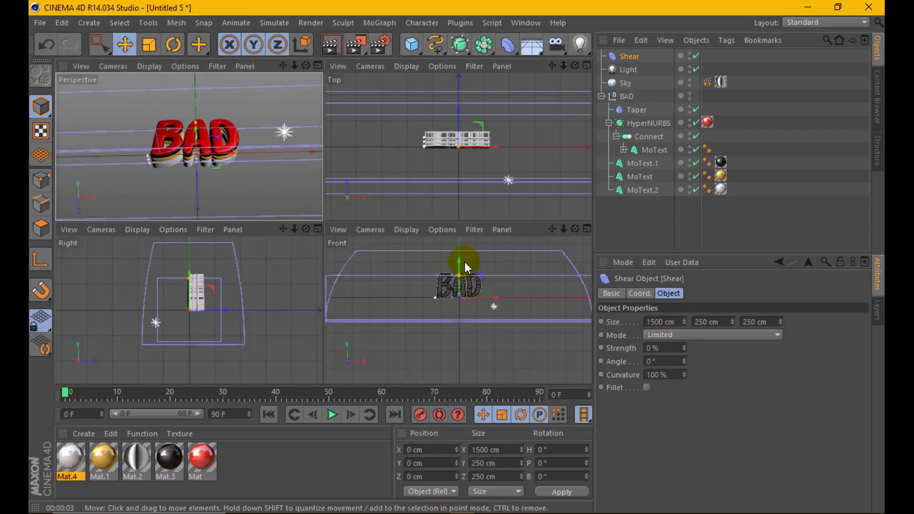
left_click_drag(465, 262, 458, 247)
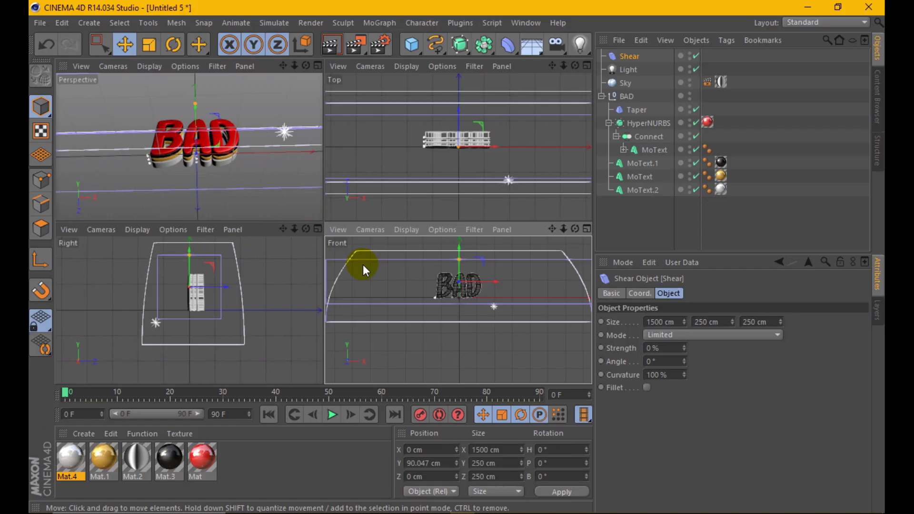
left_click_drag(191, 259, 197, 264)
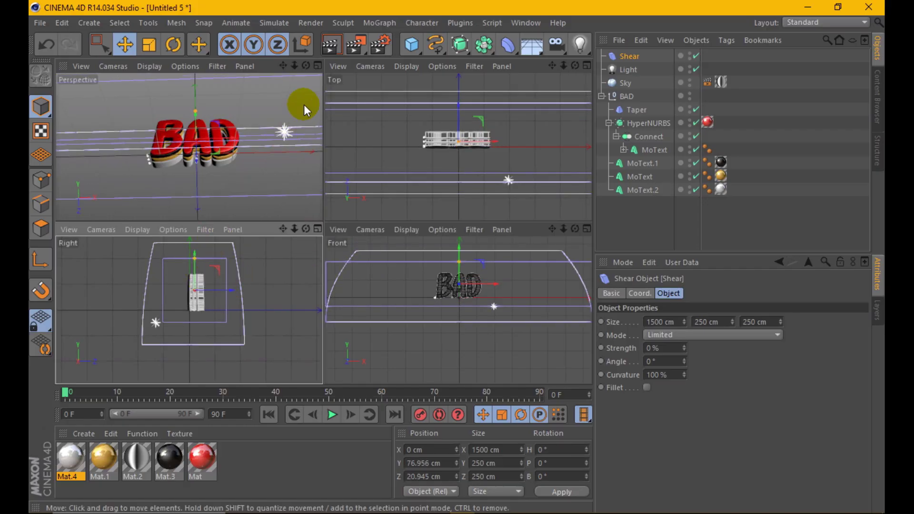
left_click(317, 66)
left_click(689, 108)
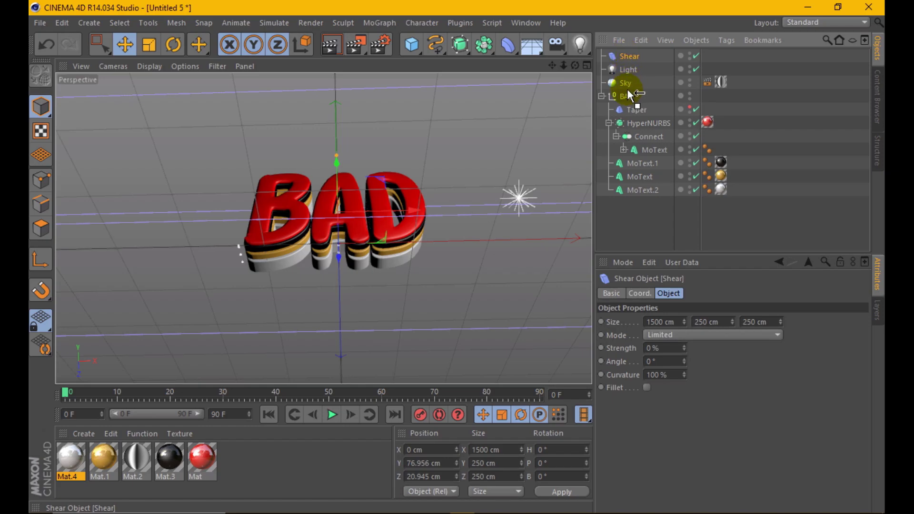
Place Shear above Taper in the BAD group: Unlimited mode, 7% strength, 0% curvature.
left_click_drag(628, 58, 630, 95)
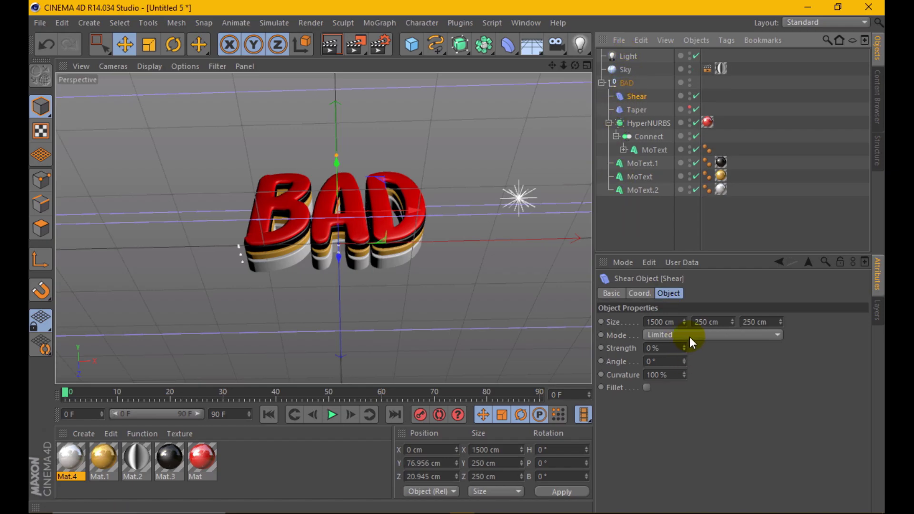
left_click(690, 336)
left_click(684, 368)
left_click_drag(685, 348, 685, 340)
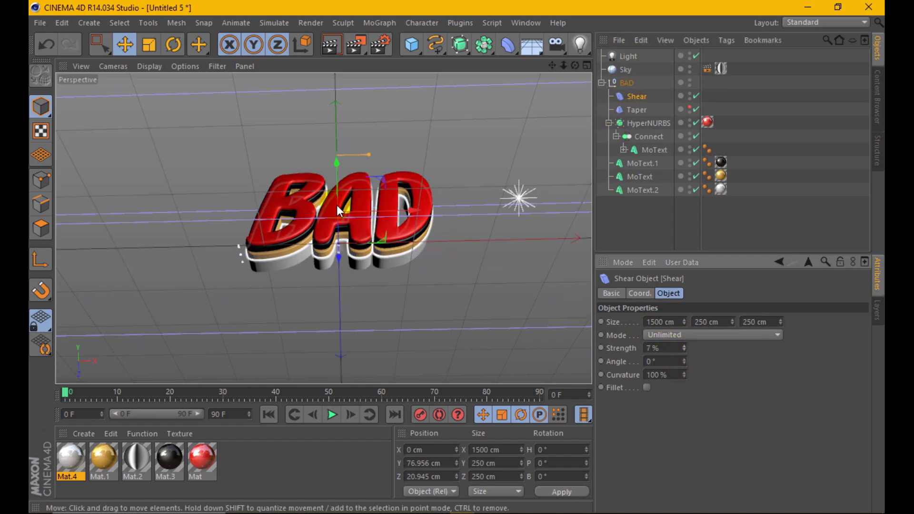
left_click(334, 43)
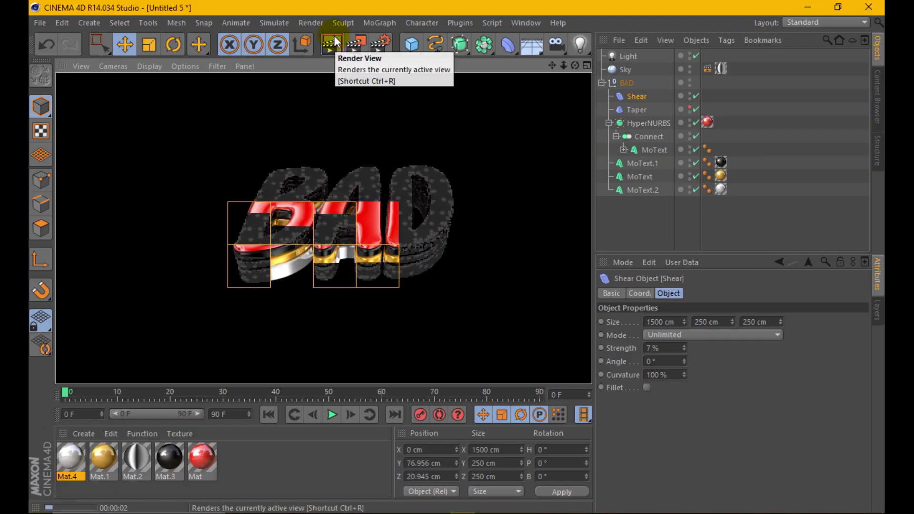
left_click(576, 66)
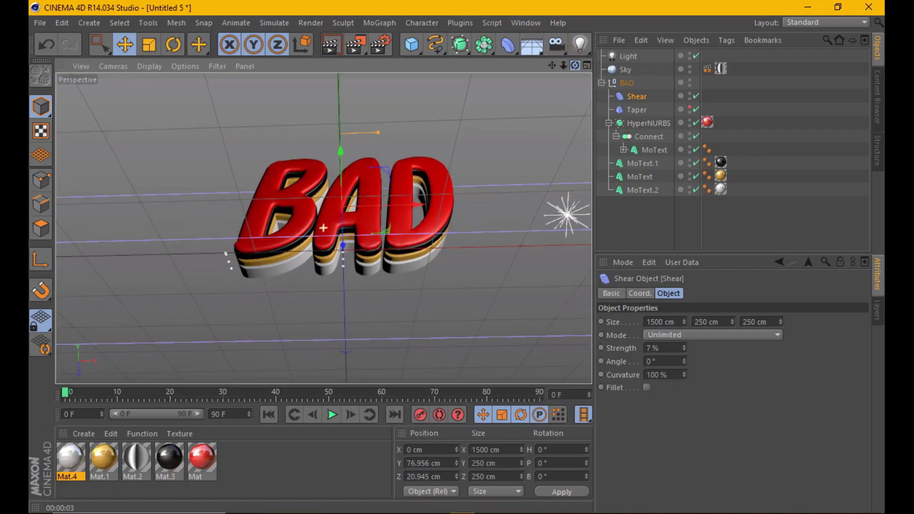
left_click_drag(575, 66, 576, 63)
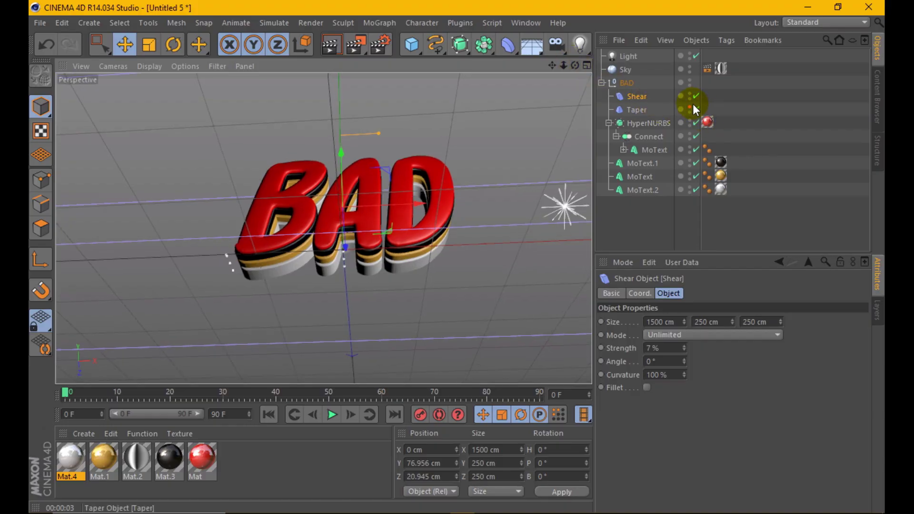
left_click_drag(693, 108, 690, 94)
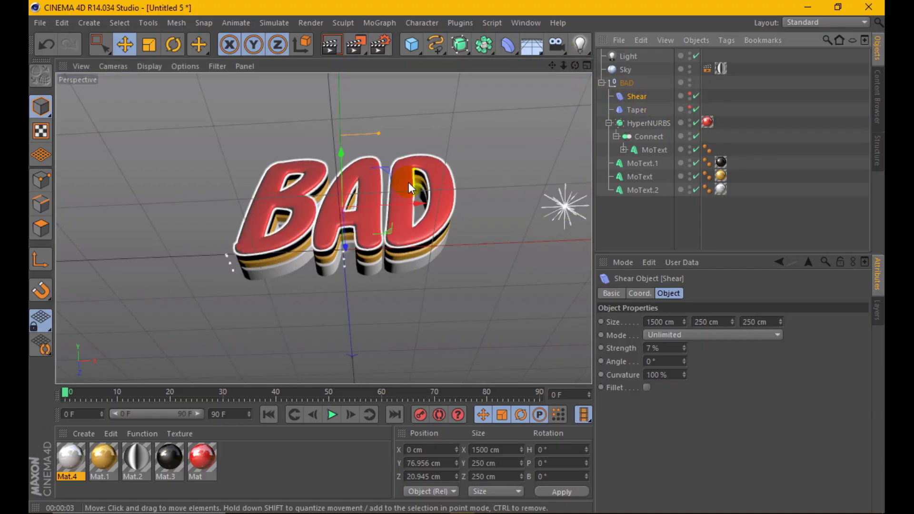
left_click_drag(409, 182, 390, 211, "alt")
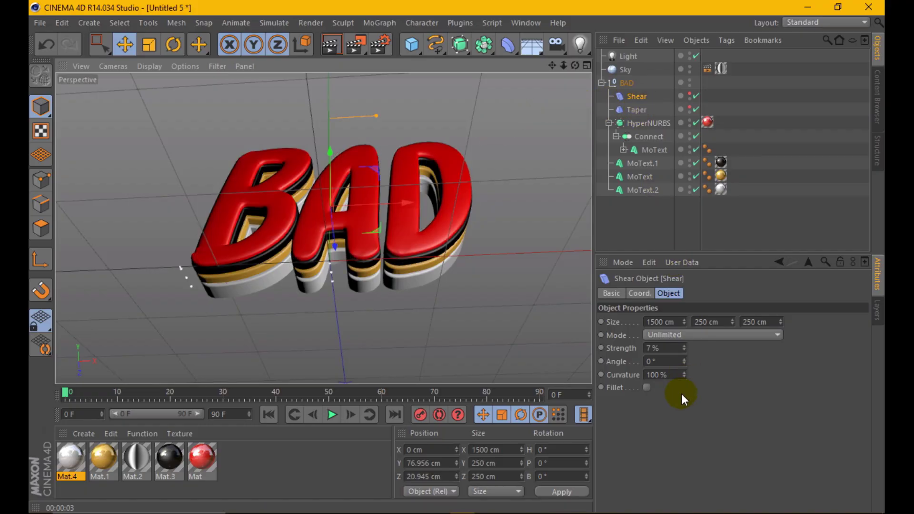
left_click_drag(684, 376, 685, 410)
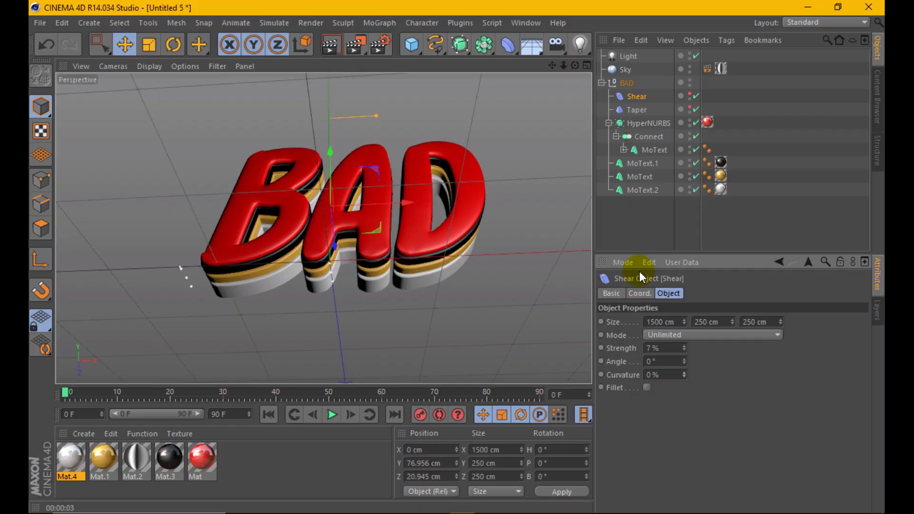
mouse_move(575, 65)
left_mouse_down()
mouse_move(557, 81)
mouse_move(521, 61)
left_mouse_up()
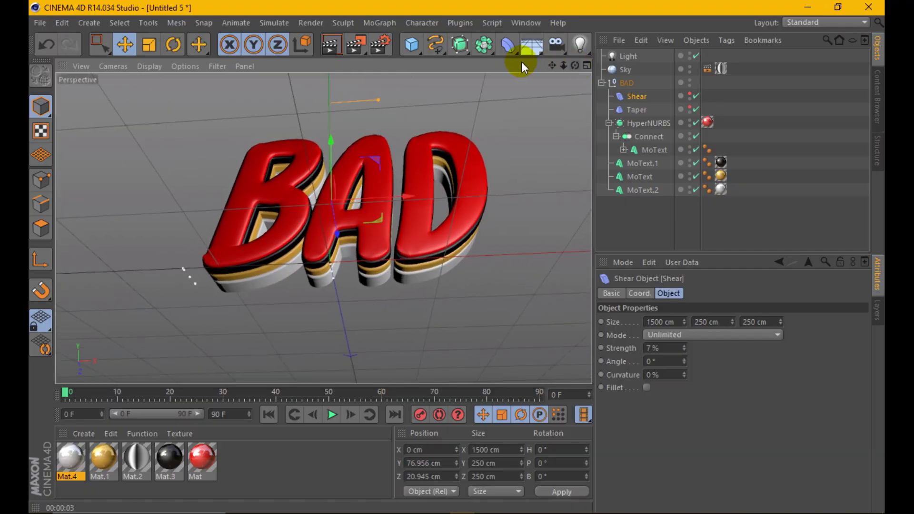
Add a Wrap deformer and nest it inside the BAD group.
left_click(515, 41)
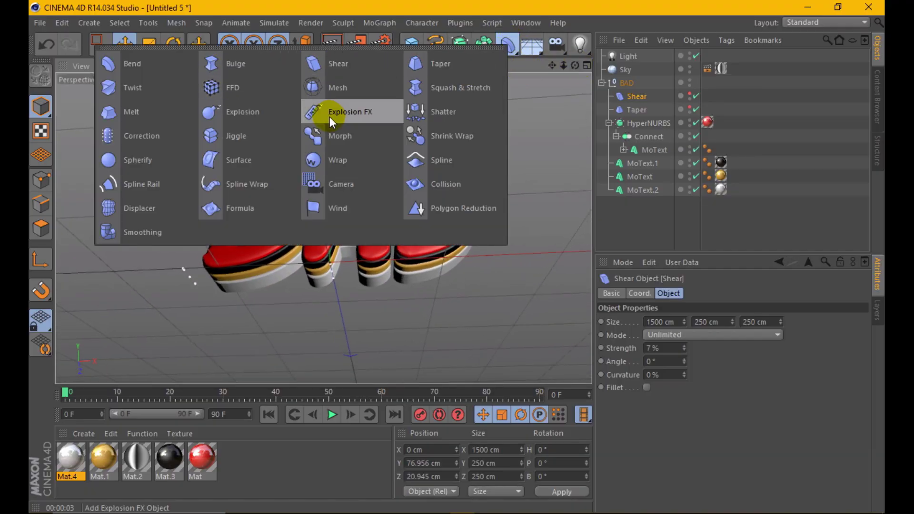
left_click(350, 156)
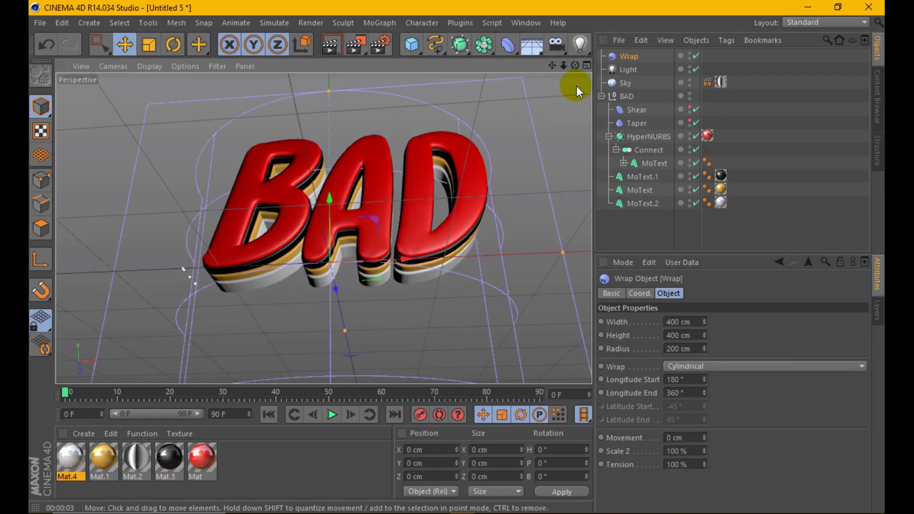
left_click_drag(624, 56, 624, 96)
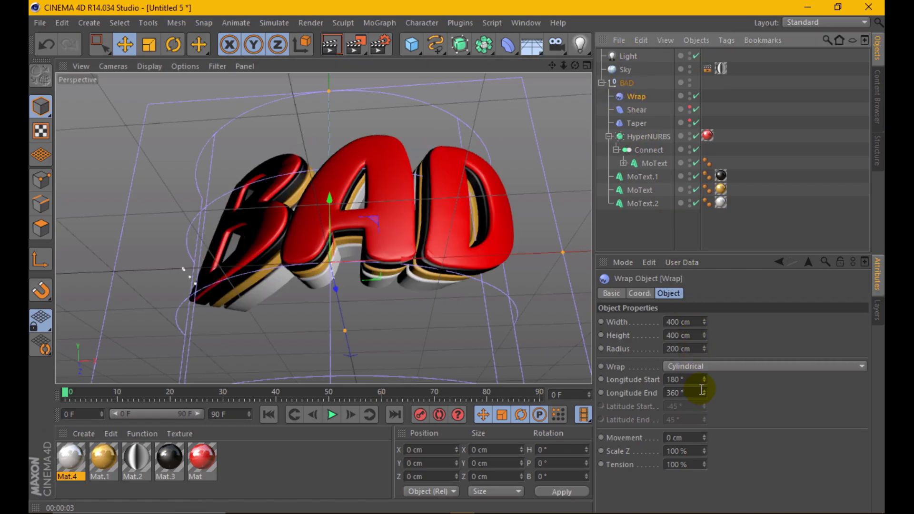
Set the wrap to 36% tension, 327 cm radius and 62 cm movement, then preview-render it.
left_click_drag(705, 322, 705, 395)
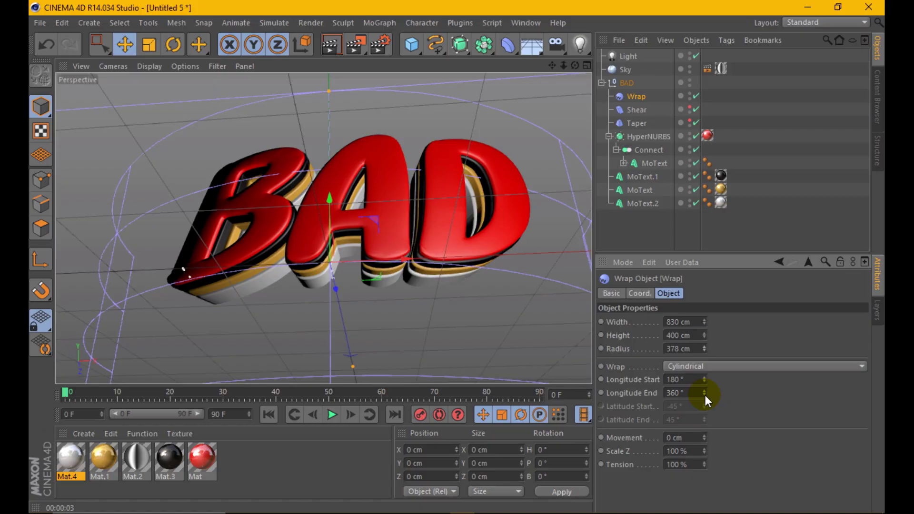
left_click_drag(705, 465, 702, 436)
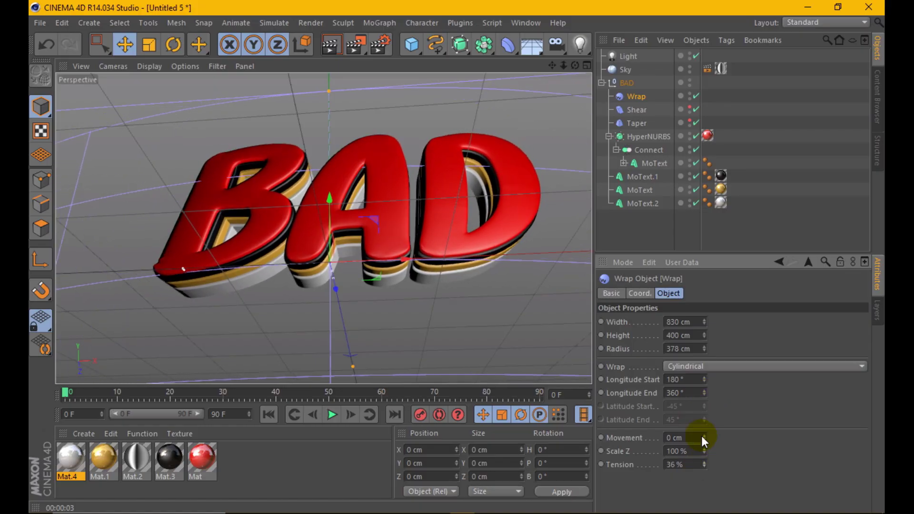
left_click_drag(705, 348, 705, 362)
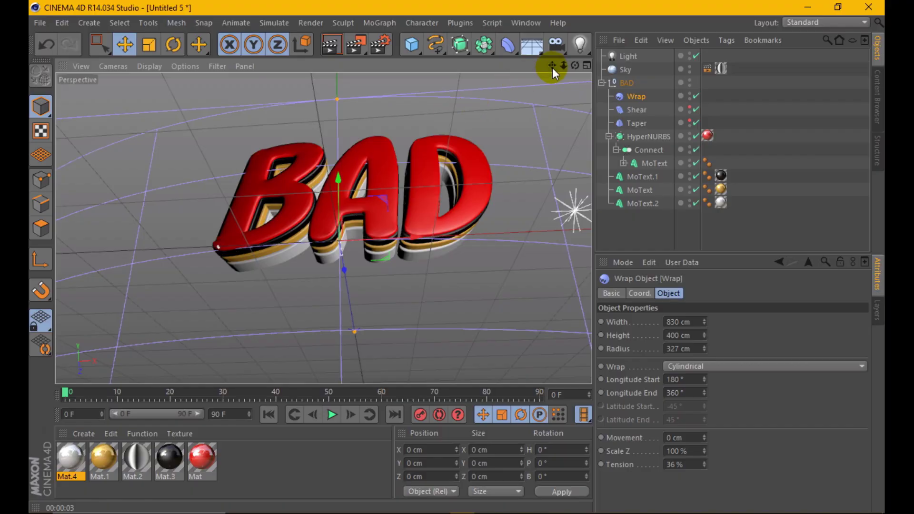
mouse_move(575, 65)
left_mouse_down()
mouse_move(538, 71)
mouse_move(577, 63)
left_mouse_up()
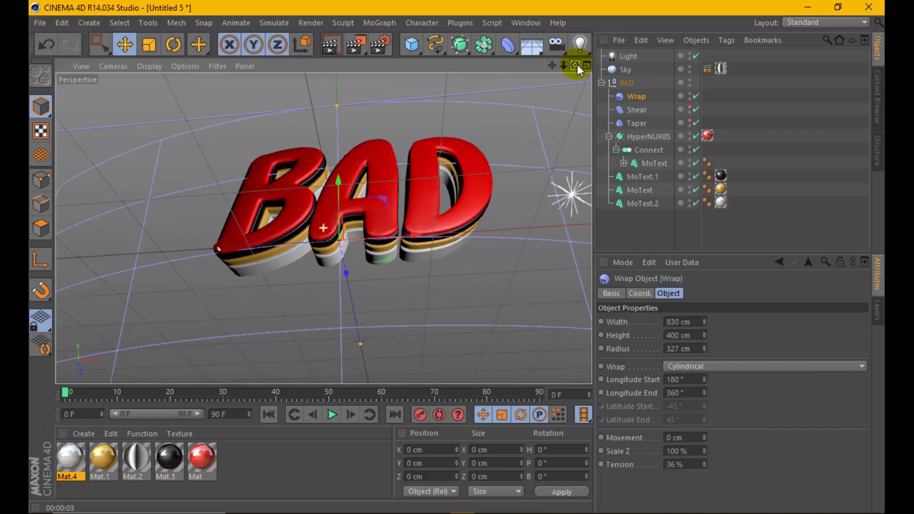
left_click_drag(704, 437, 703, 419)
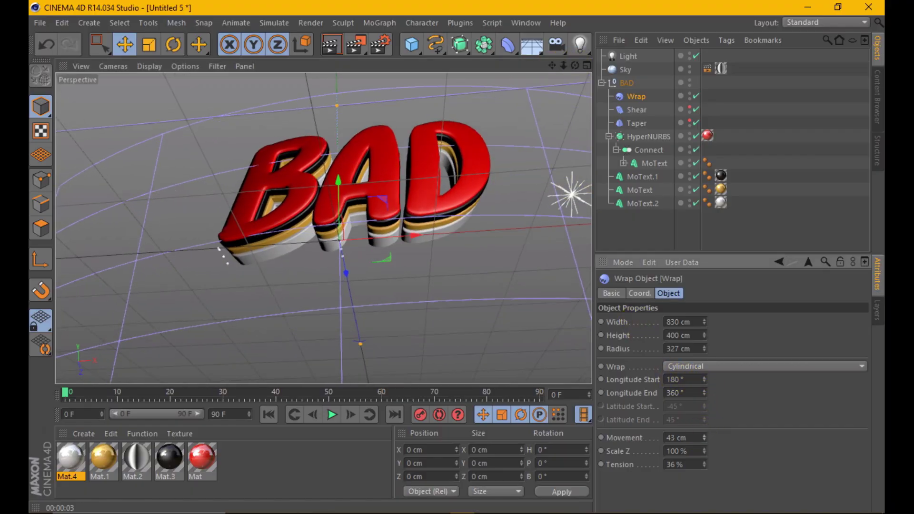
left_click_drag(578, 65, 409, 65)
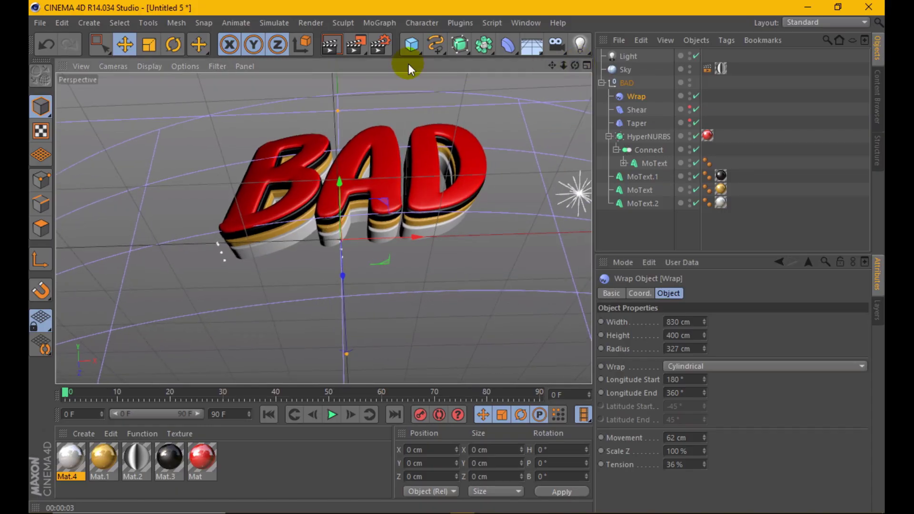
left_click(328, 44)
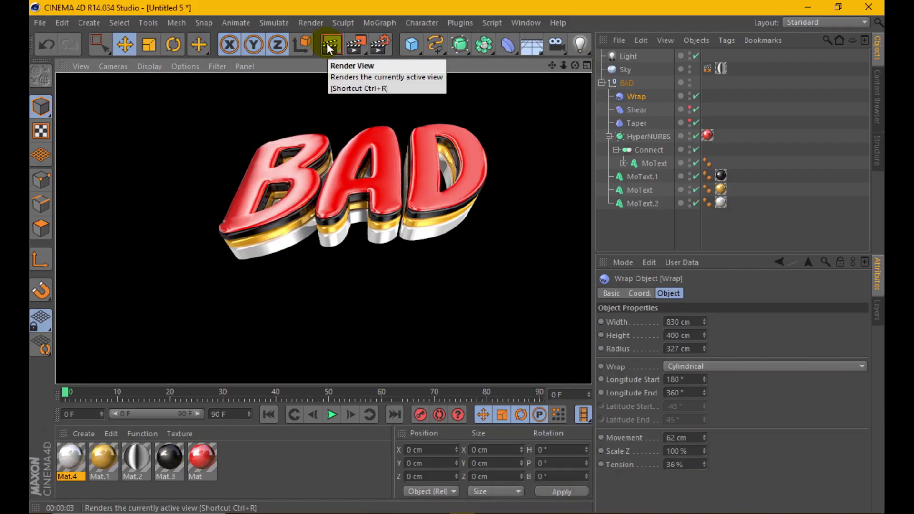
left_click(640, 203)
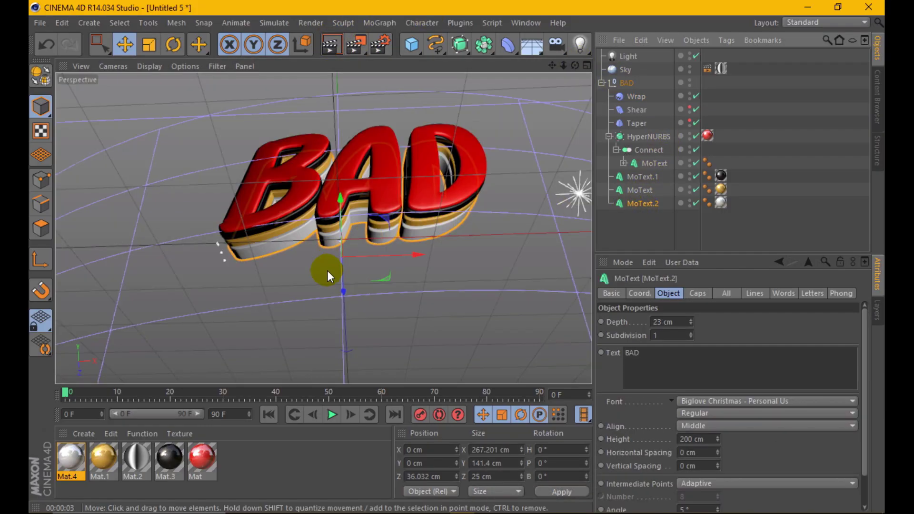
Turn off Global Illumination and render the BAD text from a new angle.
left_click(382, 43)
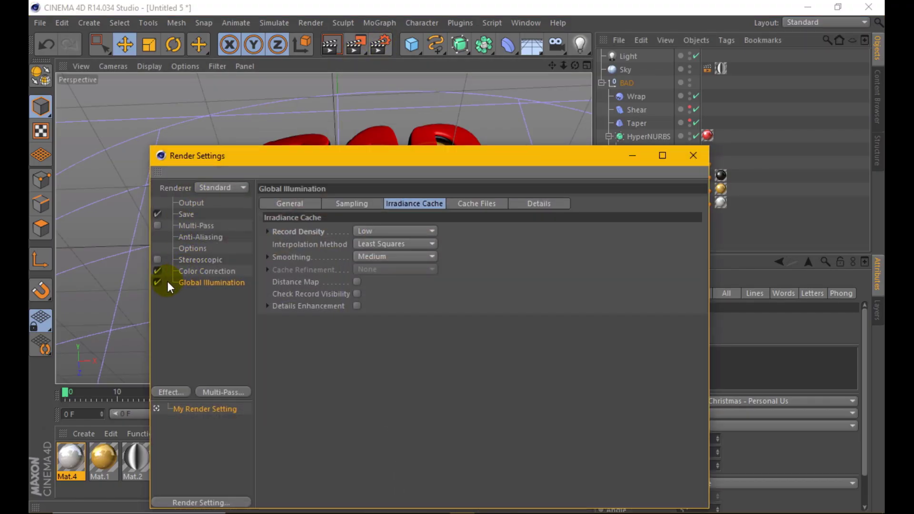
left_click(158, 282)
left_click(694, 155)
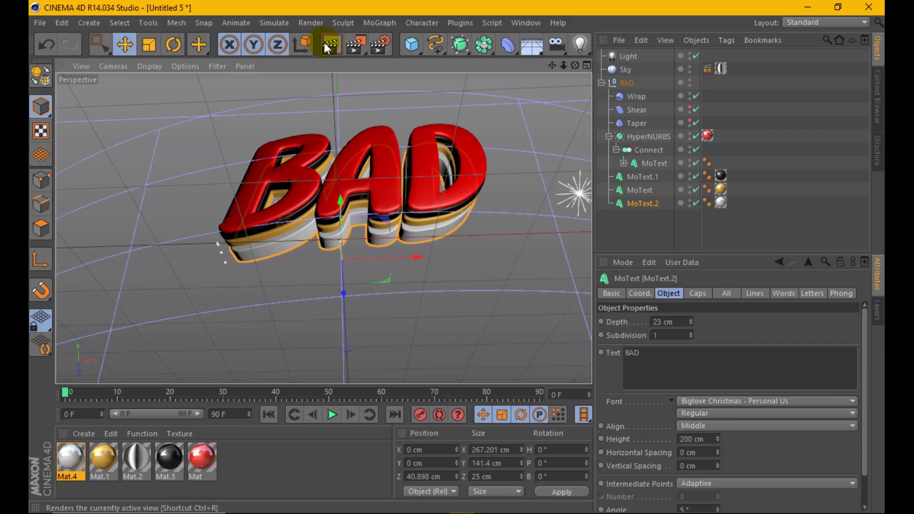
left_click(324, 42)
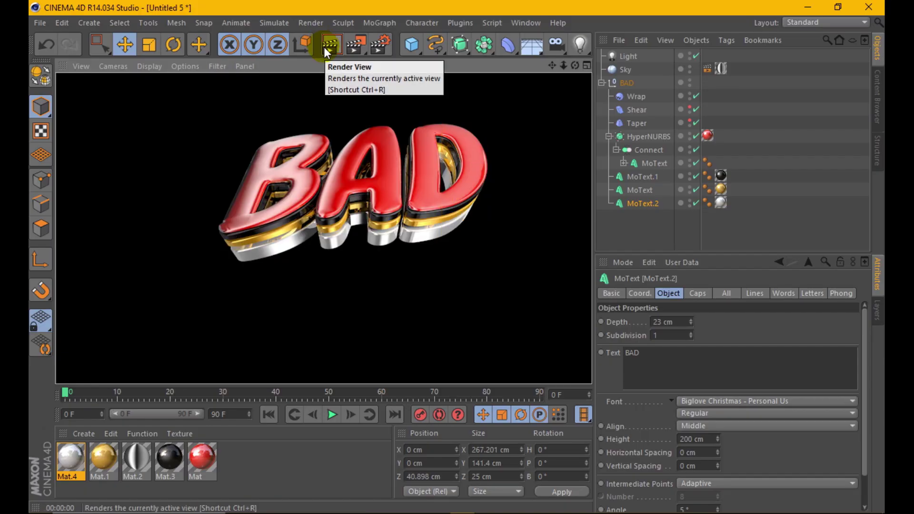
left_click(382, 133)
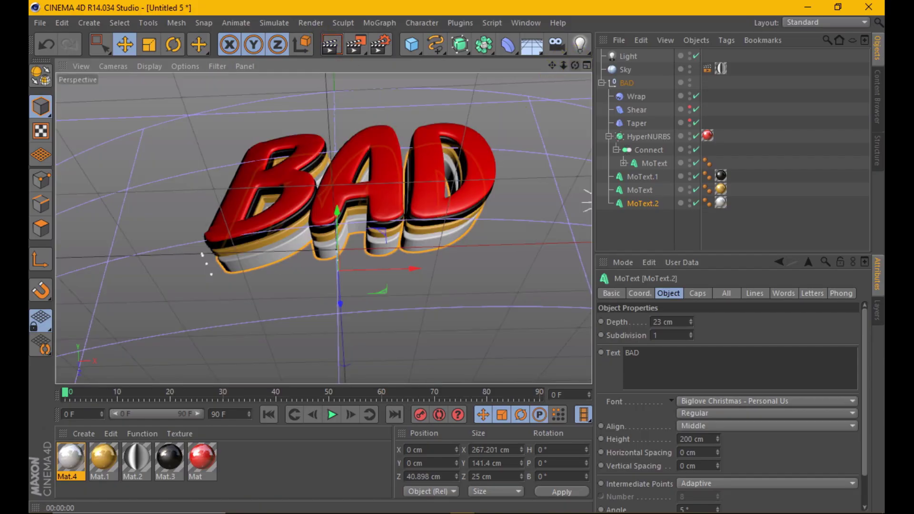
left_click_drag(362, 191, 406, 150, "alt")
left_click(332, 45)
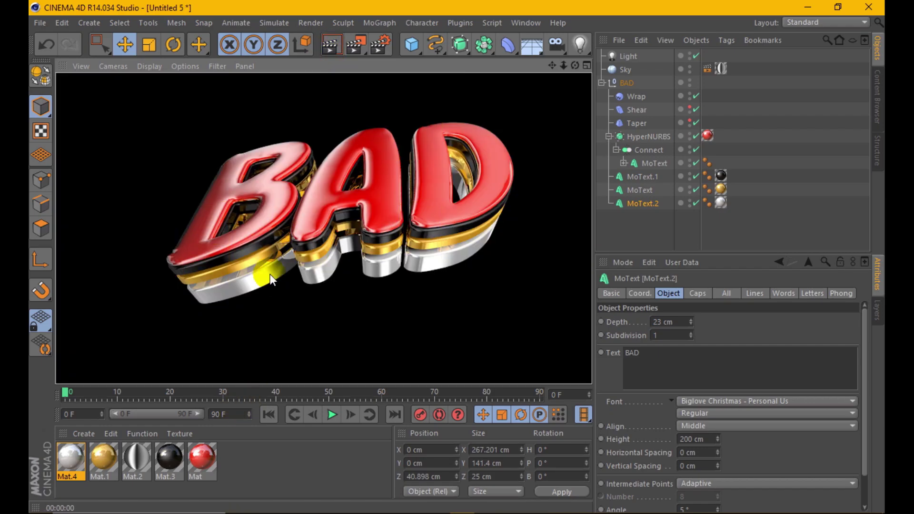
Review the Color Correction settings in Render Settings.
left_click(381, 45)
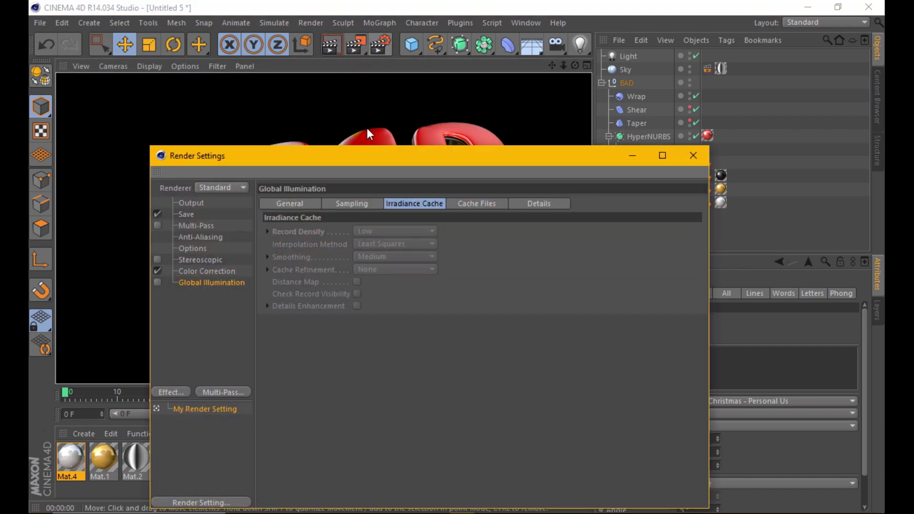
left_click(233, 271)
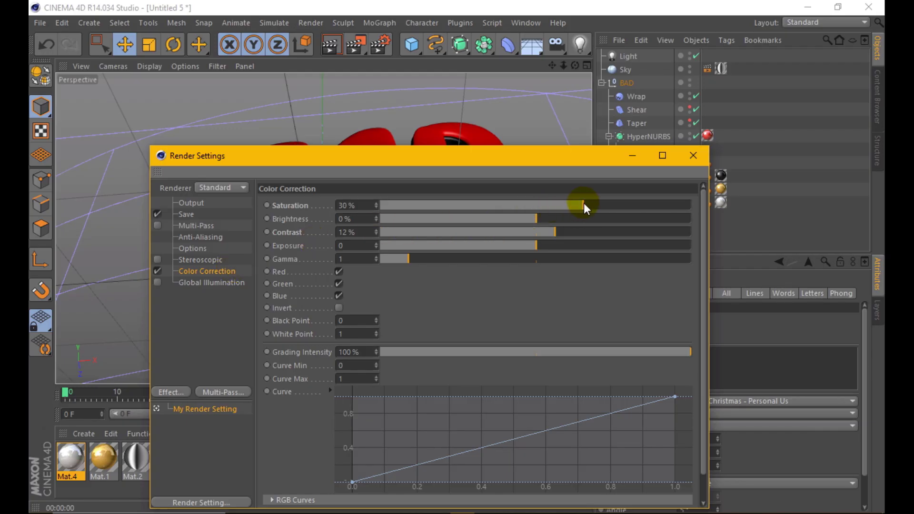
left_click(693, 155)
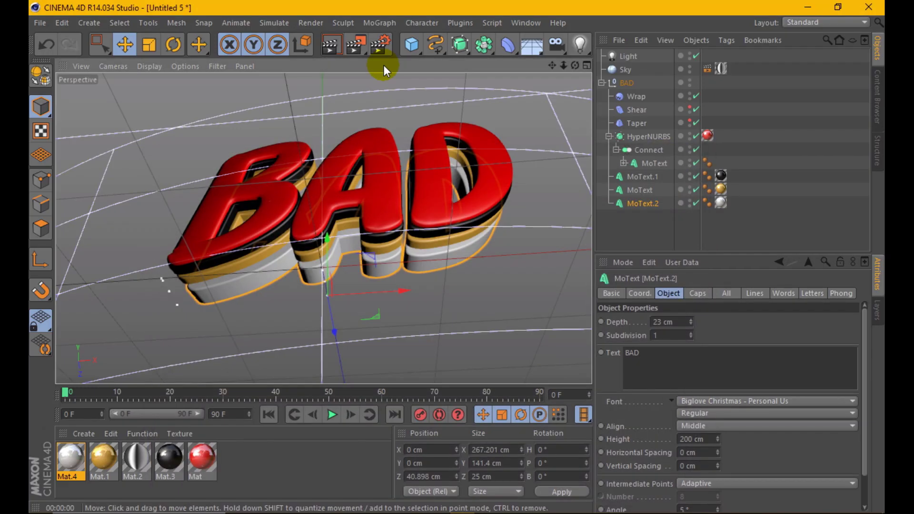
Give the red Mat's reflection a pale red colour and render to check it.
left_click(332, 44)
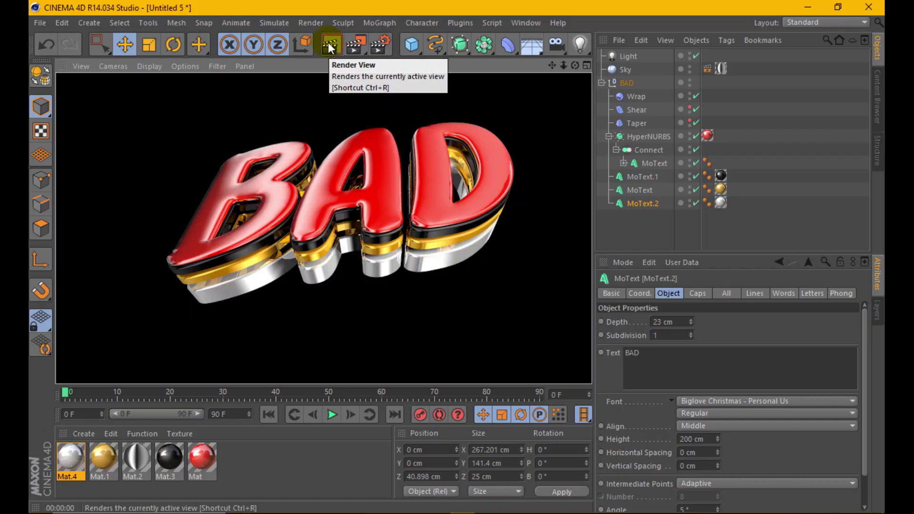
double_click(209, 461)
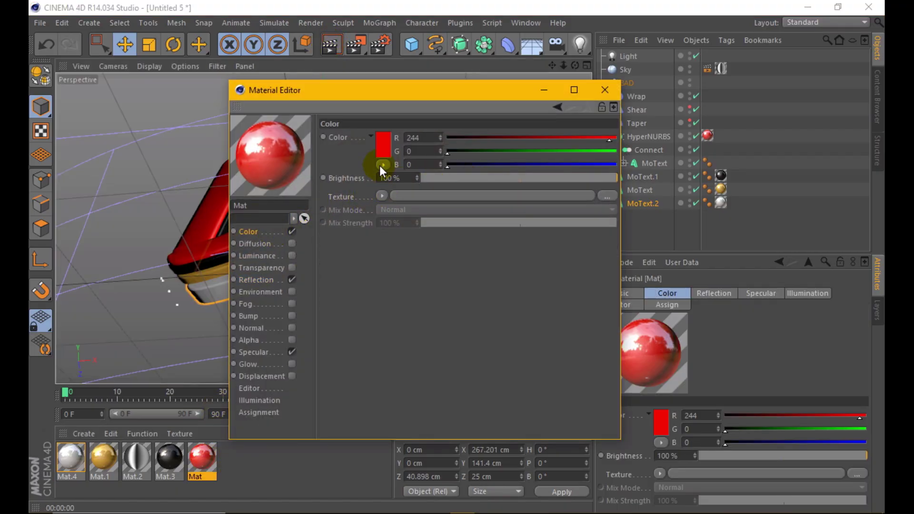
left_click(257, 280)
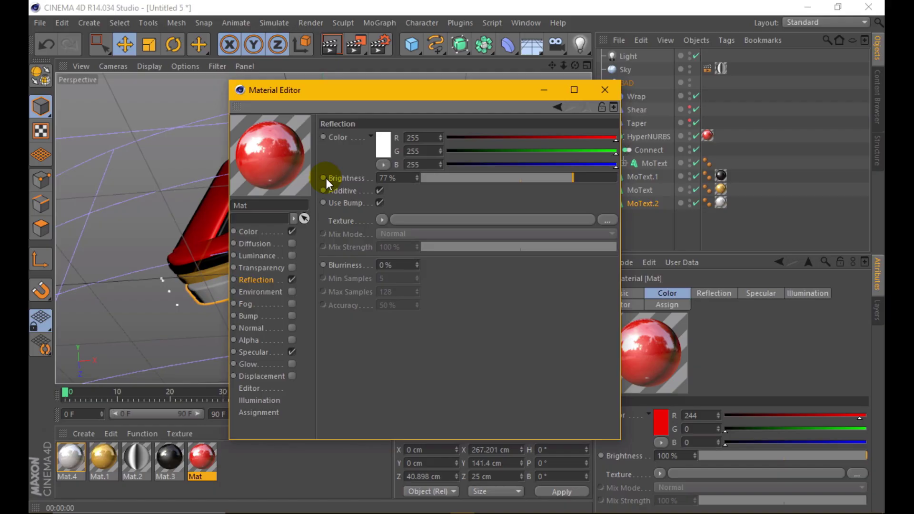
left_click(383, 146)
left_click(366, 95)
mouse_move(381, 107)
left_mouse_down()
mouse_move(397, 101)
mouse_move(336, 110)
left_mouse_up()
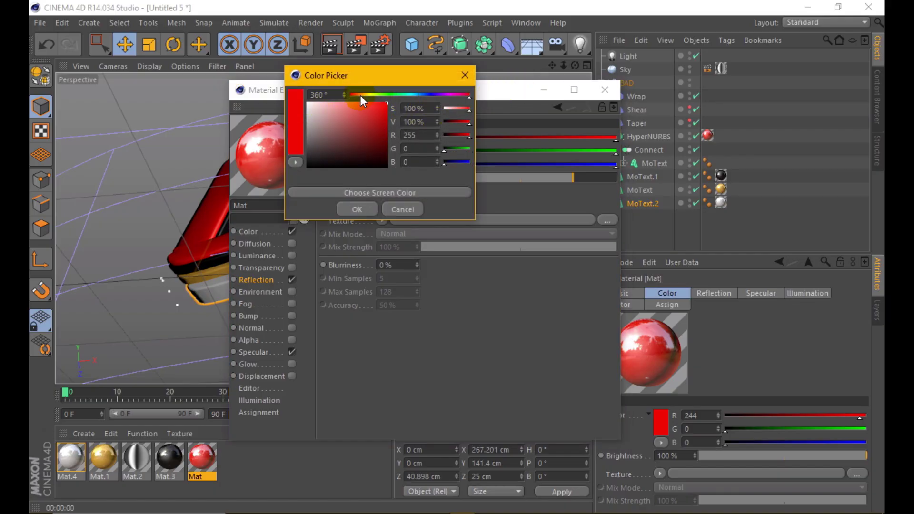
left_click(359, 101)
left_click(359, 210)
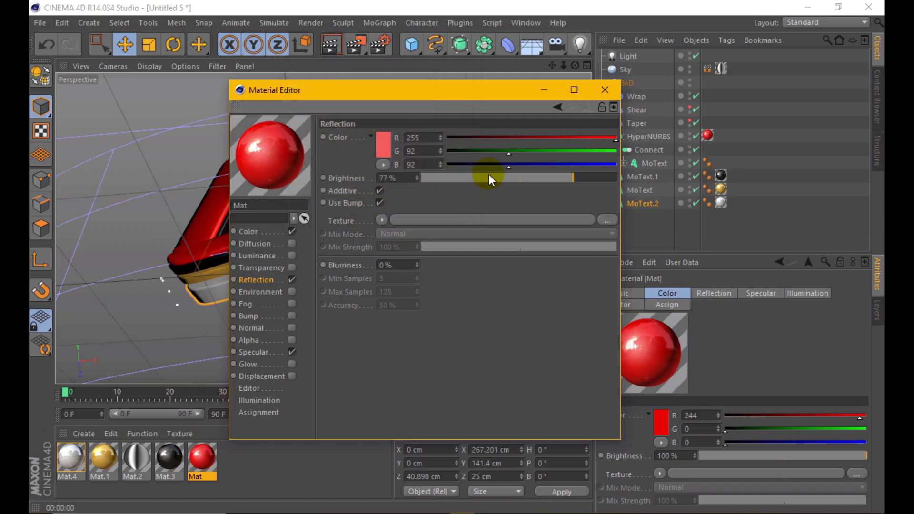
left_click(603, 92)
left_click(328, 41)
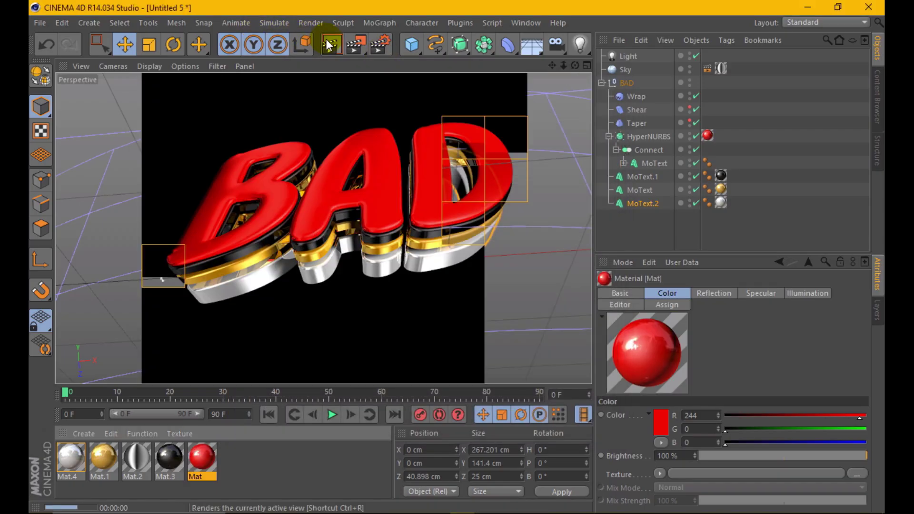
Darken the Mat base colour to 195 red, lighten and brighten its reflection, and render.
double_click(198, 453)
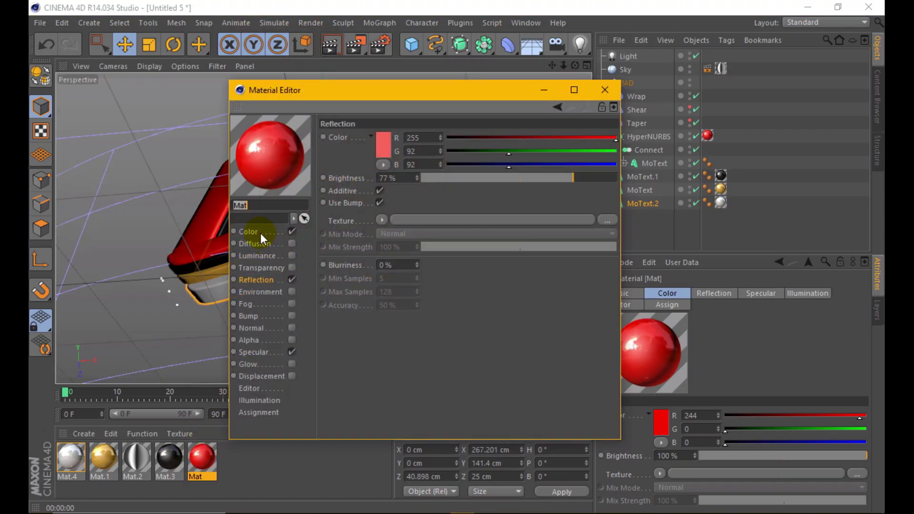
left_click(378, 148)
left_click_drag(388, 128, 398, 115)
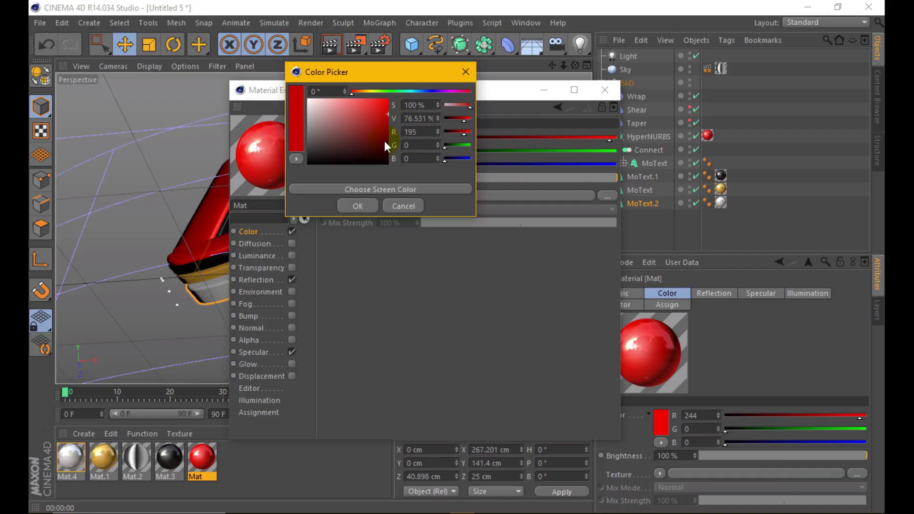
left_click(361, 201)
left_click(267, 269)
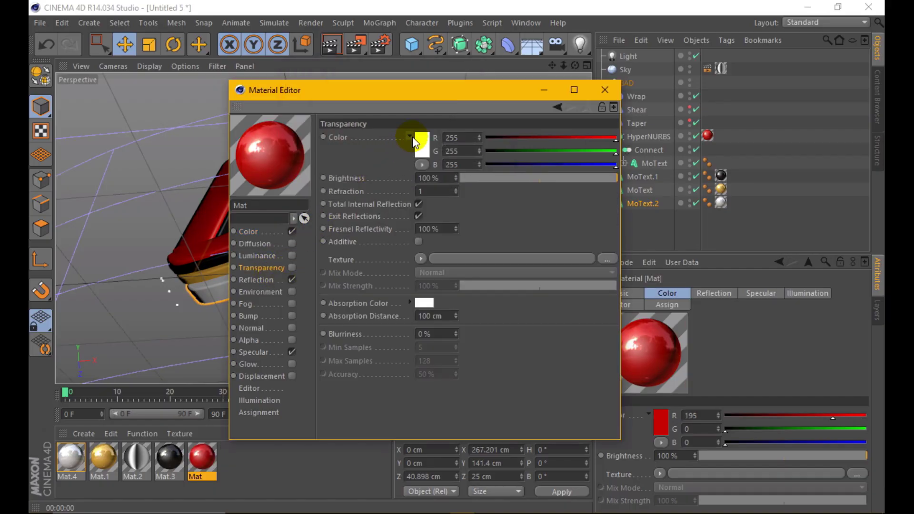
left_click(260, 280)
left_click(381, 143)
mouse_move(354, 124)
left_mouse_down()
mouse_move(336, 104)
mouse_move(349, 104)
left_mouse_up()
left_click(358, 210)
left_click_drag(573, 178, 606, 174)
left_click(605, 90)
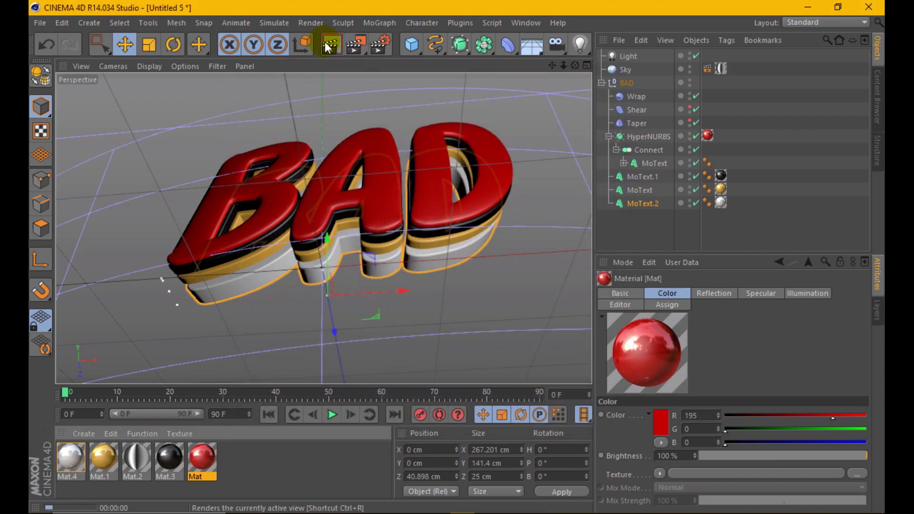
left_click(332, 44)
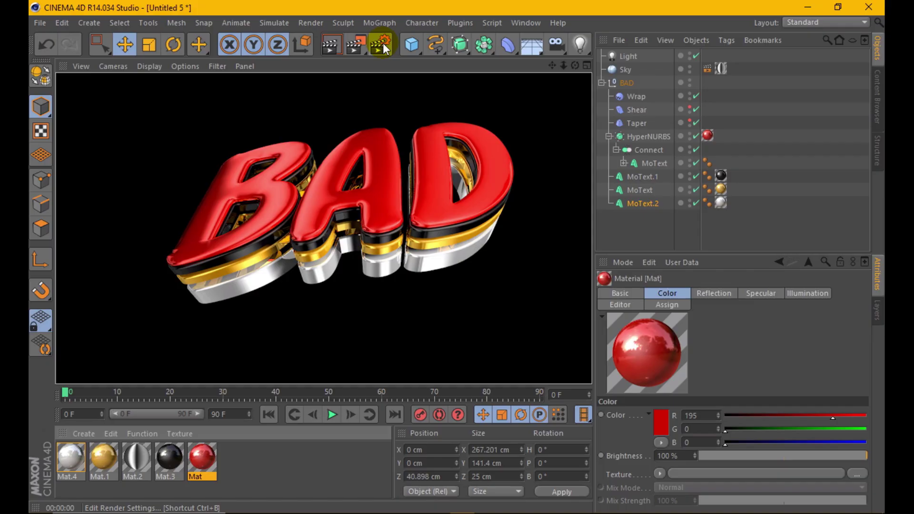
Set the Mat reflection colour to 255/166/166 and render the final look.
double_click(200, 459)
left_click(384, 145)
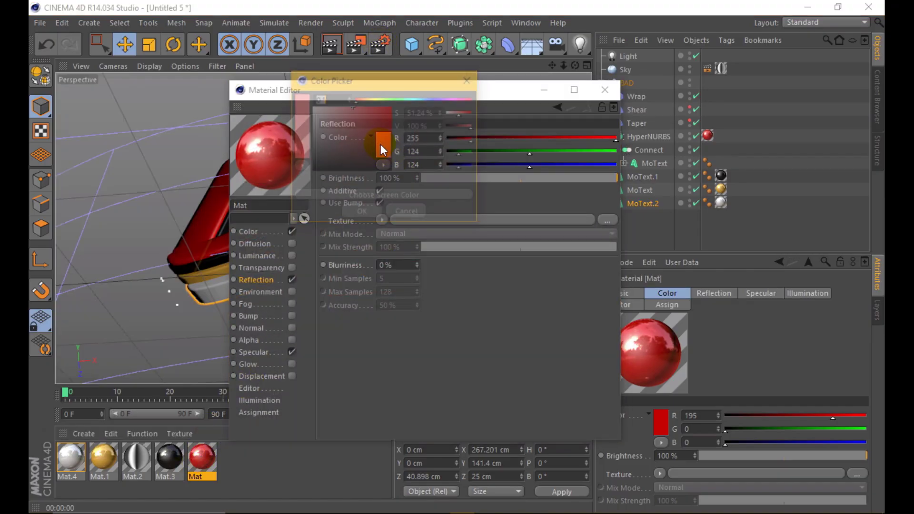
left_click_drag(340, 111, 339, 105)
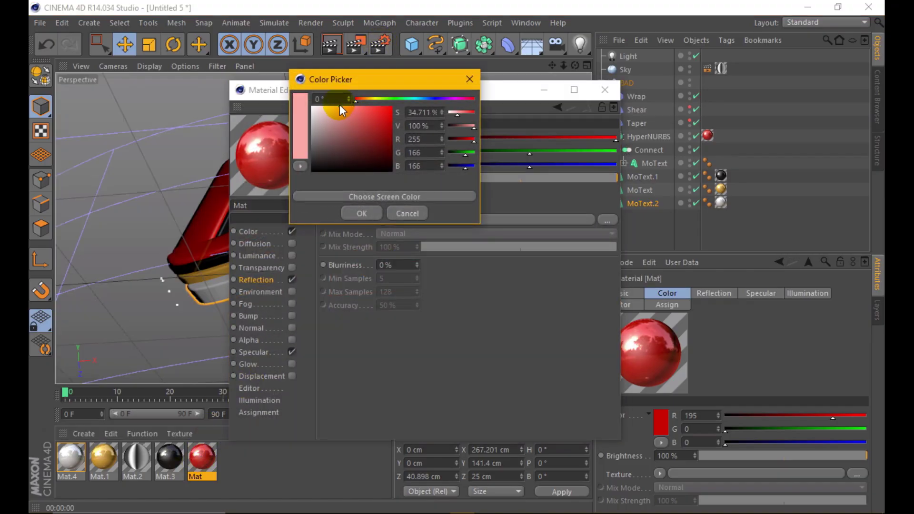
left_click(353, 210)
left_click(601, 90)
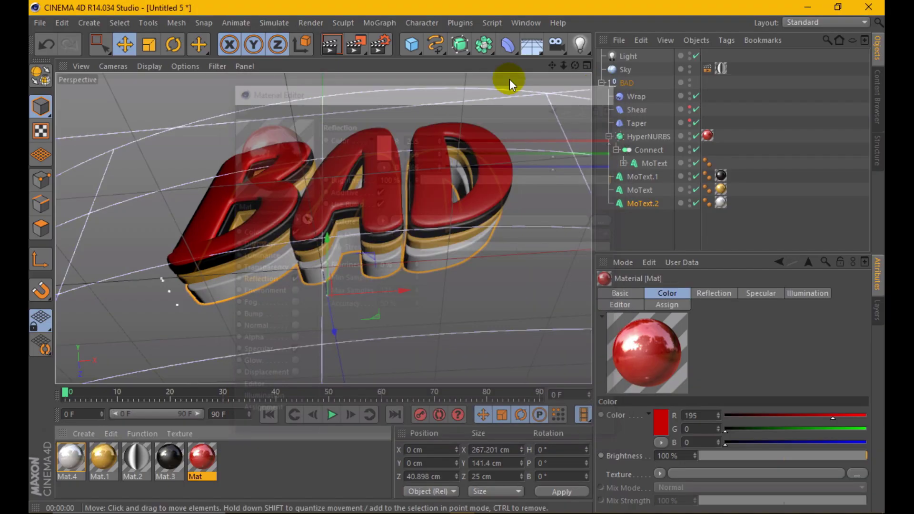
left_click(338, 47)
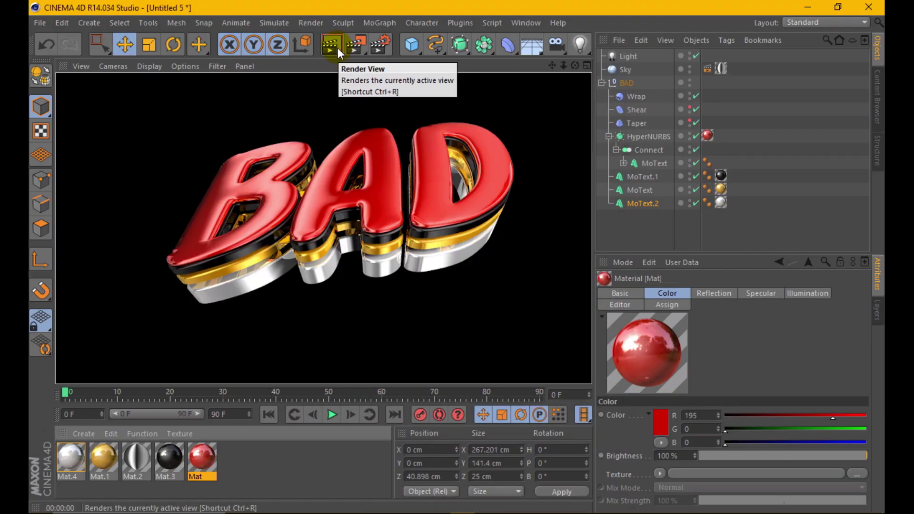
Switch the red Mat's specular mode to Metal and render.
double_click(202, 458)
left_click(253, 353)
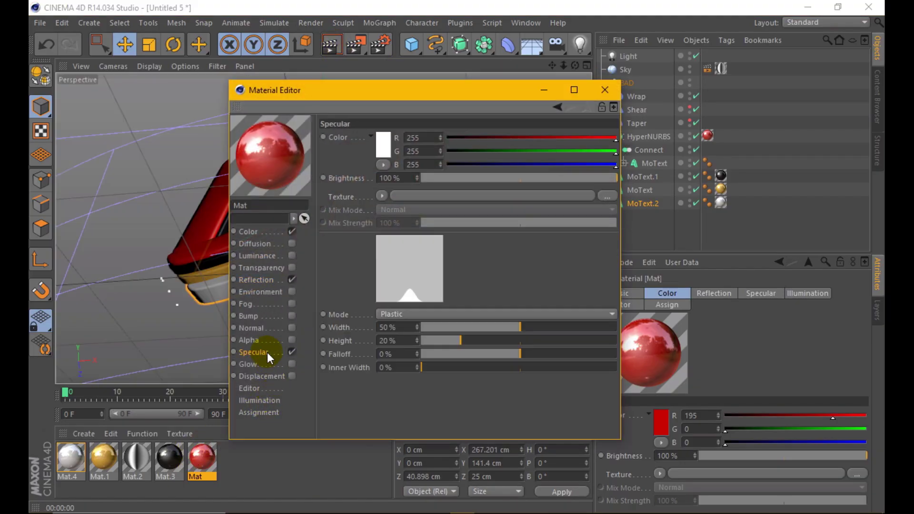
left_click(396, 314)
left_click(393, 341)
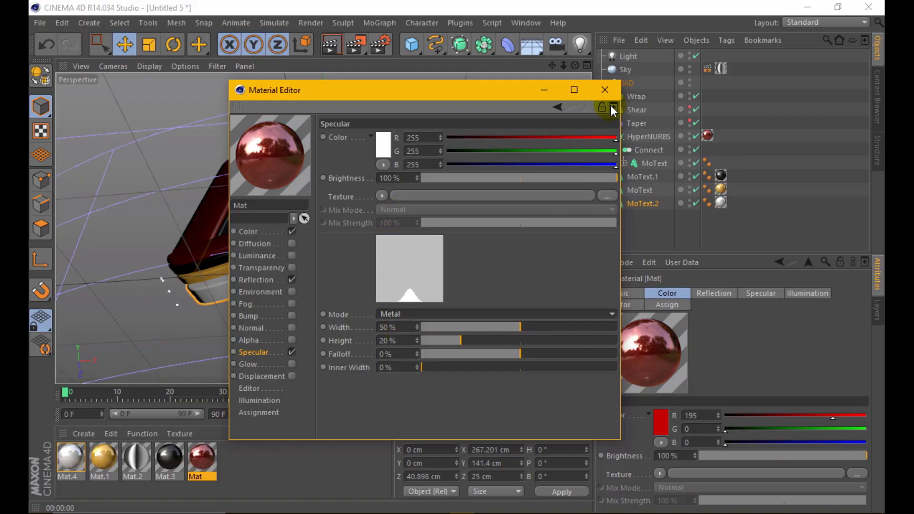
left_click(605, 89)
left_click(331, 45)
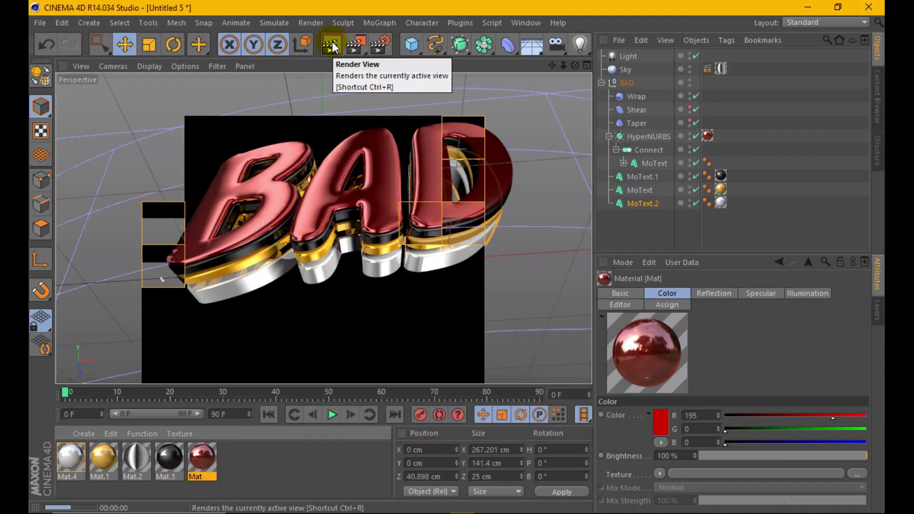
Give the Mat a pinkish 255/105/105 reflection colour and render.
double_click(208, 455)
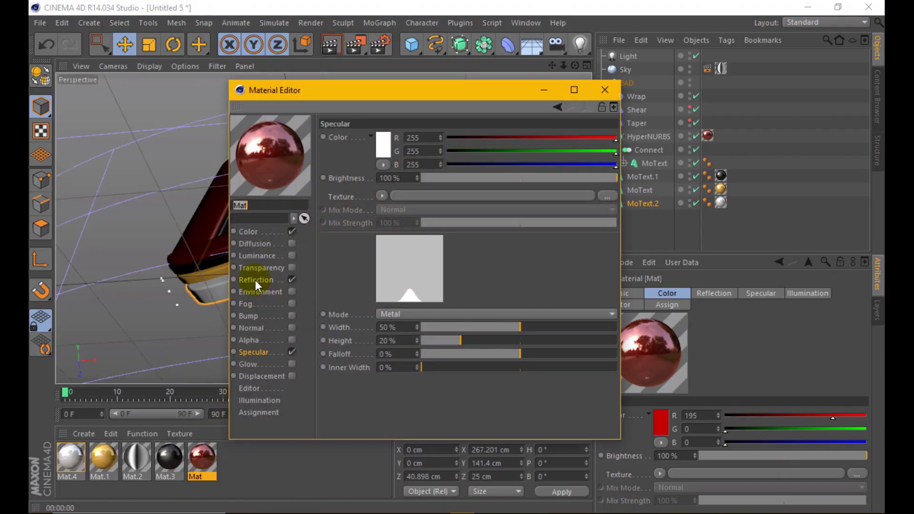
left_click(256, 281)
left_click(381, 141)
left_click_drag(377, 141, 350, 104)
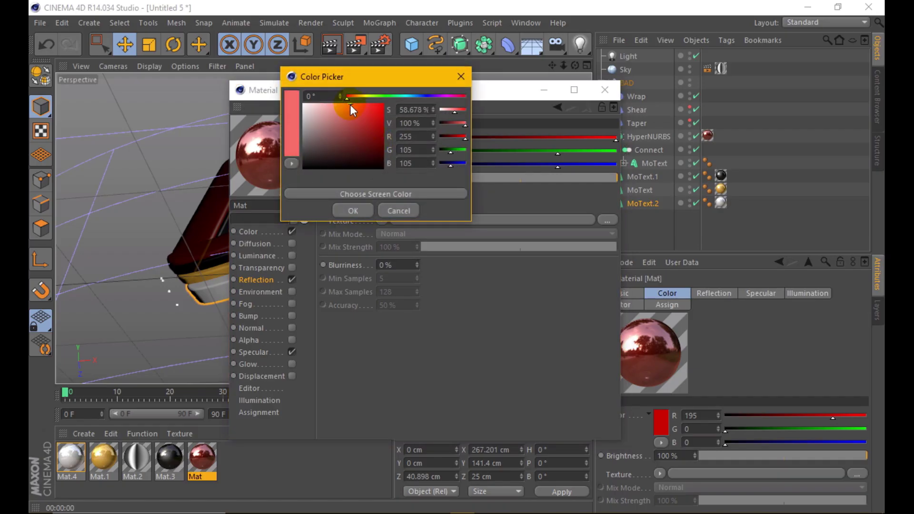
left_click(358, 210)
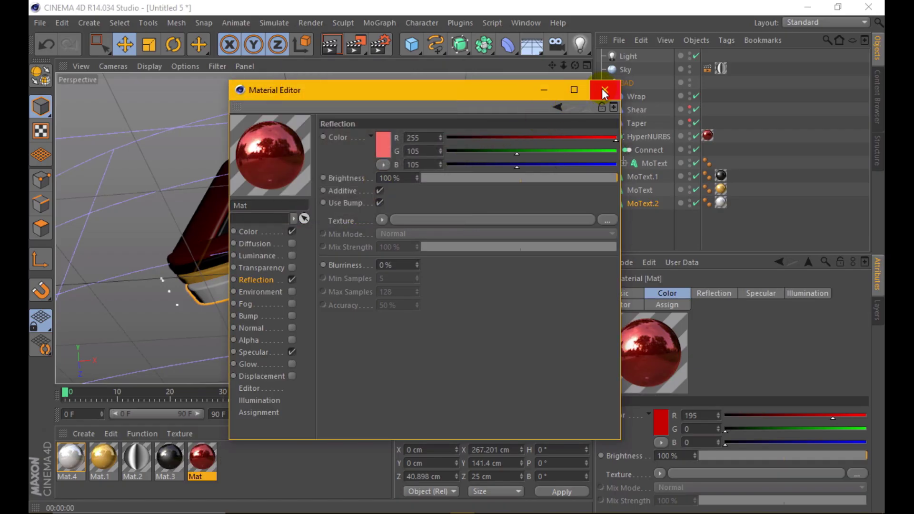
left_click(604, 89)
left_click(332, 44)
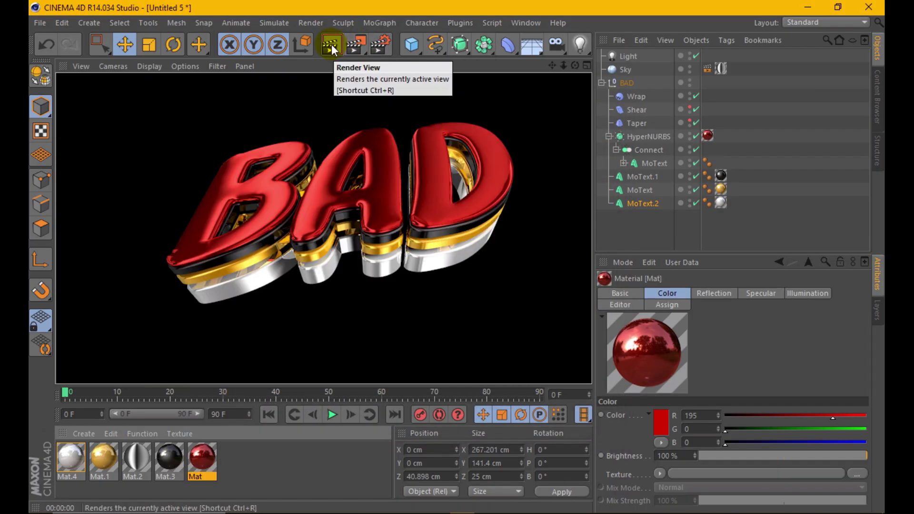
Set the Mat colour to pure red 255/0/0, turn off Additive reflection, and render.
double_click(202, 457)
left_click(250, 232)
left_click(377, 145)
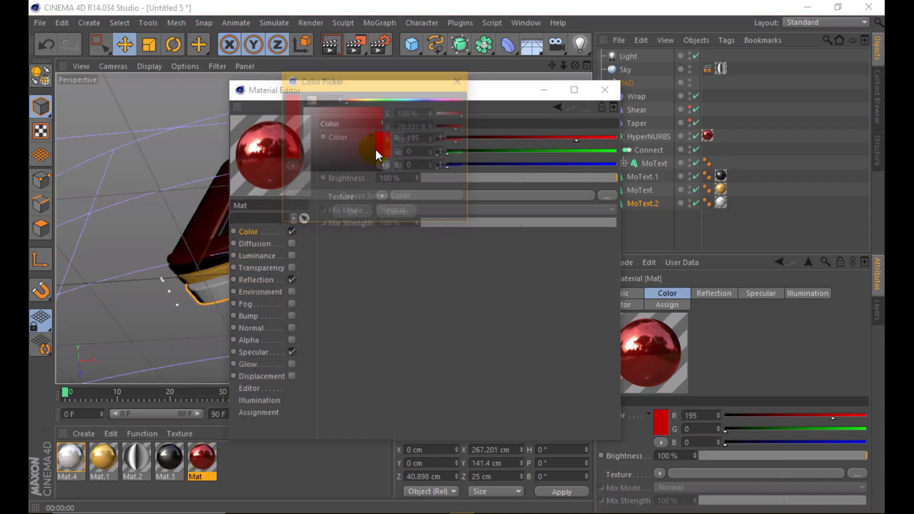
left_click_drag(379, 146, 382, 106)
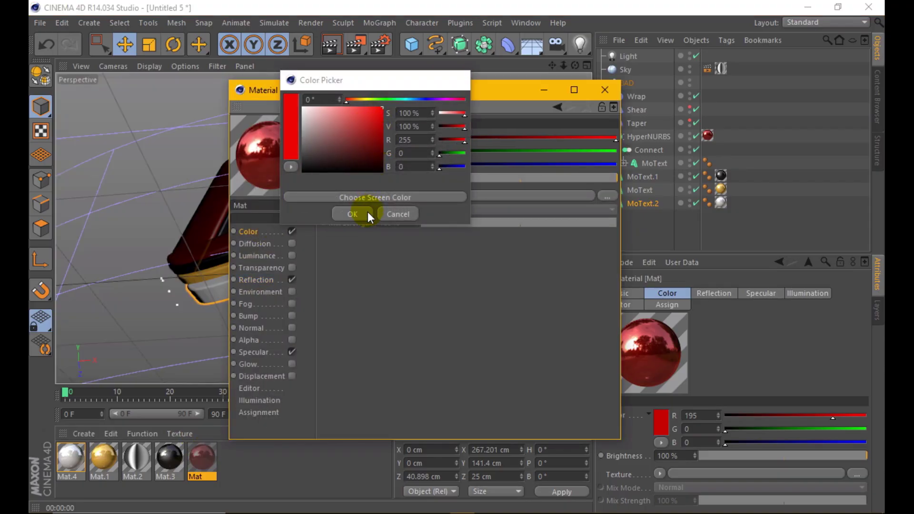
left_click(368, 212)
left_click(256, 280)
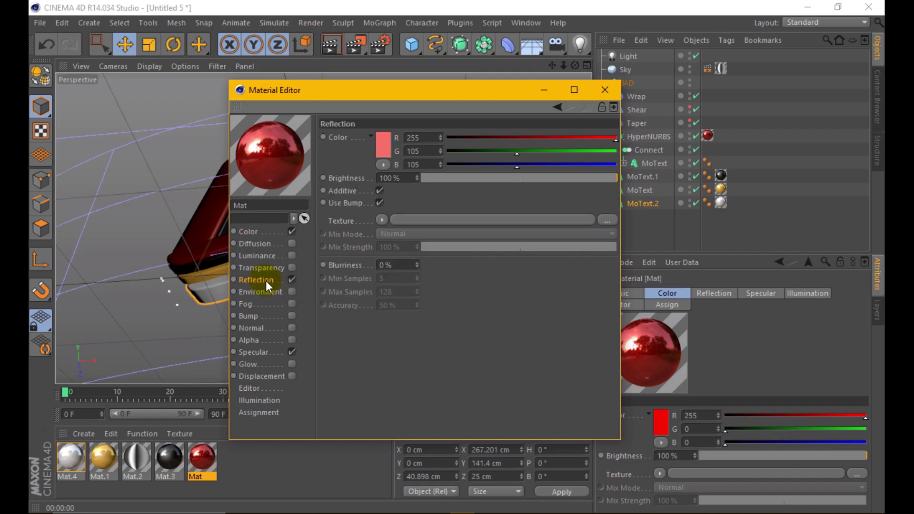
left_click(379, 191)
left_click(605, 89)
left_click(328, 43)
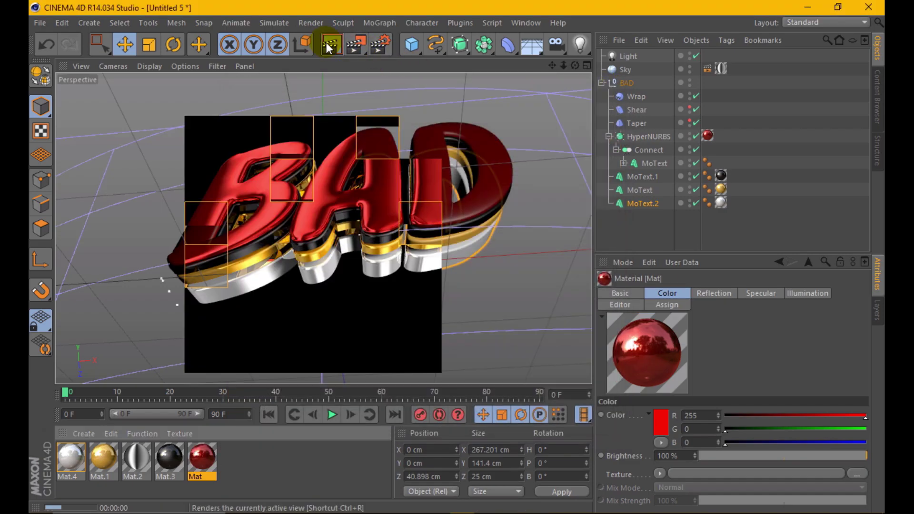
left_click(389, 254)
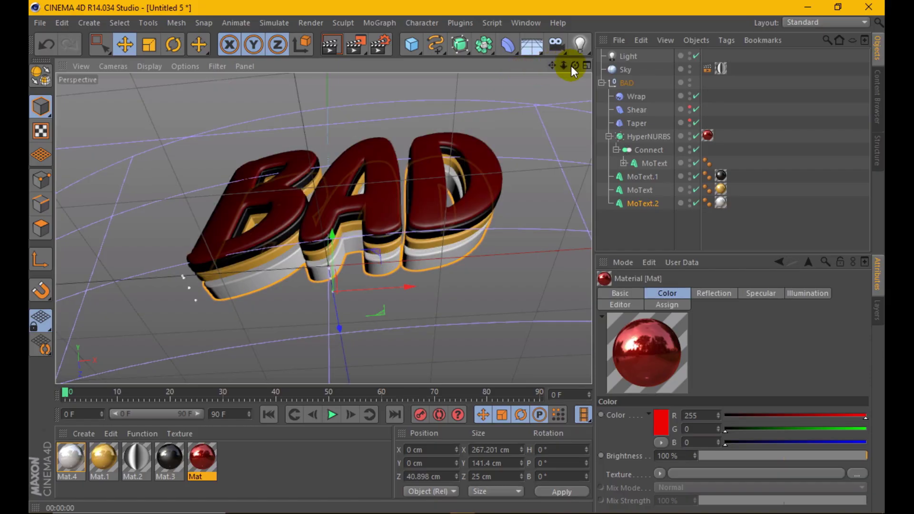
left_click_drag(571, 66, 548, 77)
Darken the red Mat's colour to R 210.
left_click(327, 46)
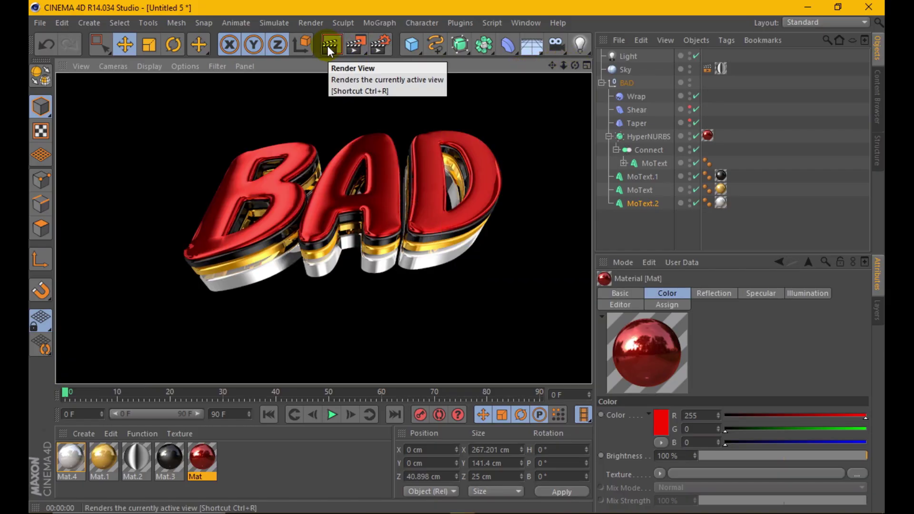
double_click(207, 447)
left_click(376, 148)
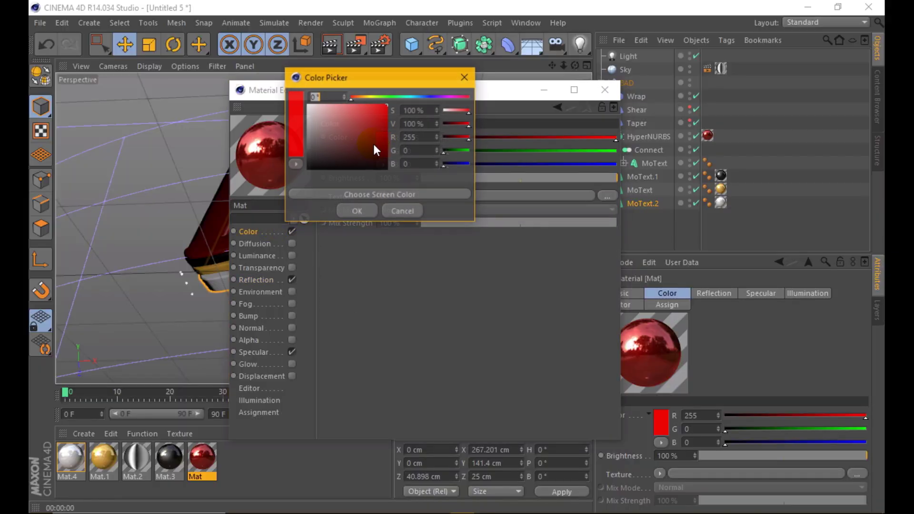
left_click_drag(382, 115, 399, 115)
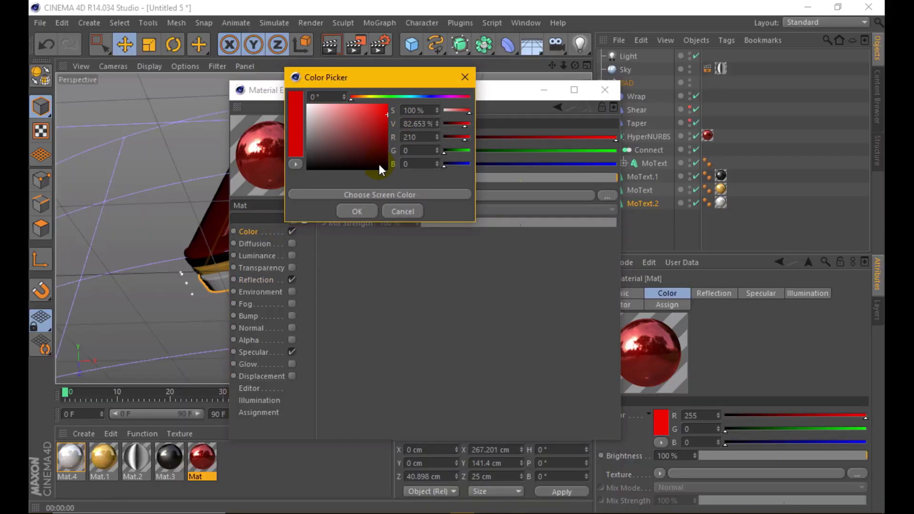
left_click(358, 211)
Set the Mat's specular mode to Colored and render.
left_click(282, 281)
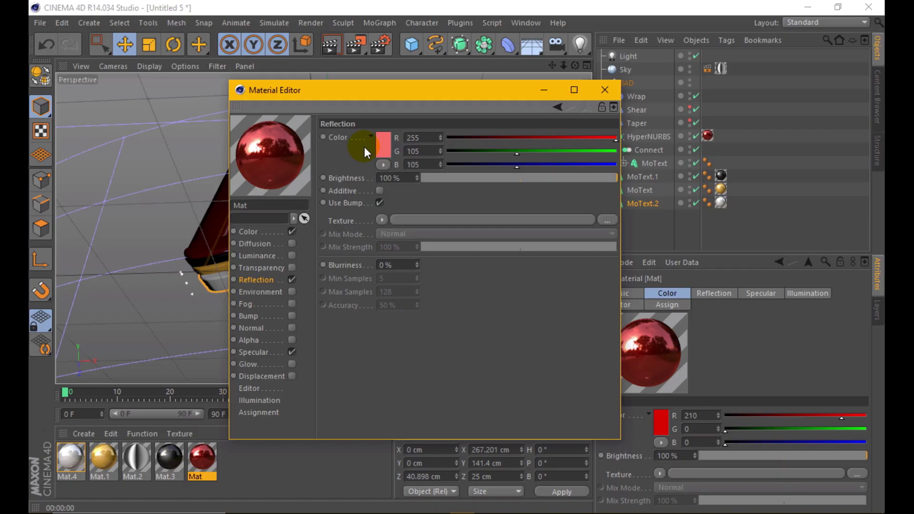
left_click(281, 352)
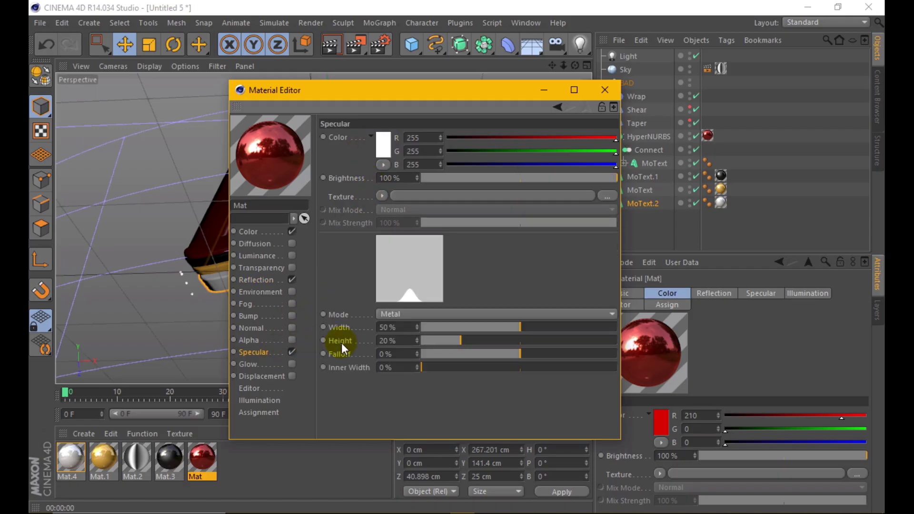
left_click(409, 315)
left_click(408, 341)
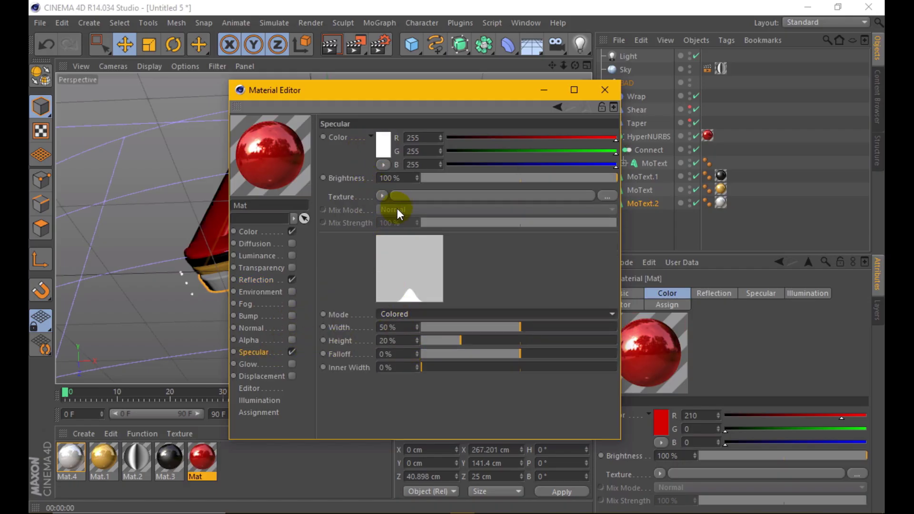
left_click(605, 90)
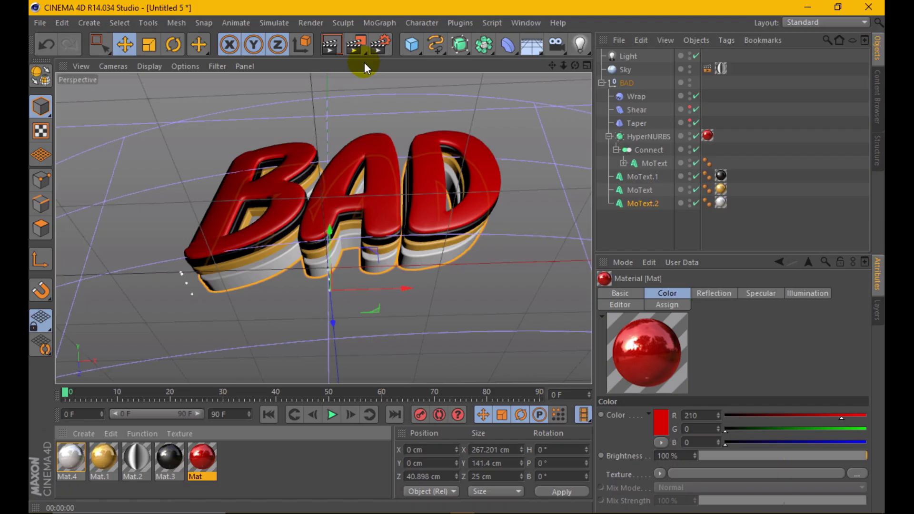
left_click(332, 44)
Orbit around the BAD text and re-render it from two new angles.
left_click_drag(327, 170, 346, 240, "alt")
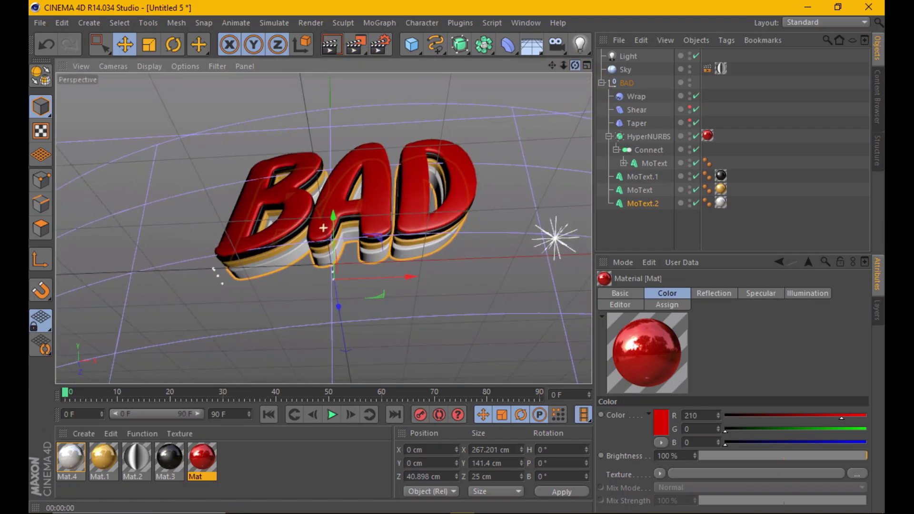
left_click(331, 44)
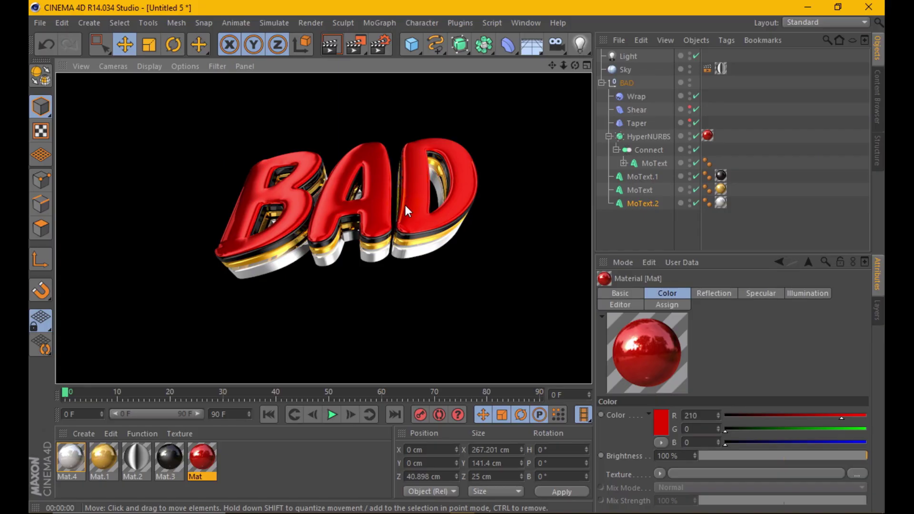
mouse_move(405, 205)
left_mouse_down("alt")
mouse_move(570, 78)
mouse_move(572, 64)
left_mouse_up("alt")
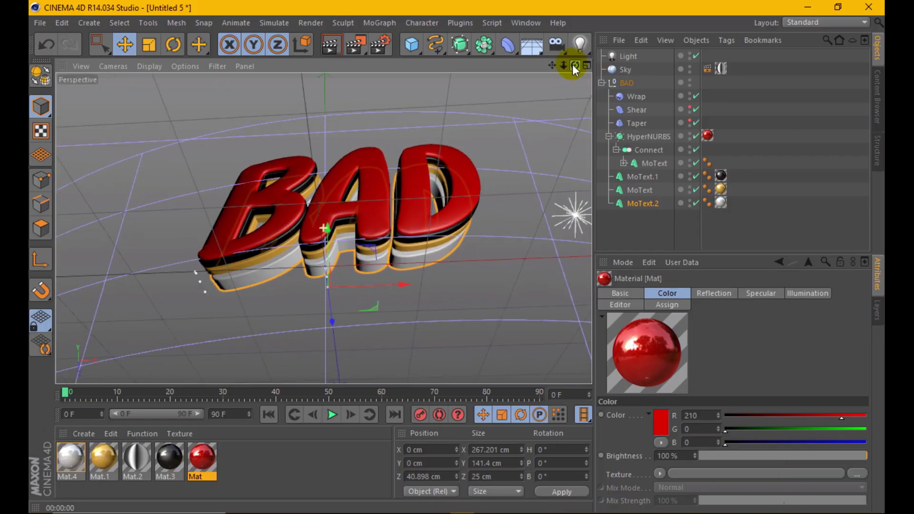
left_click(322, 43)
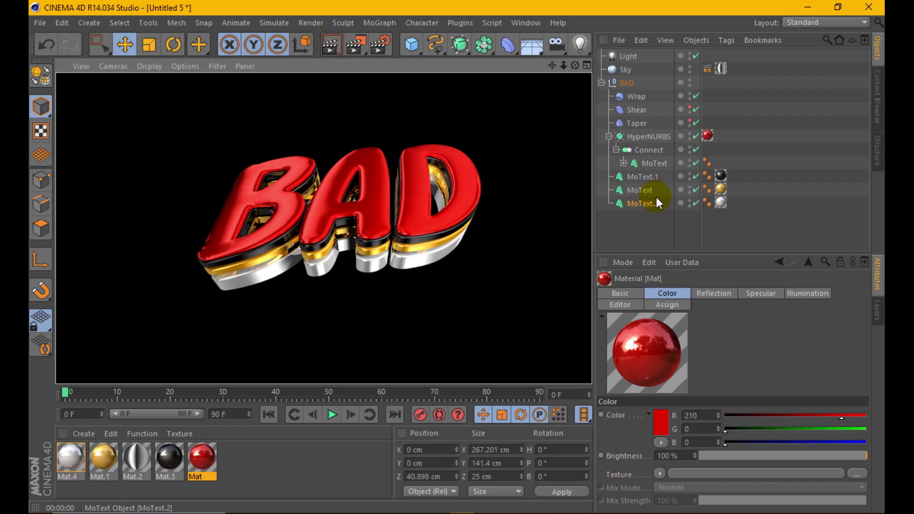
Move the light right to X 298 cm and forward along Z in the four-view layout.
left_click(623, 69)
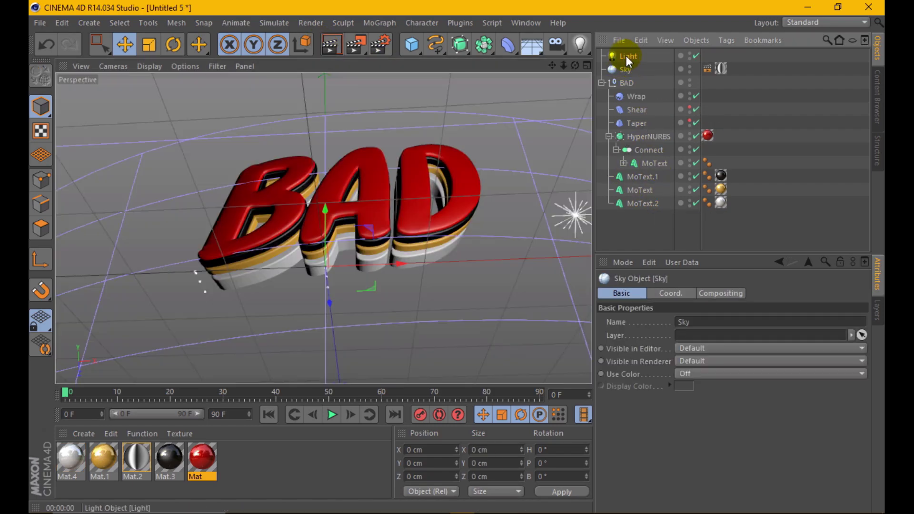
left_click(627, 56)
left_click(587, 65)
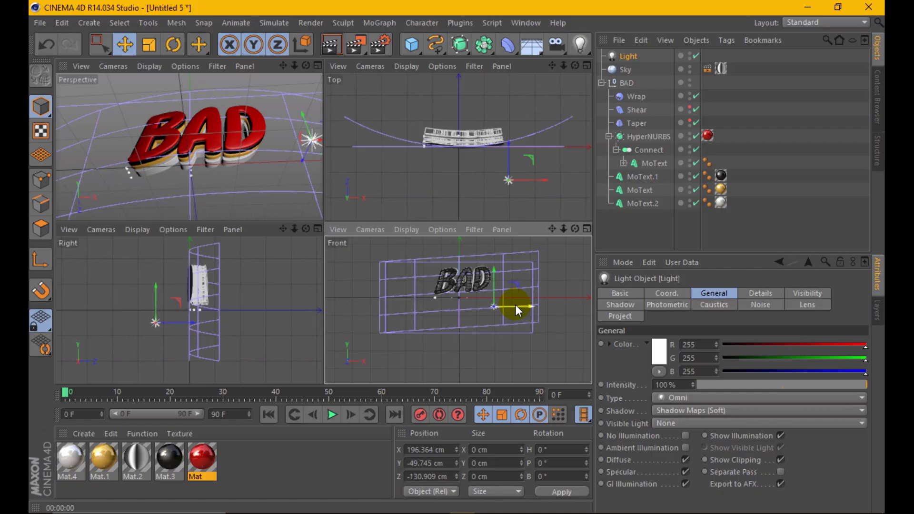
mouse_move(515, 304)
left_mouse_down()
mouse_move(533, 304)
mouse_move(515, 273)
left_mouse_up()
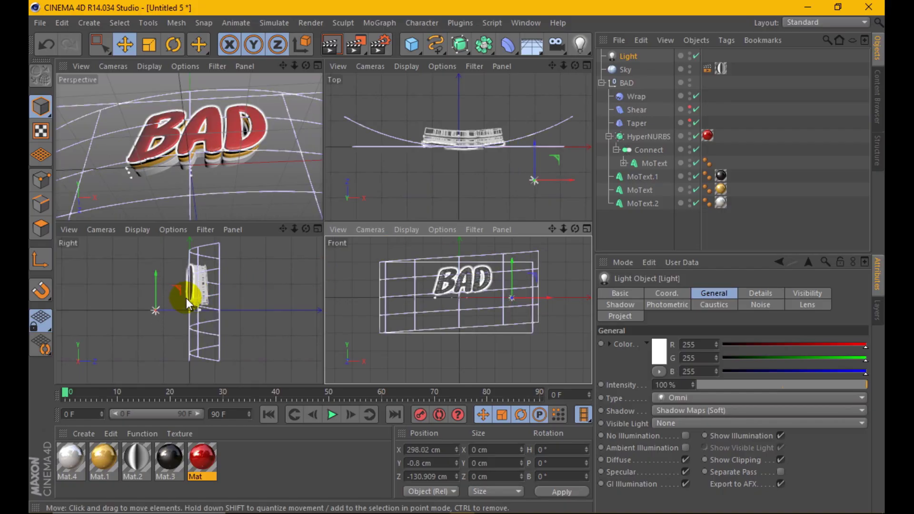
left_click_drag(182, 310, 187, 310)
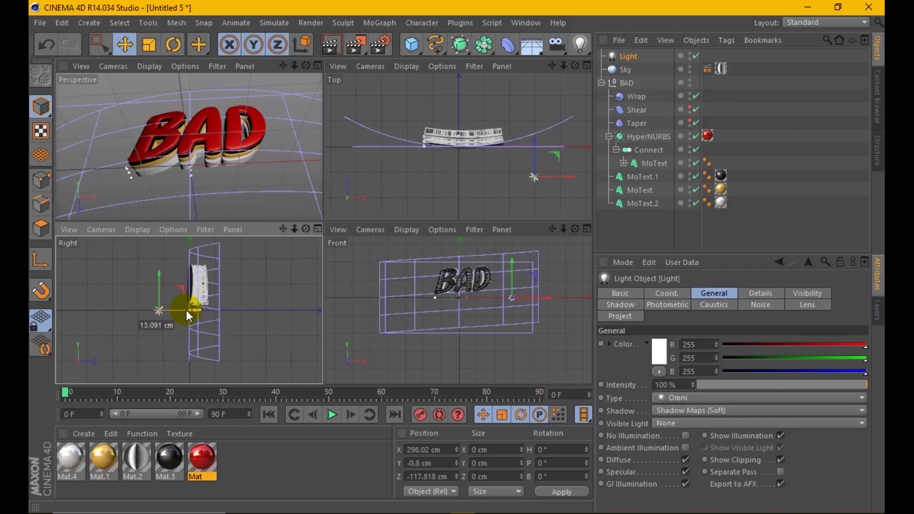
Render the full-size perspective view, then select all four MoText text layers.
left_click(320, 65)
left_click(322, 51)
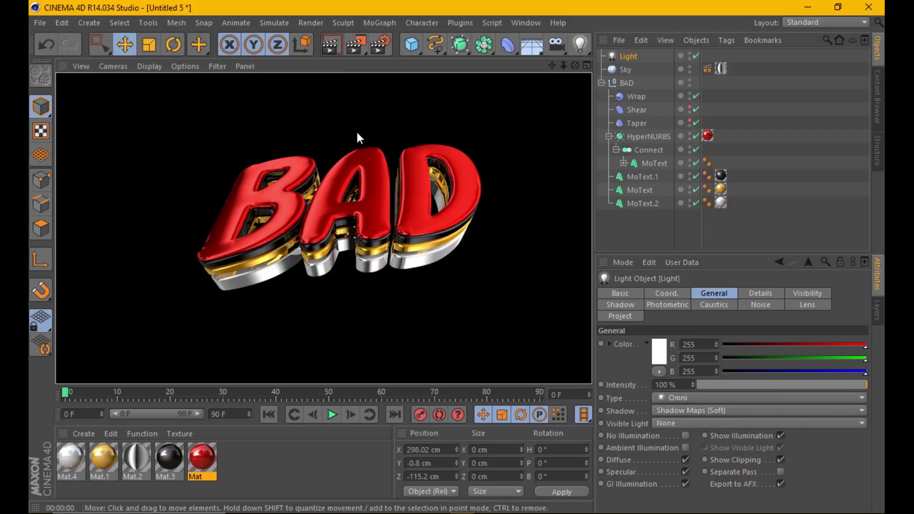
left_click(364, 213)
left_click_drag(636, 164, 634, 233)
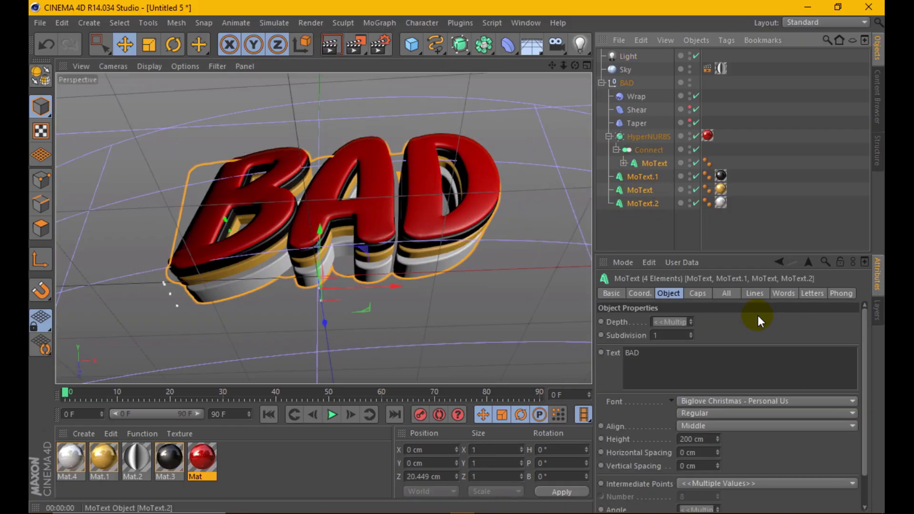
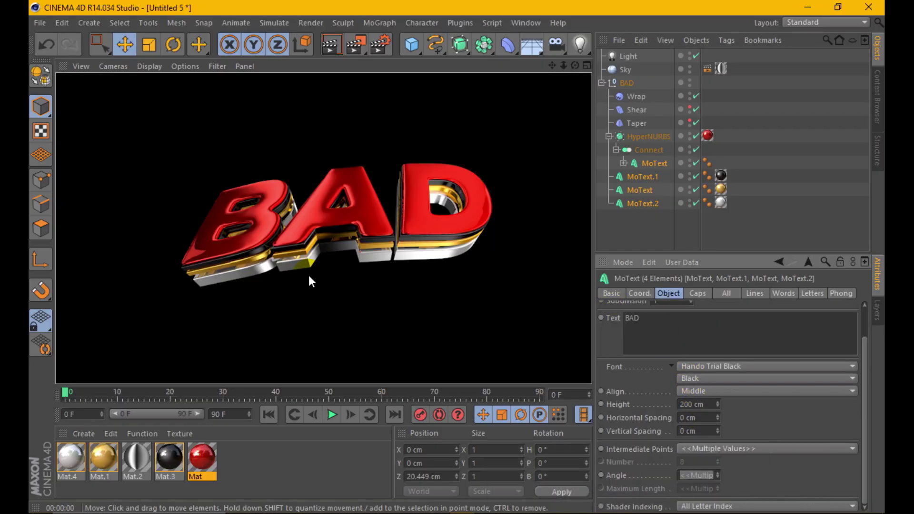
Raise the gold MoText's depth to 16 cm and shift the gold and silver layers along Z.
left_click(291, 285)
left_click(640, 190)
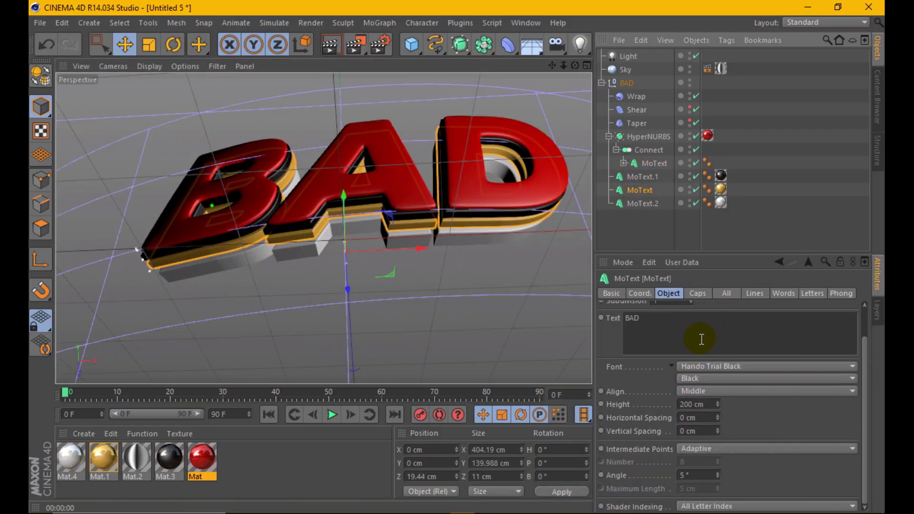
scroll(871, 298, "up", 2)
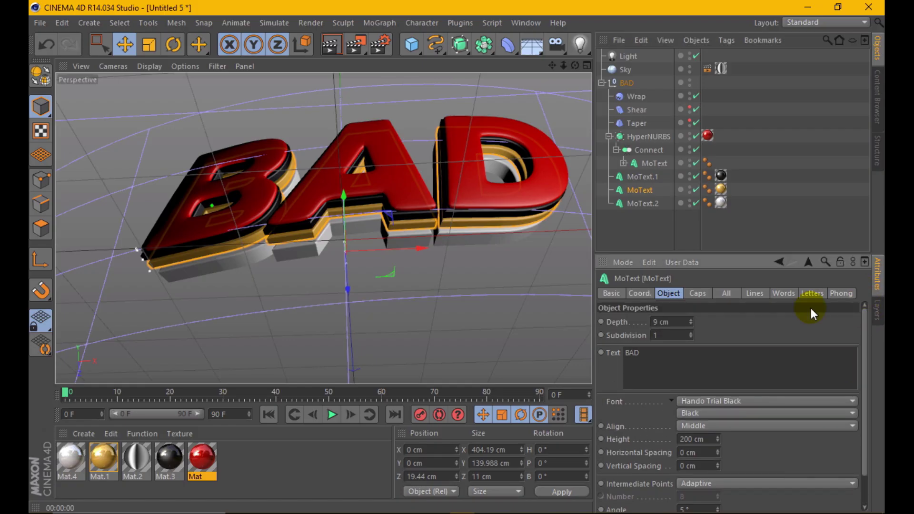
left_click_drag(691, 322, 693, 324)
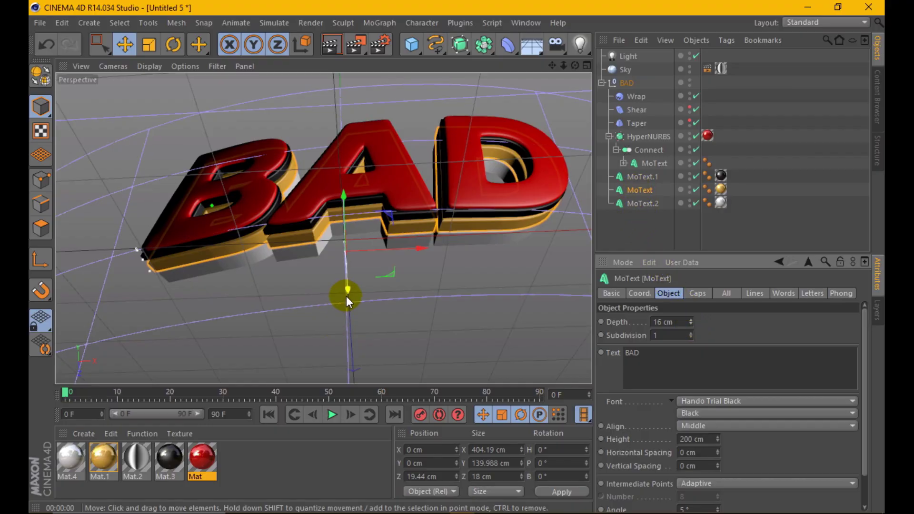
left_click_drag(347, 289, 346, 284)
left_click(616, 204)
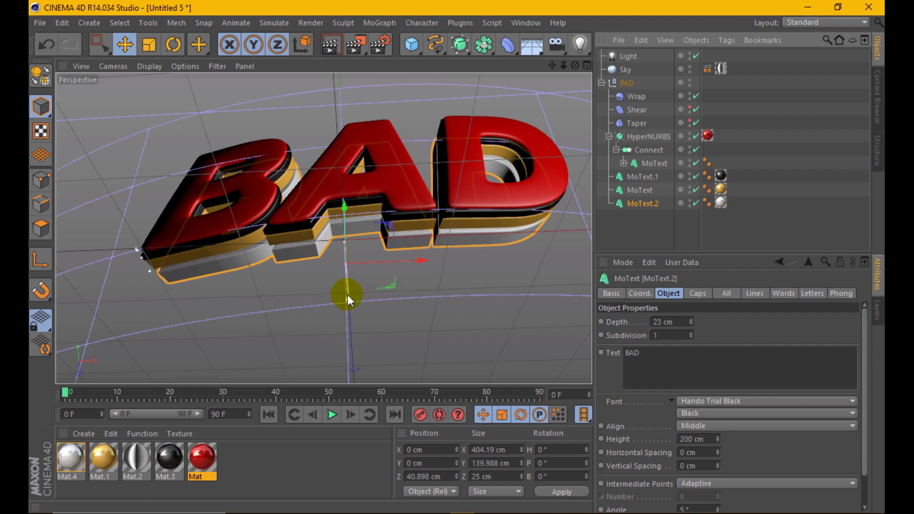
left_click_drag(348, 296, 347, 288)
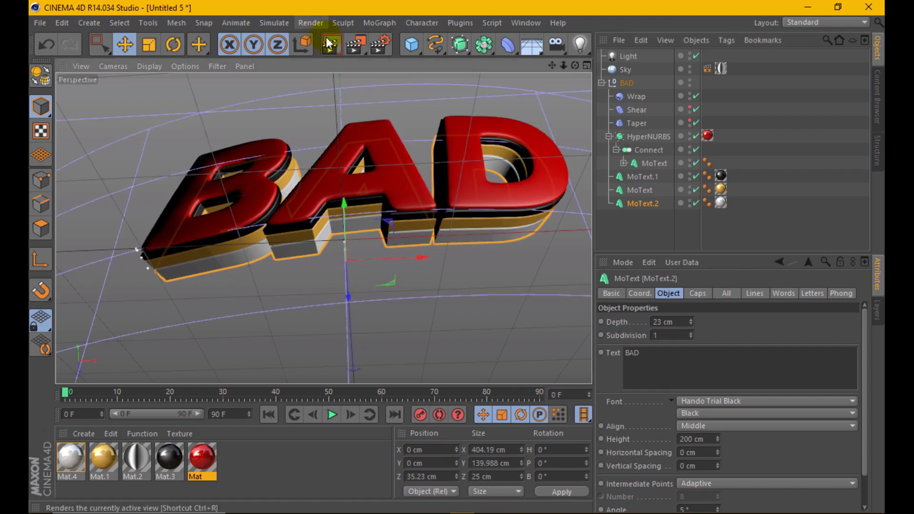
left_click(327, 43)
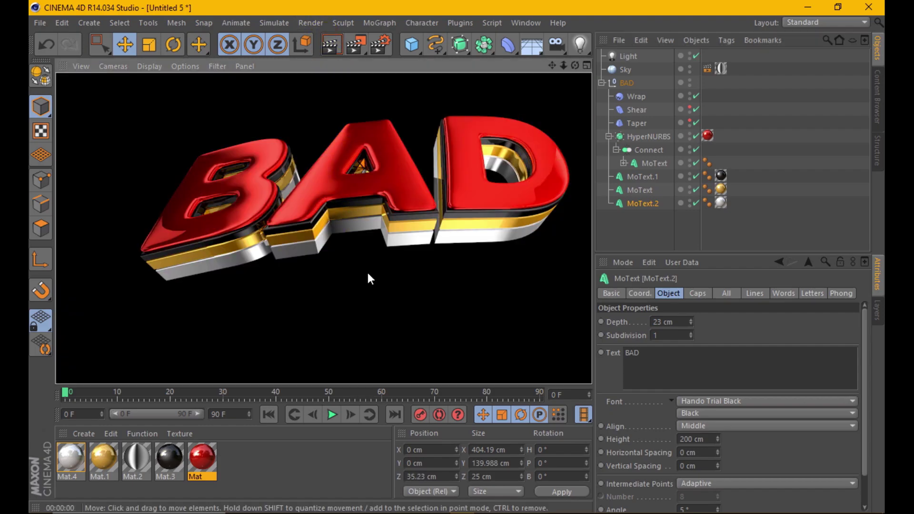
Orbit and re-render, then nudge MoText.2 further back to Z 47.244 cm.
left_click(368, 274)
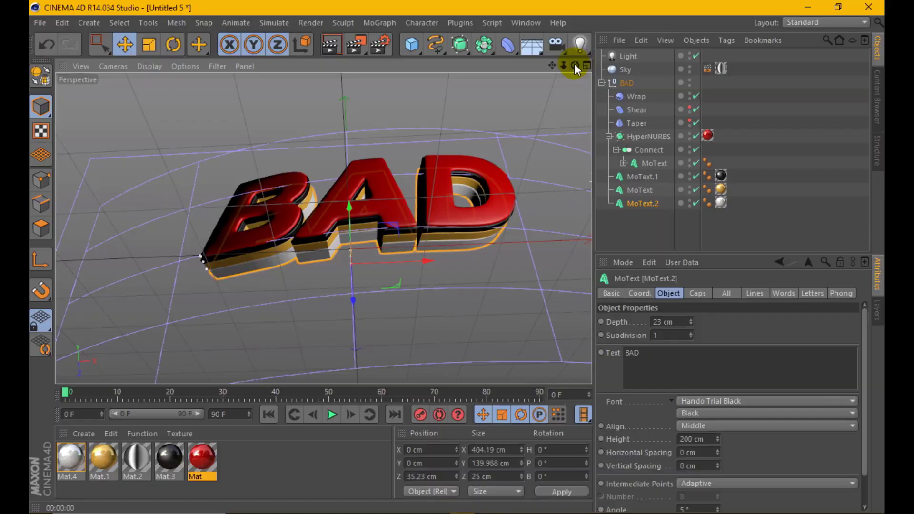
left_click_drag(574, 64, 405, 71)
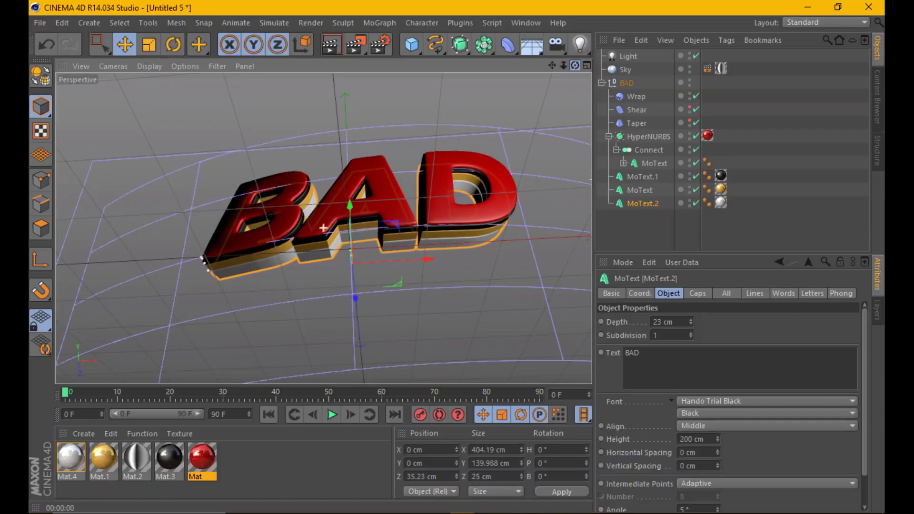
left_click(339, 45)
left_click(474, 219)
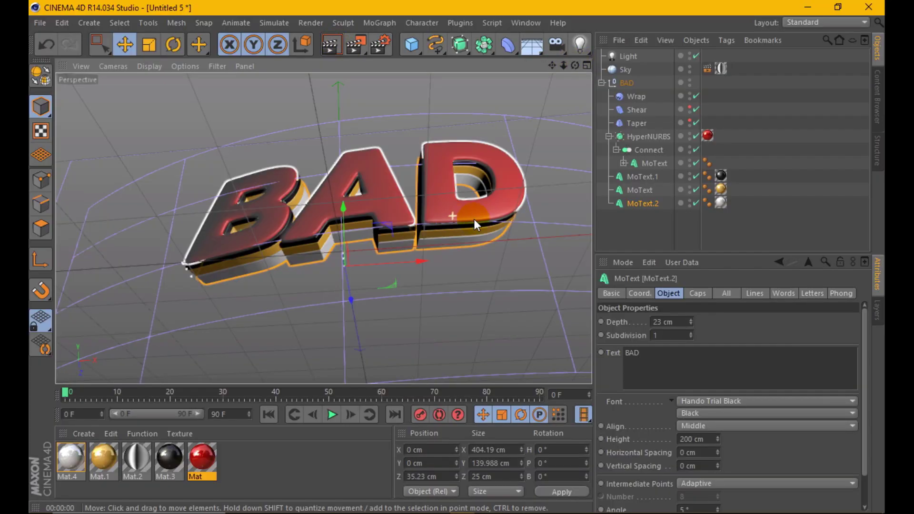
left_click(640, 190, "ctrl")
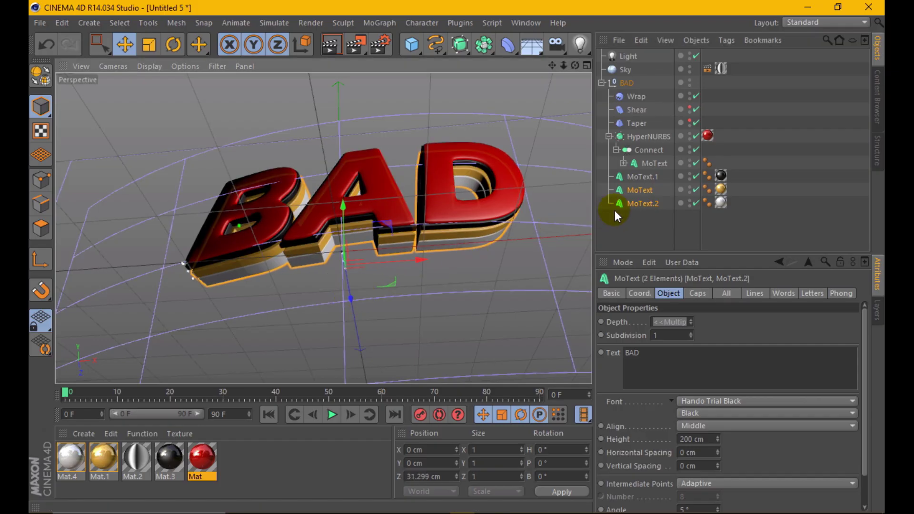
left_click(633, 203)
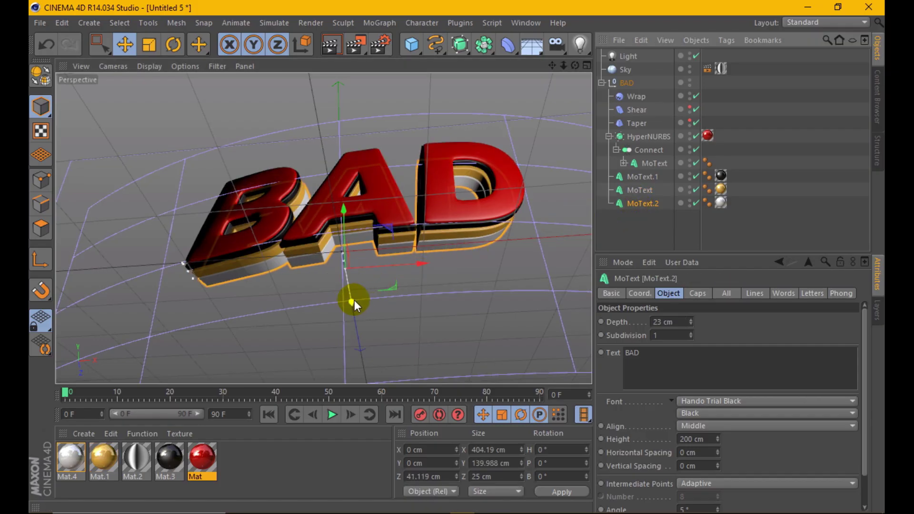
left_click_drag(354, 300, 353, 289)
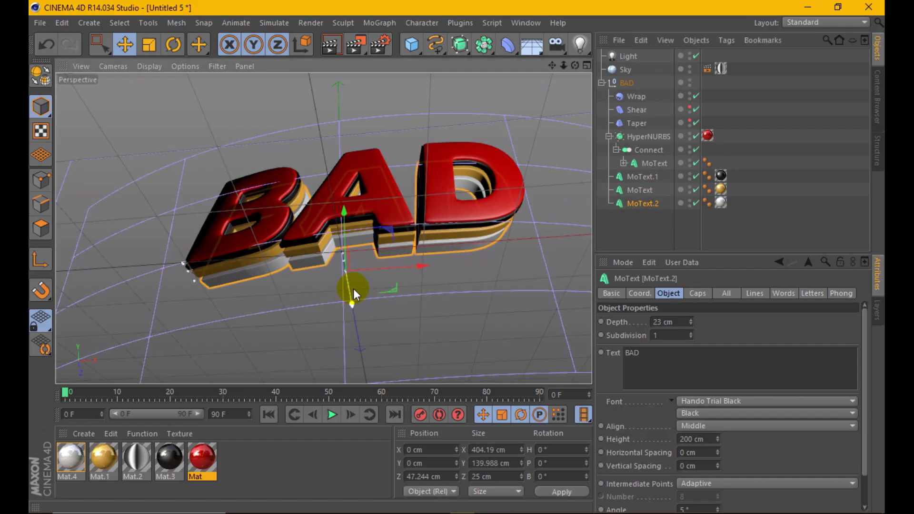
left_click(332, 45)
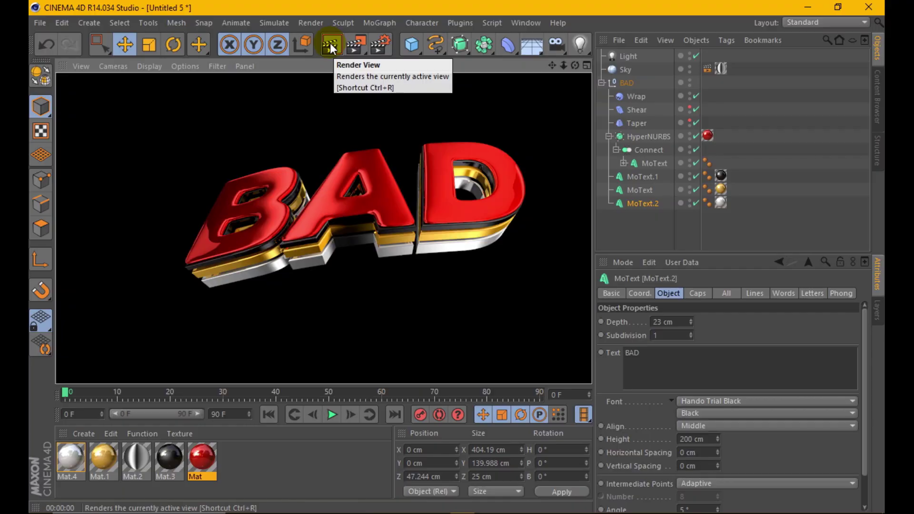
Create material Mat.5 and make it pure black by disabling Color and Specular.
left_click(93, 434)
left_click(105, 319)
double_click(71, 456)
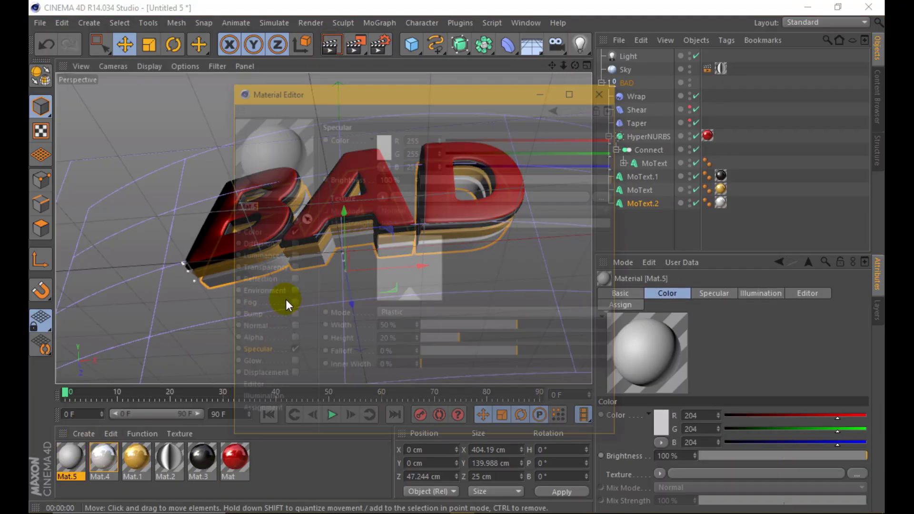
left_click(291, 231)
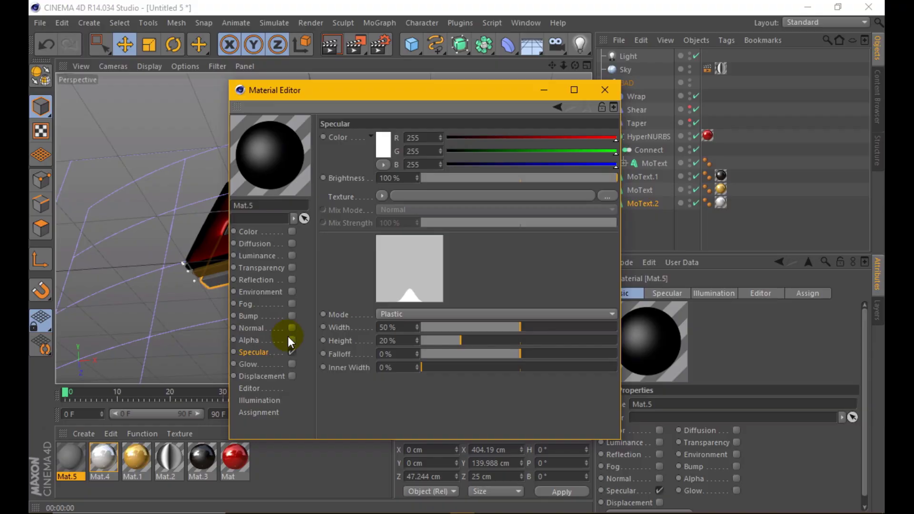
left_click(291, 351)
left_click(605, 90)
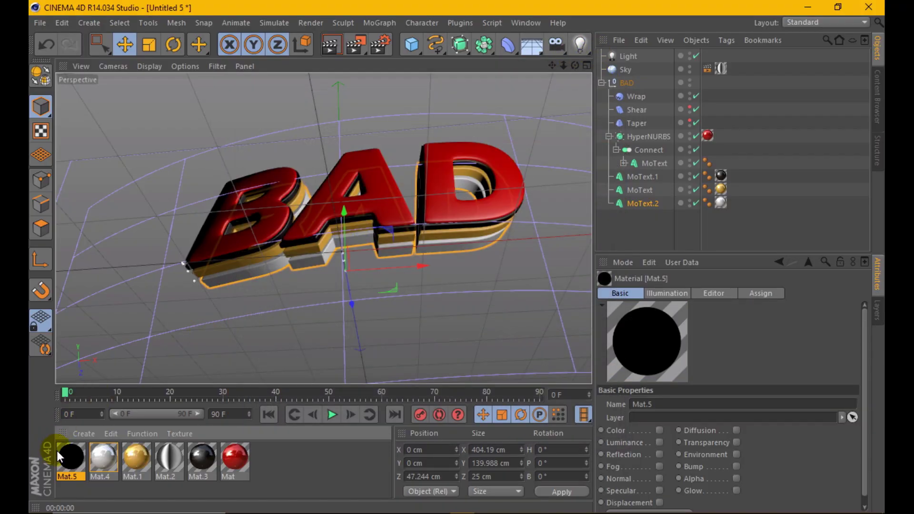
Apply Mat.5 to MoText.2, copy its tag onto MoText, and render from two angles.
left_click_drag(59, 457, 735, 202)
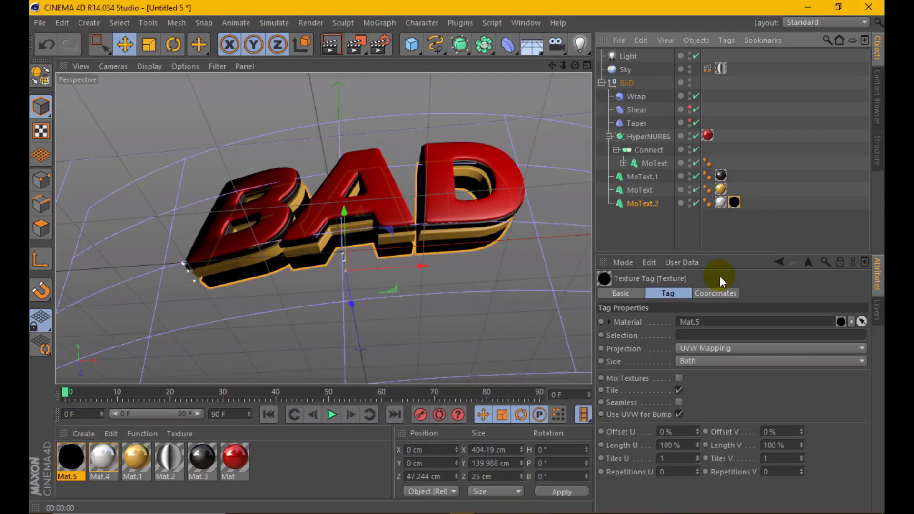
left_click(762, 214)
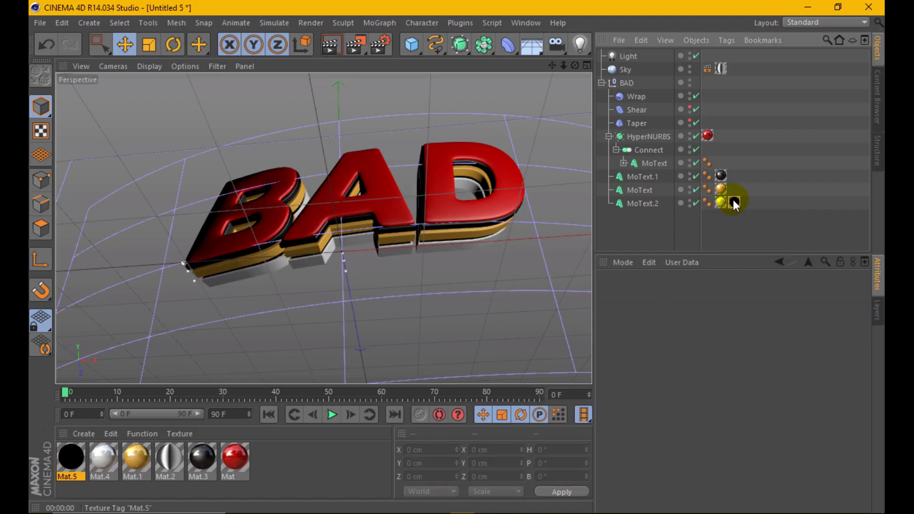
left_click_drag(733, 199, 736, 187, "ctrl")
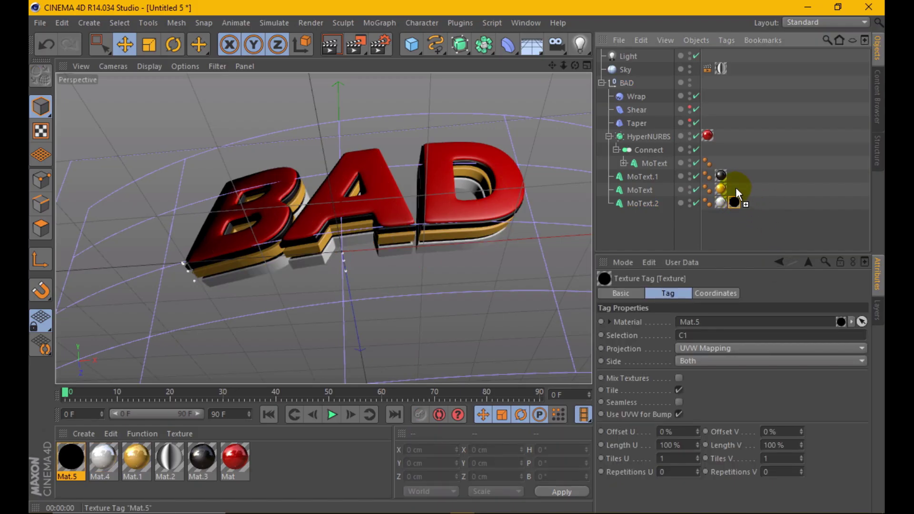
left_click(334, 42)
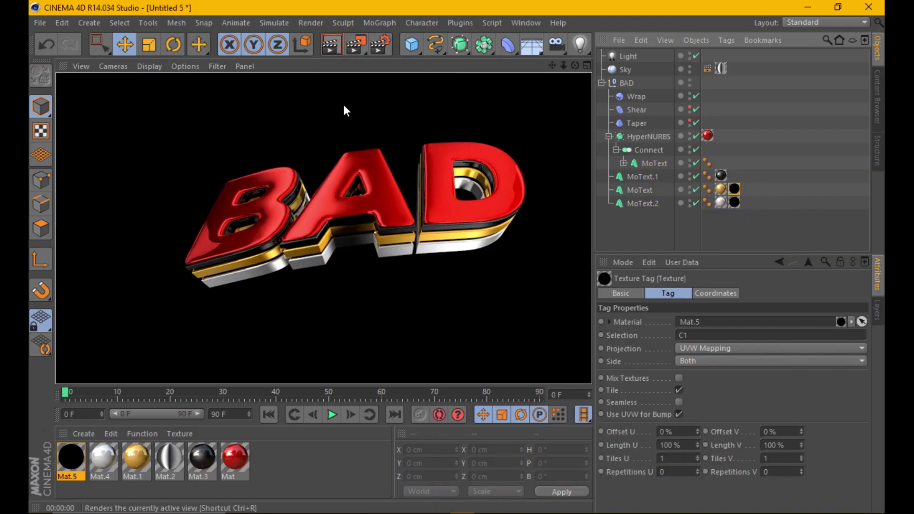
left_click_drag(576, 65, 572, 69)
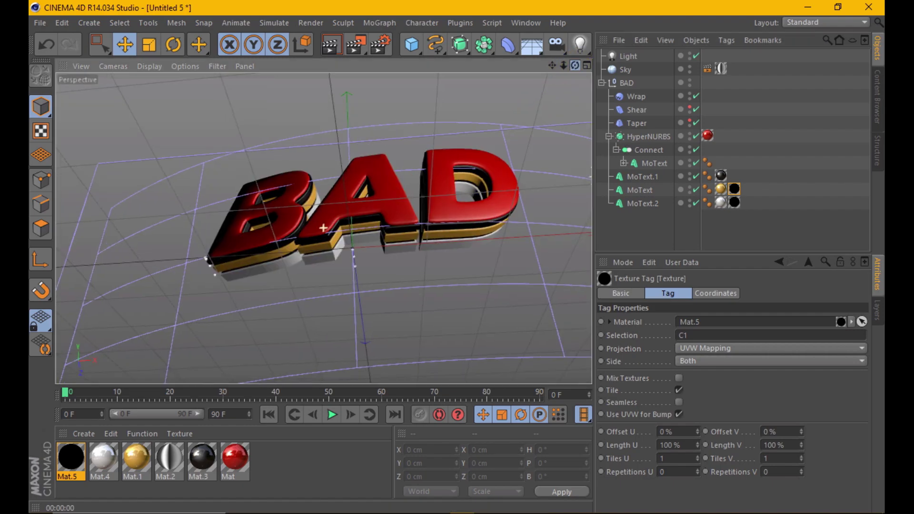
left_click(334, 46)
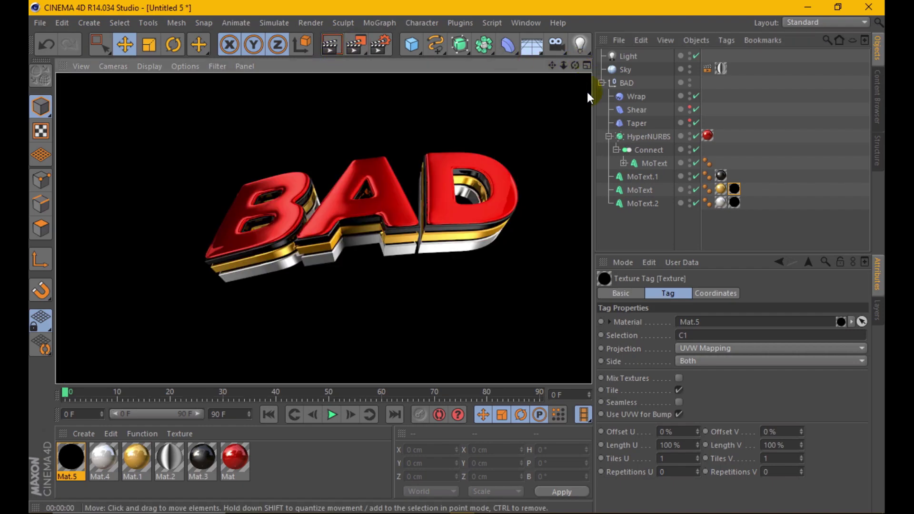
Hide the Wrap deformer's cage and turn on Global Illumination in Render Settings.
left_click(497, 193)
left_click(686, 93)
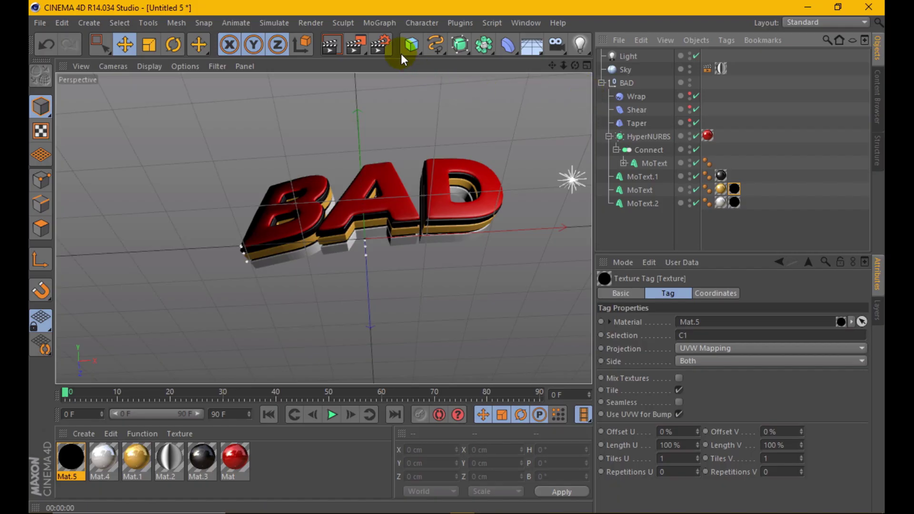
left_click(379, 44)
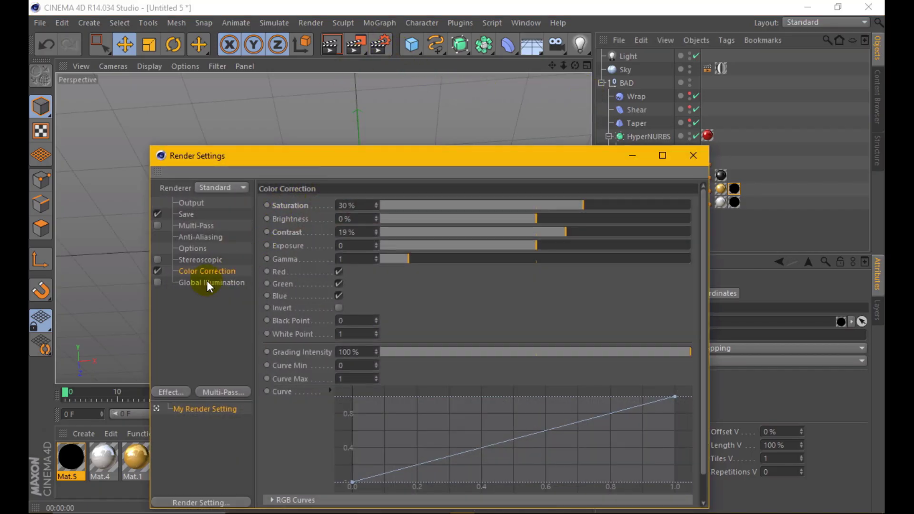
left_click(158, 283)
Add a Glow post effect to the render settings and render the view.
left_click(182, 392)
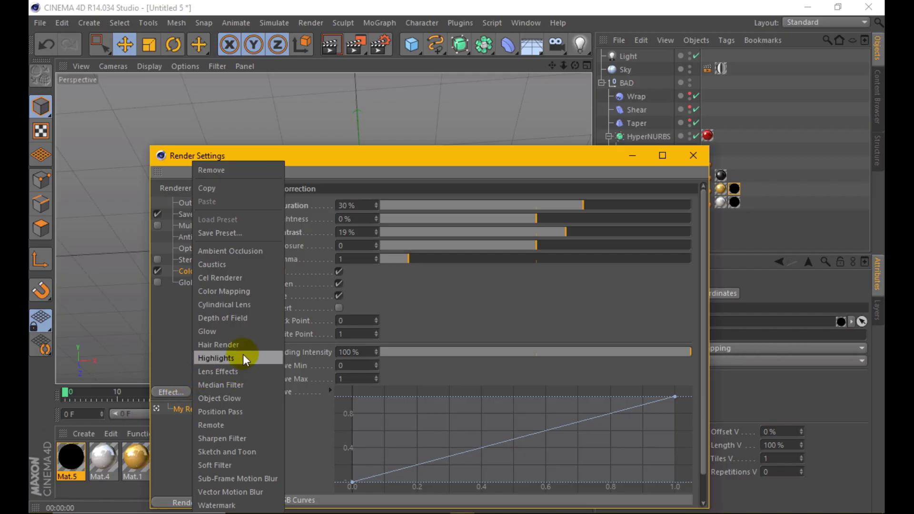
left_click(242, 332)
left_click(695, 152)
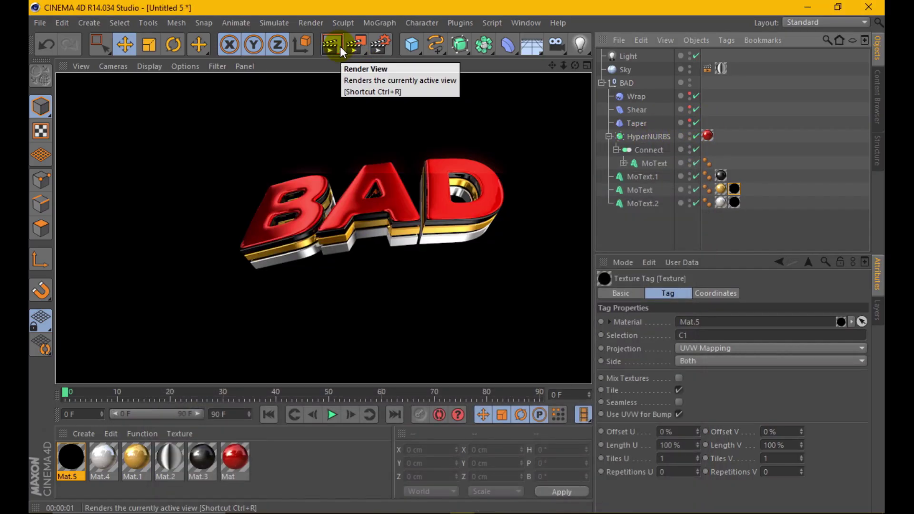
left_click(340, 47)
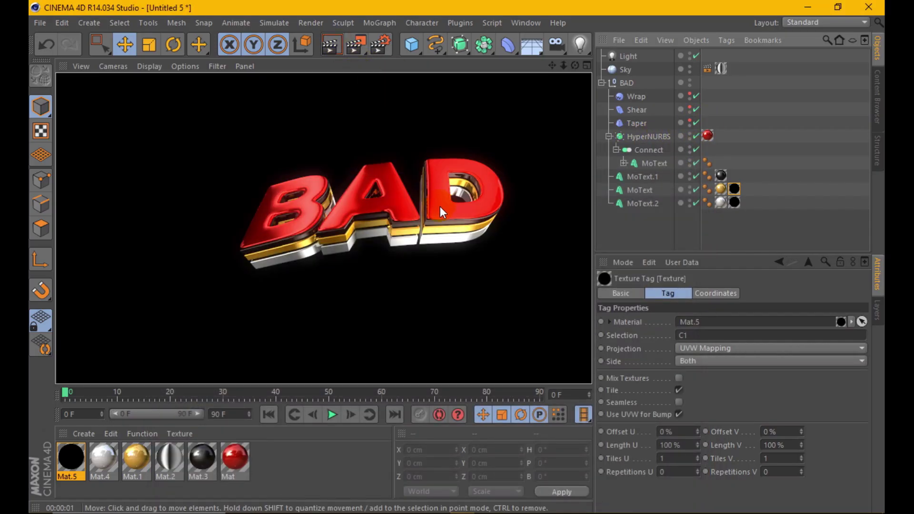
scroll(440, 206, "up", 2)
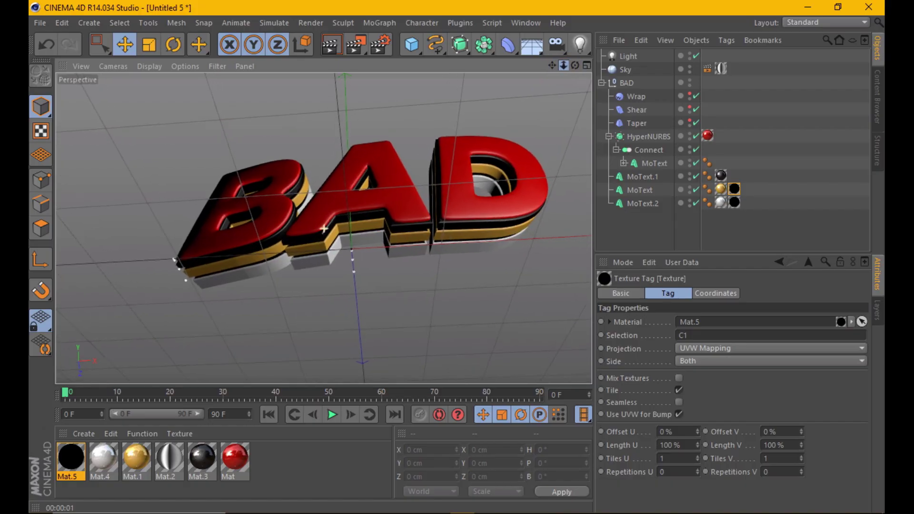
Try Wrap Movement 91 cm with Tension 57%, 0% and 78%, previewing each.
left_click(634, 111)
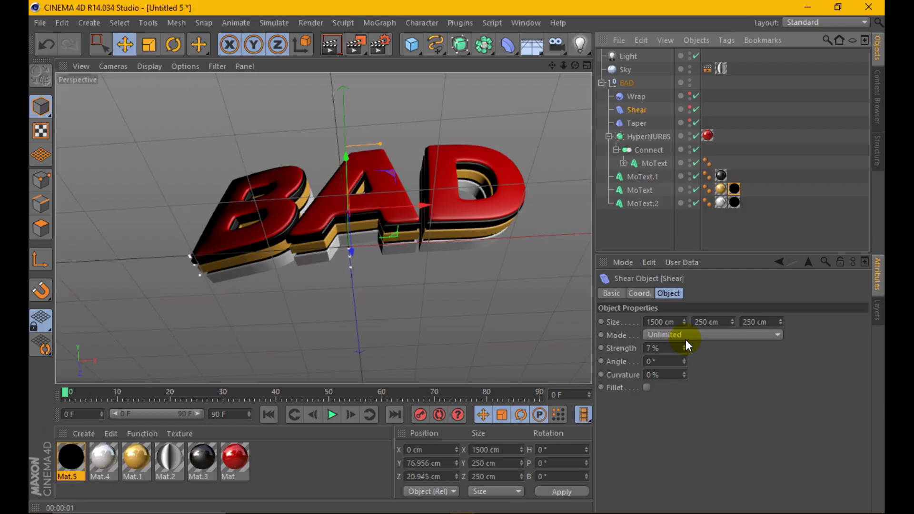
left_click(647, 97)
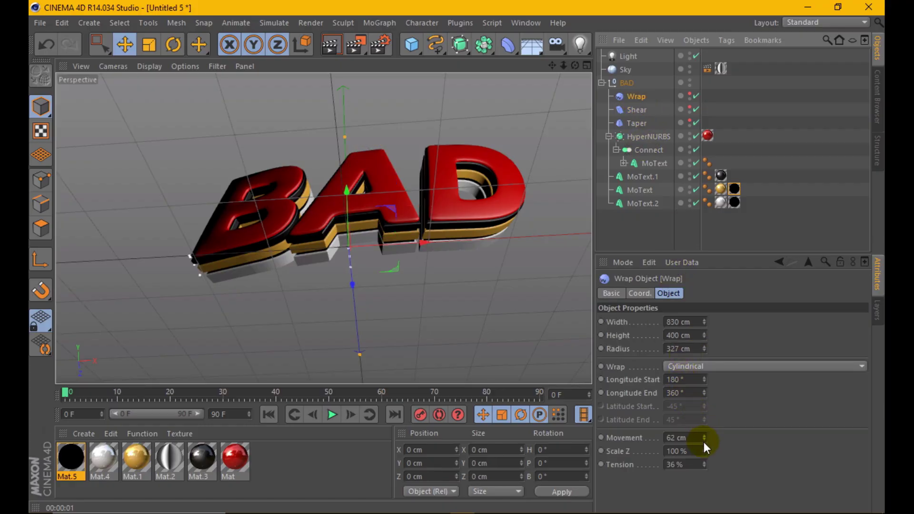
left_click_drag(704, 440, 692, 430)
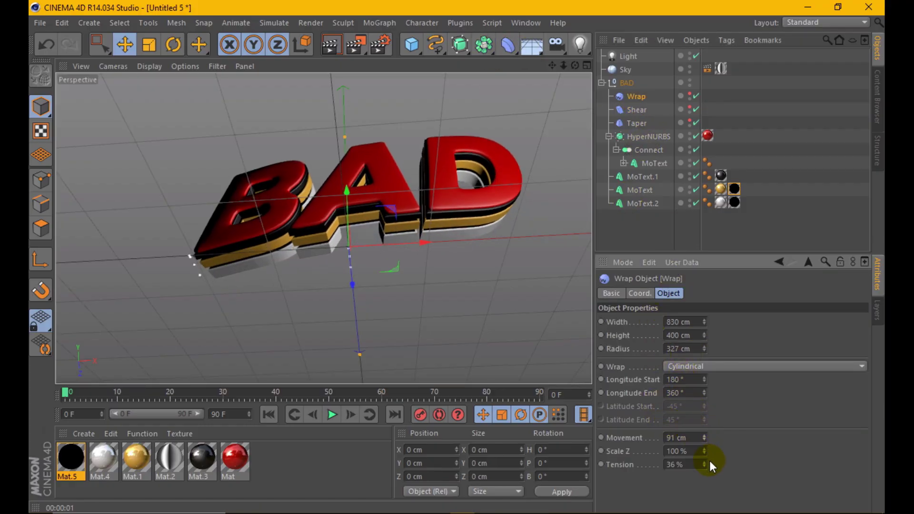
left_click_drag(704, 463, 705, 453)
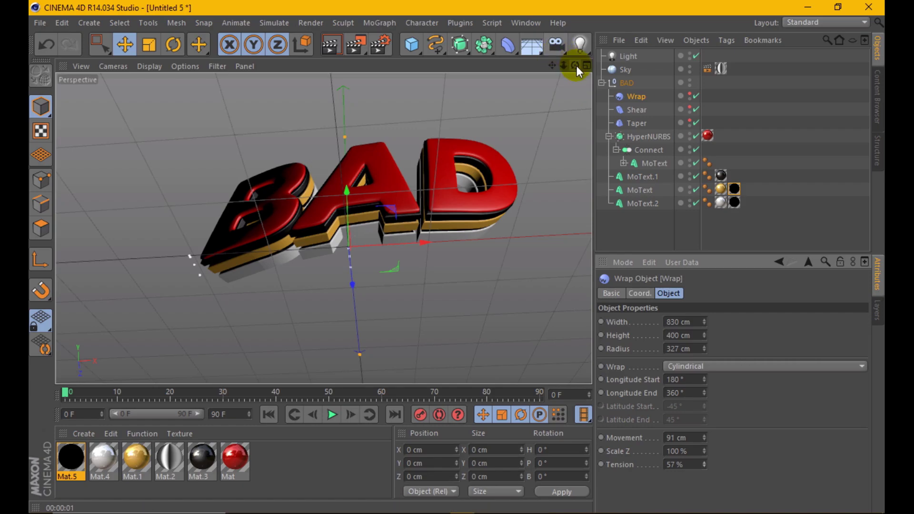
left_click(336, 44)
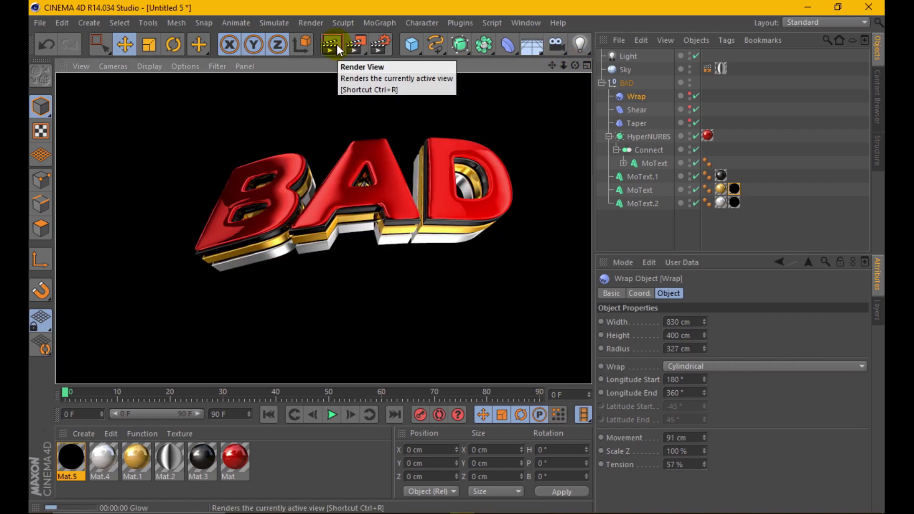
left_click_drag(705, 465, 705, 481)
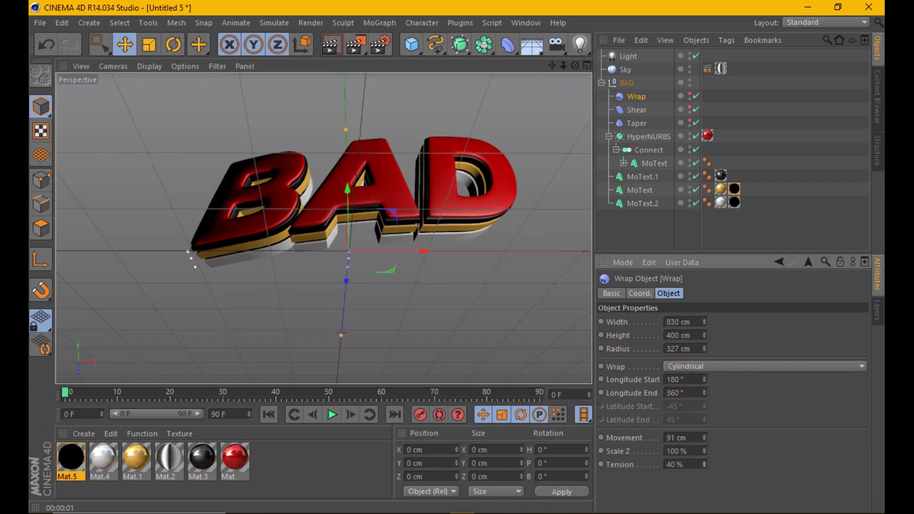
left_click(330, 45)
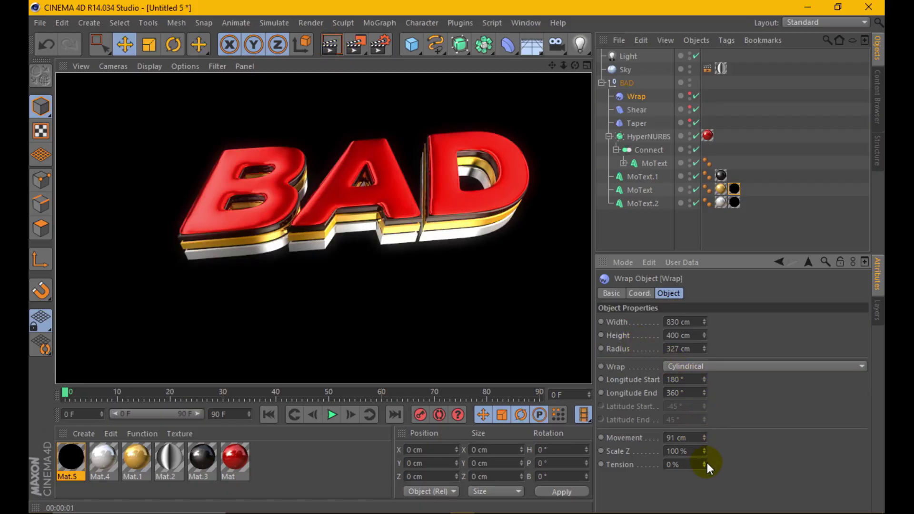
left_click_drag(704, 465, 705, 429)
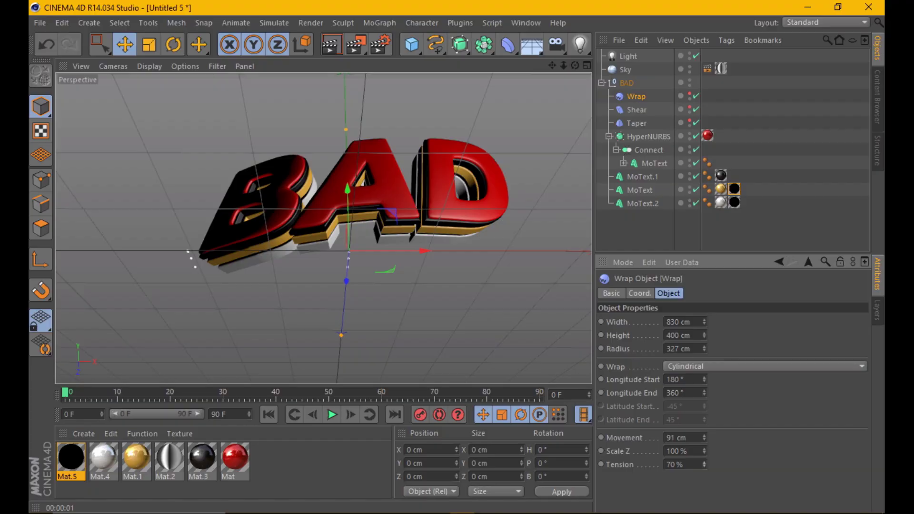
left_click(332, 44)
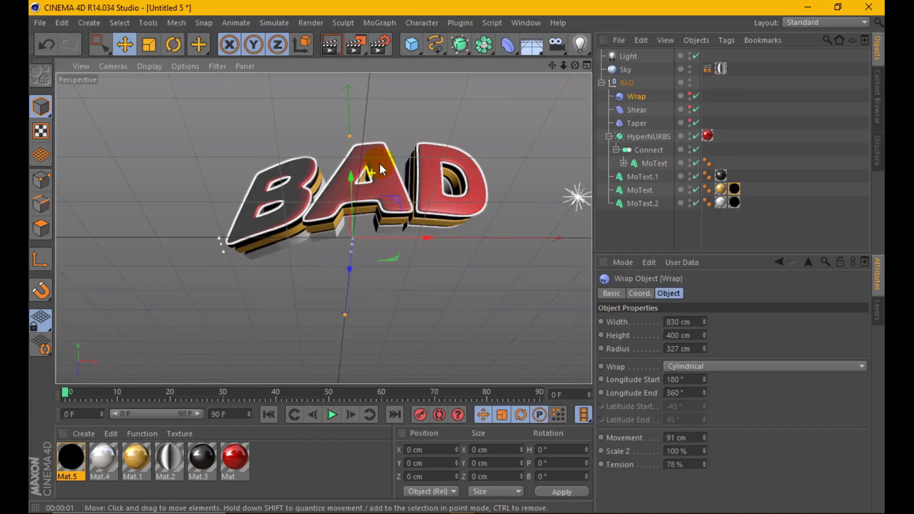
Orbit, then settle the Wrap on Movement 134 cm and Tension 55% with test renders.
left_click_drag(575, 65, 534, 86)
left_click_drag(575, 65, 373, 68)
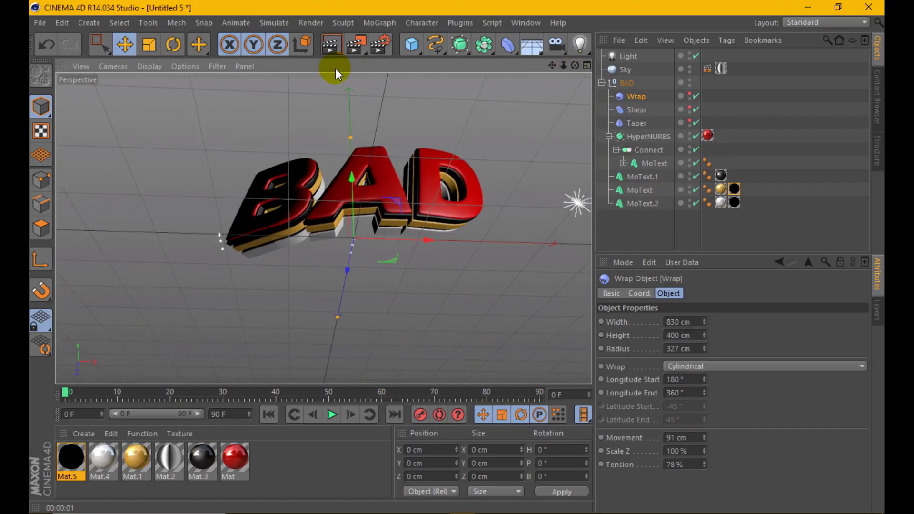
left_click(335, 50)
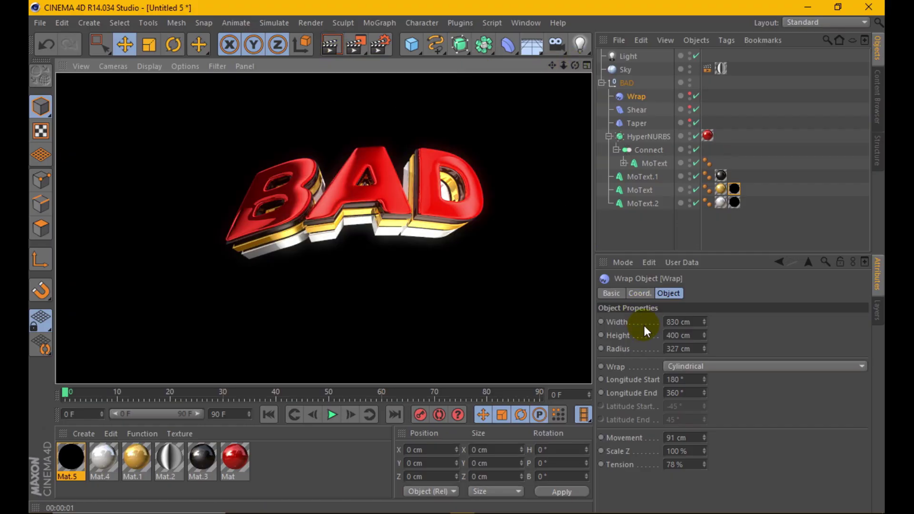
left_click_drag(704, 438, 707, 436)
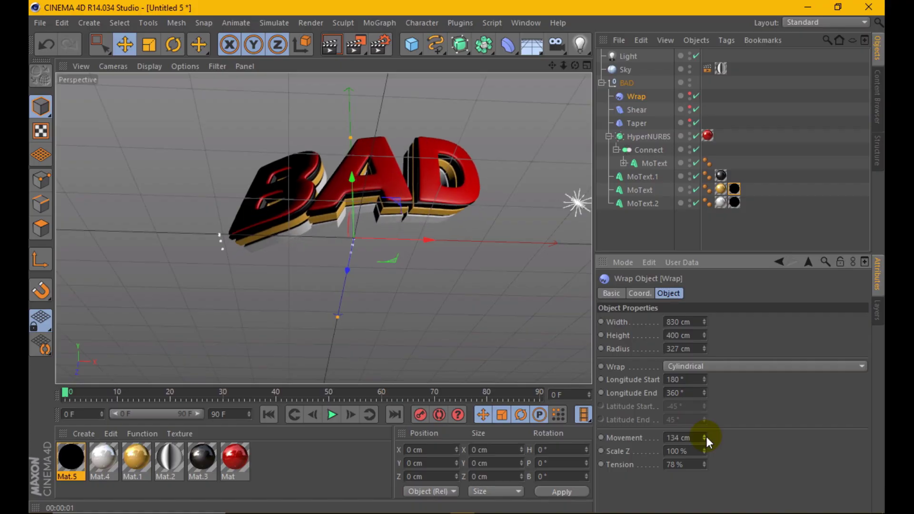
left_click(329, 47)
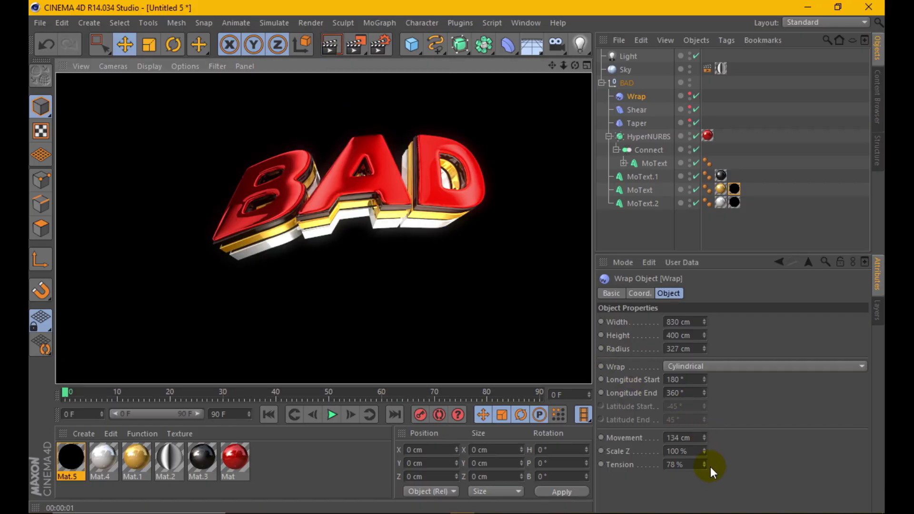
left_click_drag(704, 465, 705, 471)
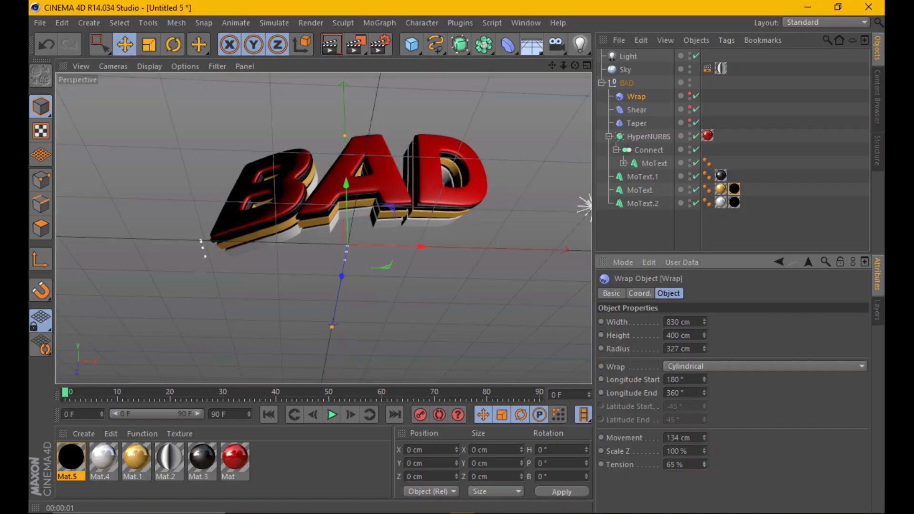
left_click(335, 51)
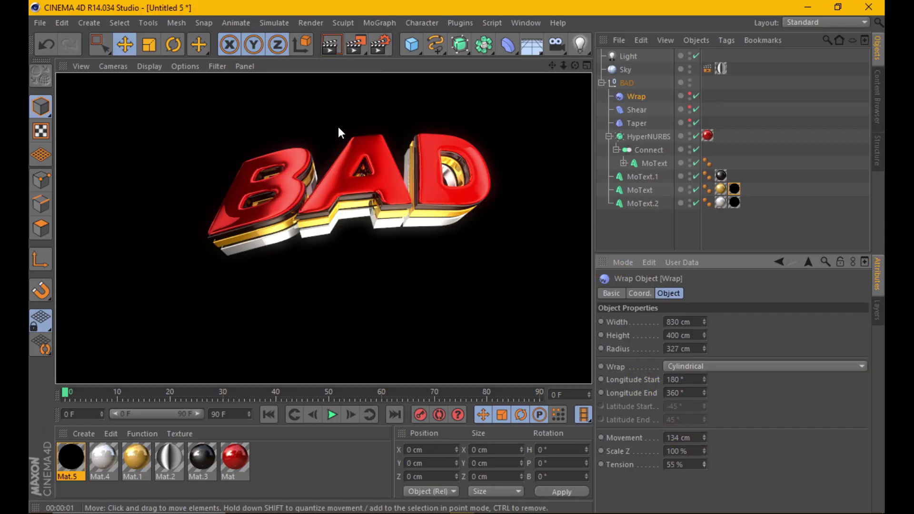
left_click(286, 183)
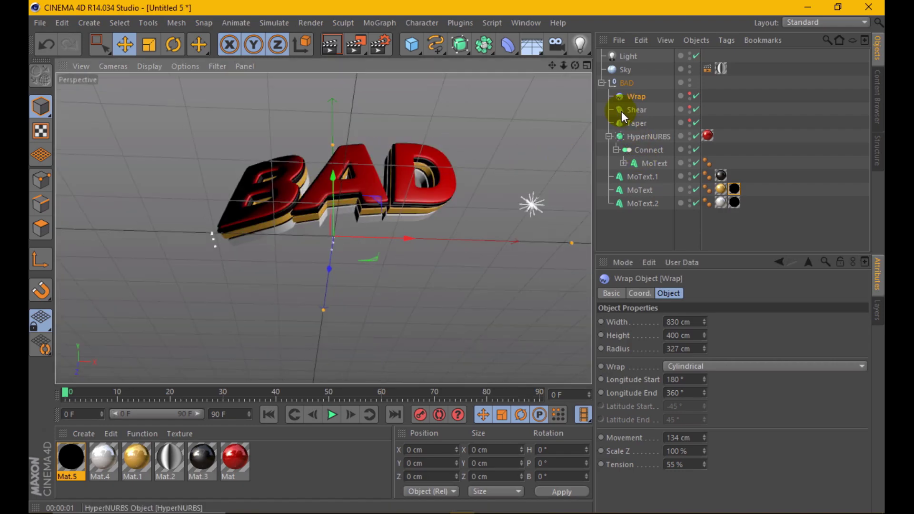
Duplicate the BAD null as BAD.1, move it down to Y -150.943 cm, and select its four MoTexts.
left_click(601, 83)
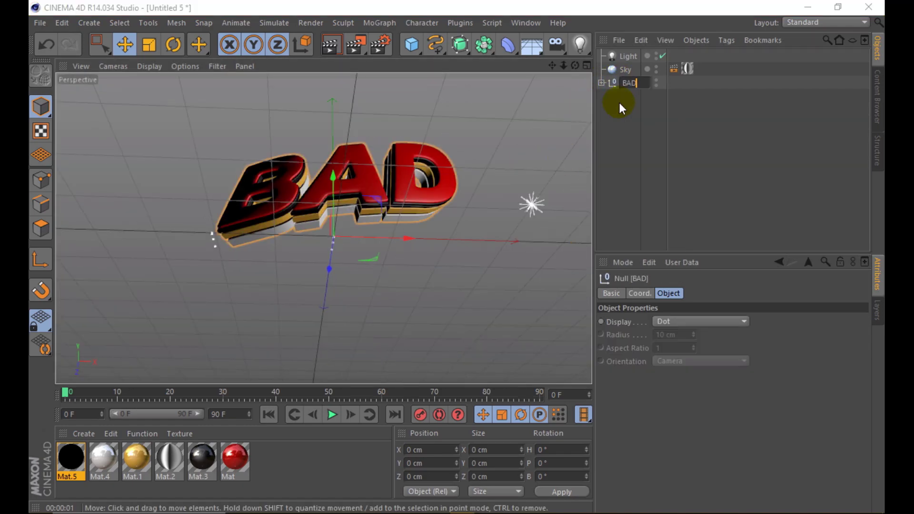
left_click(602, 83)
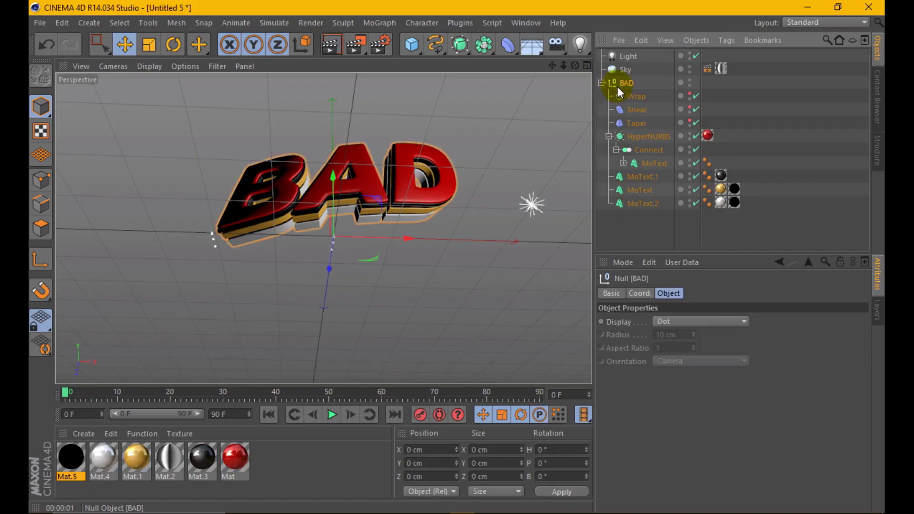
left_click(602, 83)
left_click_drag(622, 98, 622, 95, "ctrl")
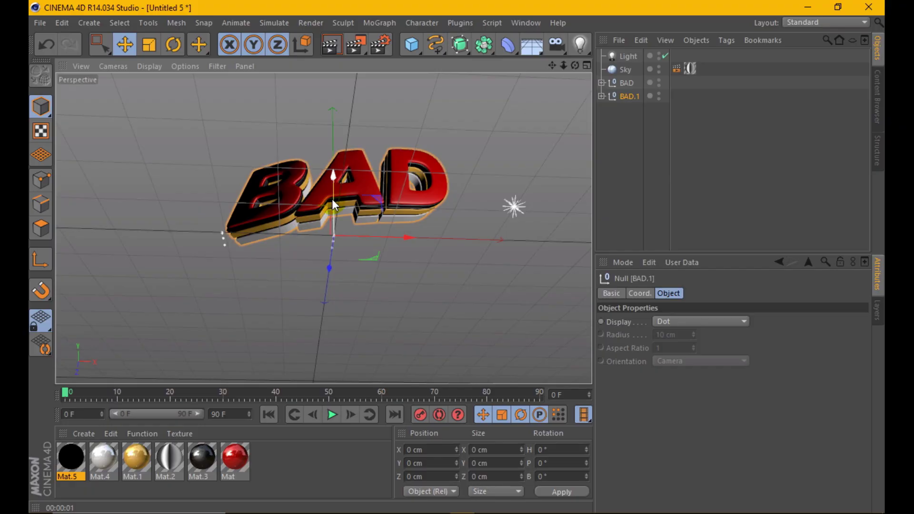
left_click_drag(333, 199, 343, 277)
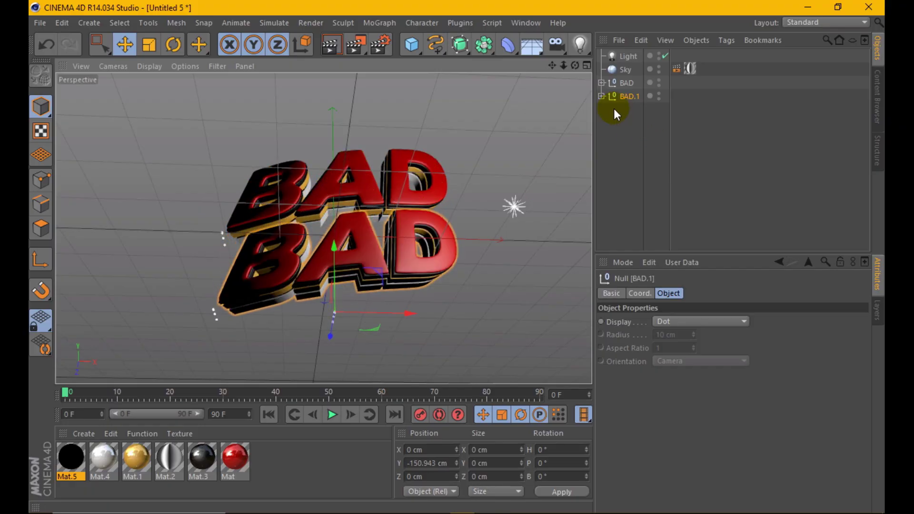
left_click(601, 96)
left_click_drag(647, 238, 645, 173)
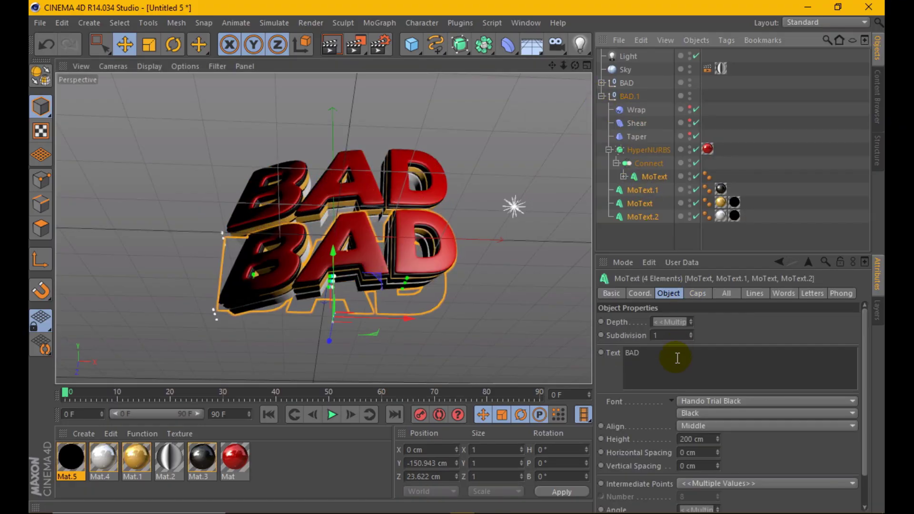
Change the text of BAD.1's four MoText layers to 'Friday' and preview the render.
left_click(580, 338)
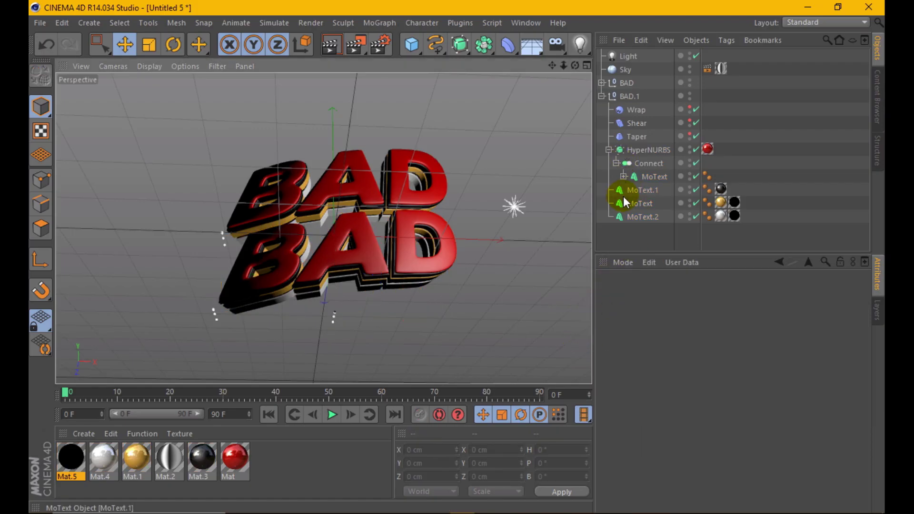
left_click_drag(636, 180, 659, 226)
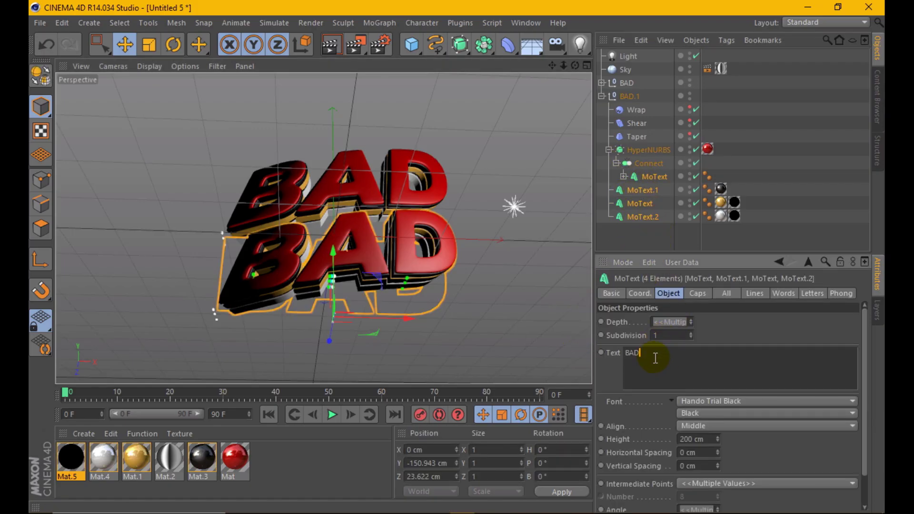
double_click(632, 353)
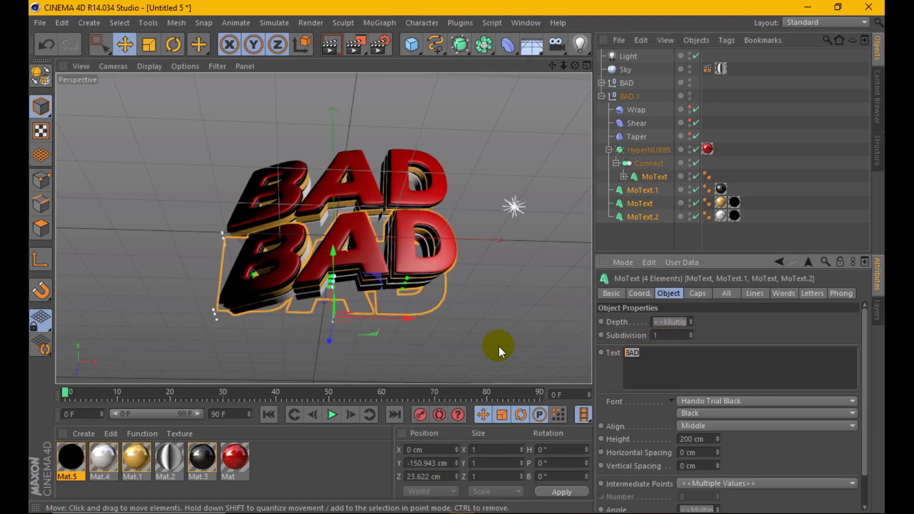
type("Friday")
left_click(731, 331)
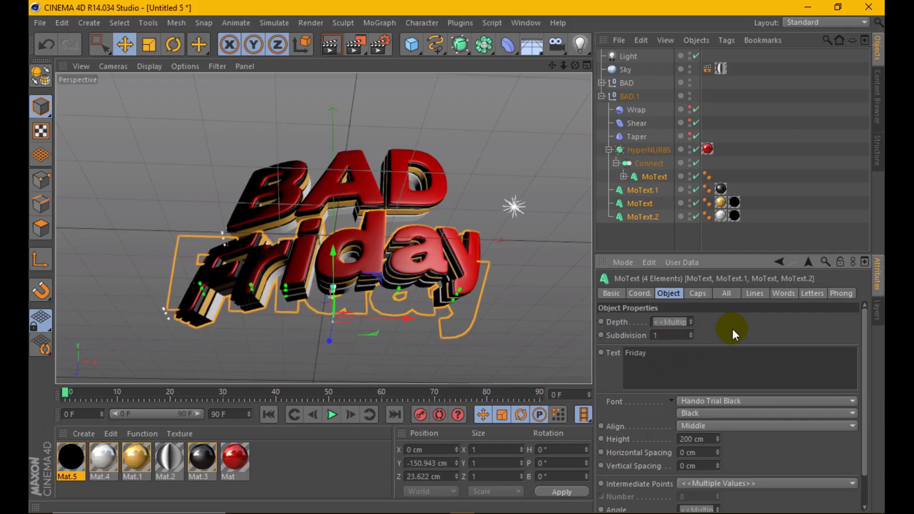
left_click(336, 42)
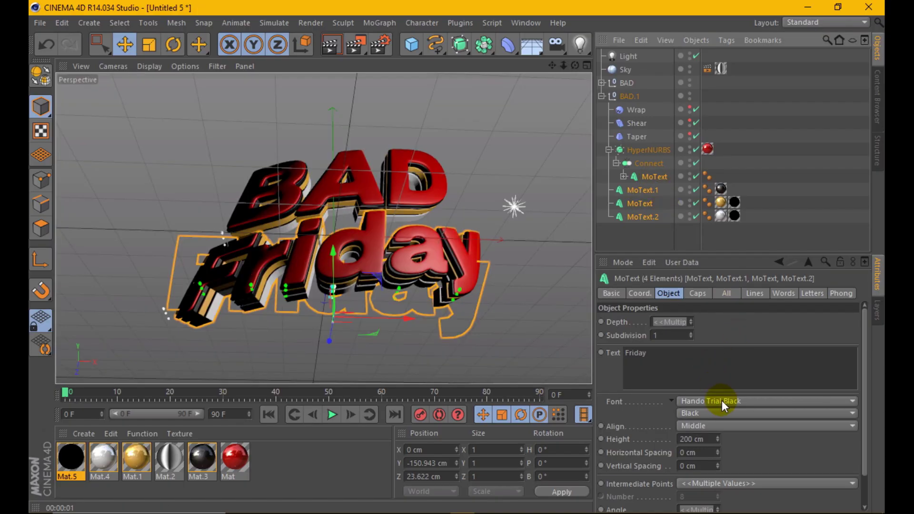
Set the Friday font to Aerokids and lower the copy's Wrap tension to 0%.
left_click(722, 401)
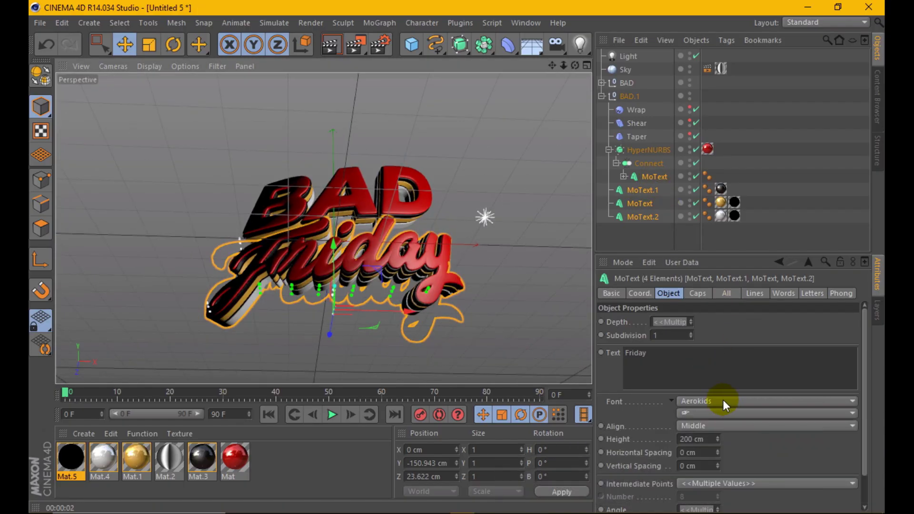
left_click_drag(364, 287, 334, 281, "alt")
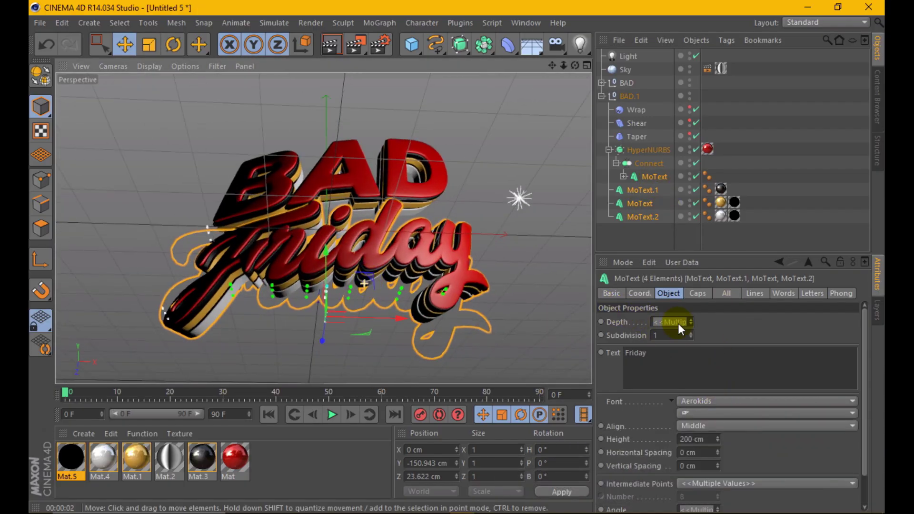
left_click(639, 110)
mouse_move(707, 465)
left_mouse_down()
mouse_move(707, 481)
mouse_move(706, 467)
left_mouse_up()
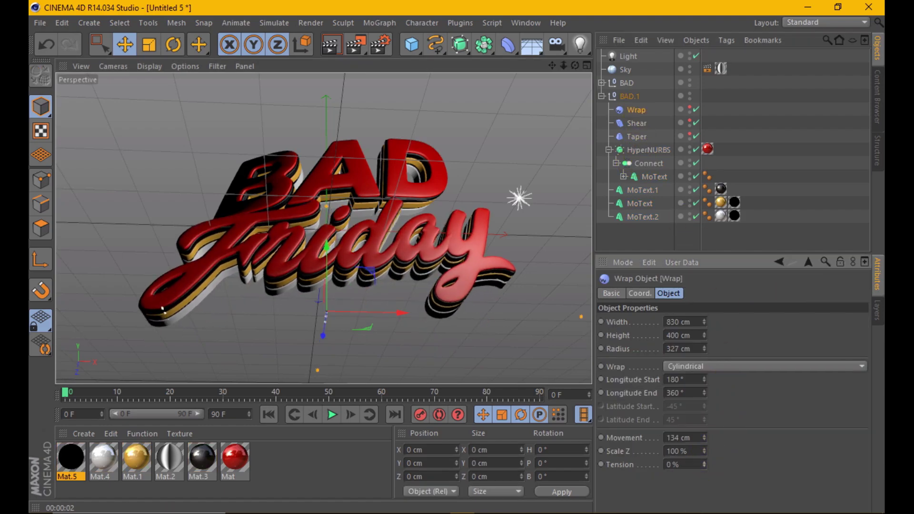
Lower BAD.1 slightly and raise its Wrap Movement to about 210 cm.
left_click(622, 96)
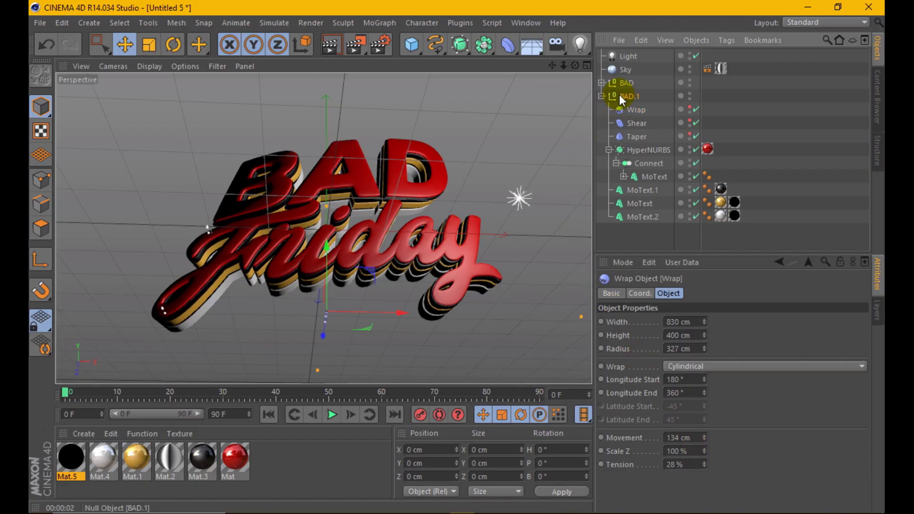
left_click_drag(327, 247, 328, 253)
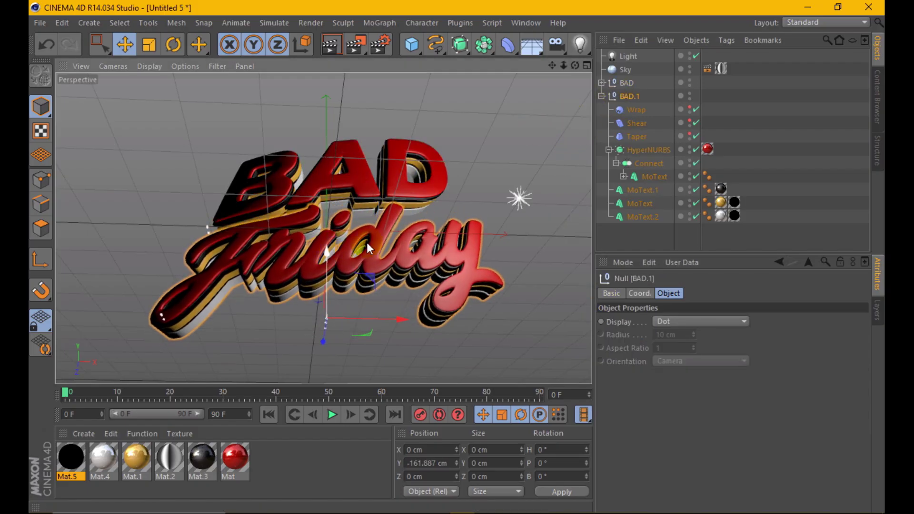
left_click(635, 125)
left_click(637, 110)
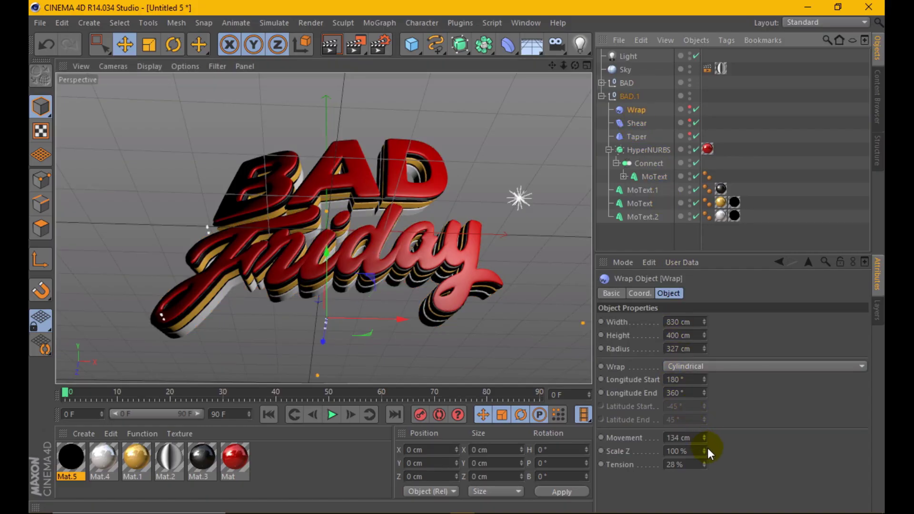
mouse_move(708, 450)
left_mouse_down()
mouse_move(743, 450)
mouse_move(610, 379)
left_mouse_up()
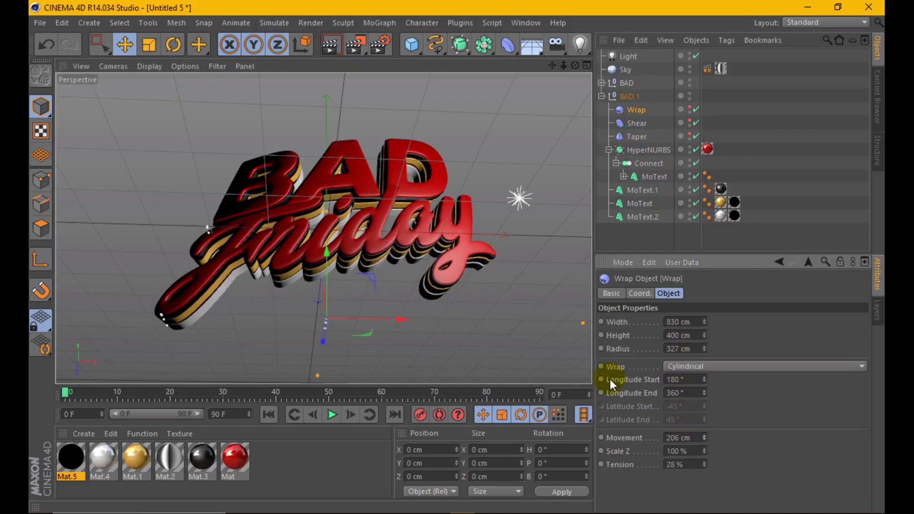
Move BAD.1 to Y -187.839 cm and Z 10.63 cm, checking with orbits and renders.
left_click(627, 96)
mouse_move(326, 247)
left_mouse_down()
mouse_move(328, 264)
mouse_move(340, 136)
left_mouse_up()
left_click_drag(575, 65, 581, 72)
left_click_drag(419, 221, 311, 207, "alt")
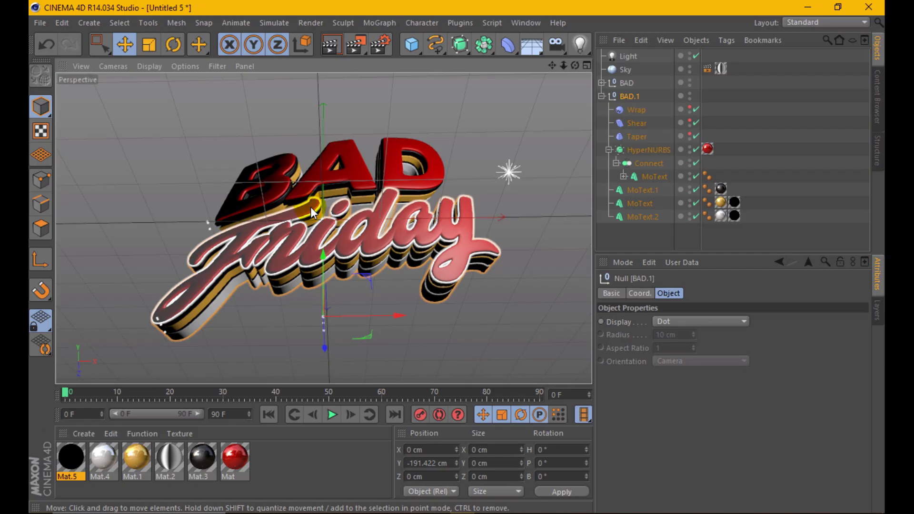
left_click(323, 47)
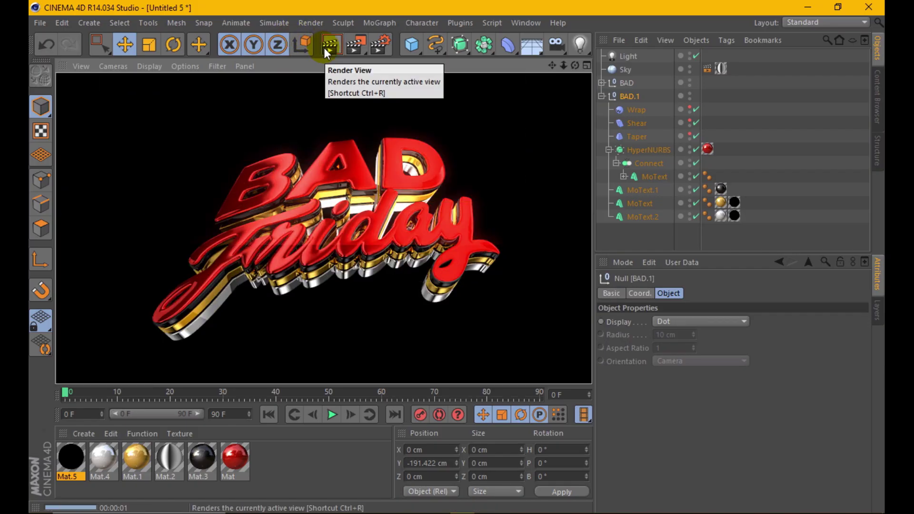
left_click_drag(331, 148, 328, 301, "alt")
left_click_drag(325, 370, 327, 372)
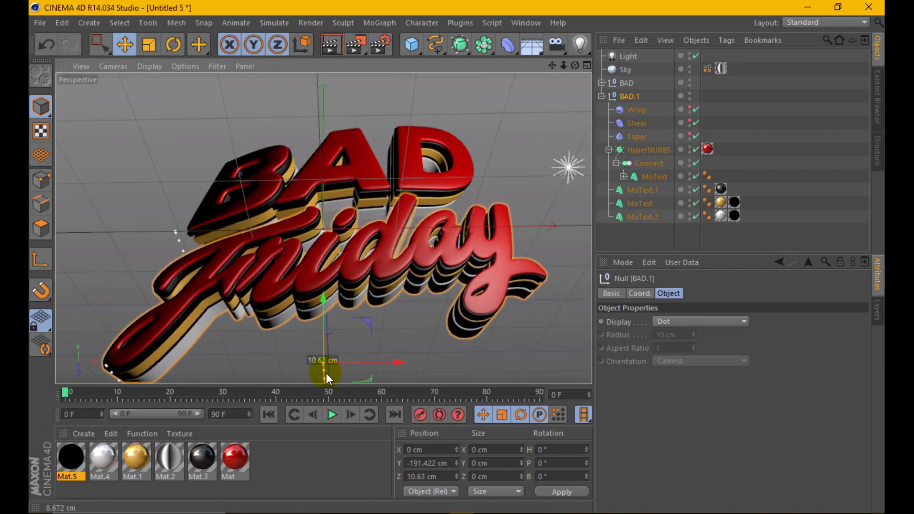
mouse_move(327, 305)
left_mouse_down()
mouse_move(324, 294)
mouse_move(416, 223)
mouse_move(361, 200)
left_mouse_up()
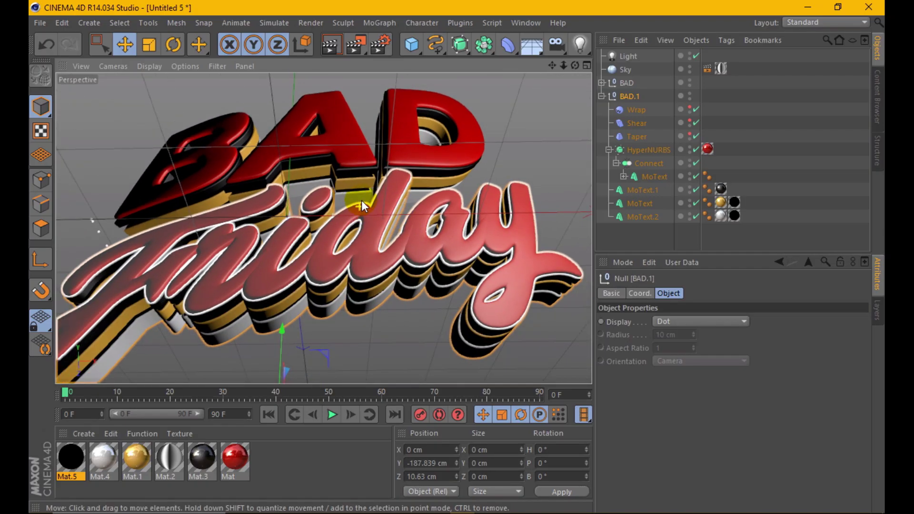
mouse_move(575, 65)
left_mouse_down()
mouse_move(519, 85)
mouse_move(465, 169)
mouse_move(431, 193)
mouse_move(352, 170)
left_mouse_up()
left_click(329, 47)
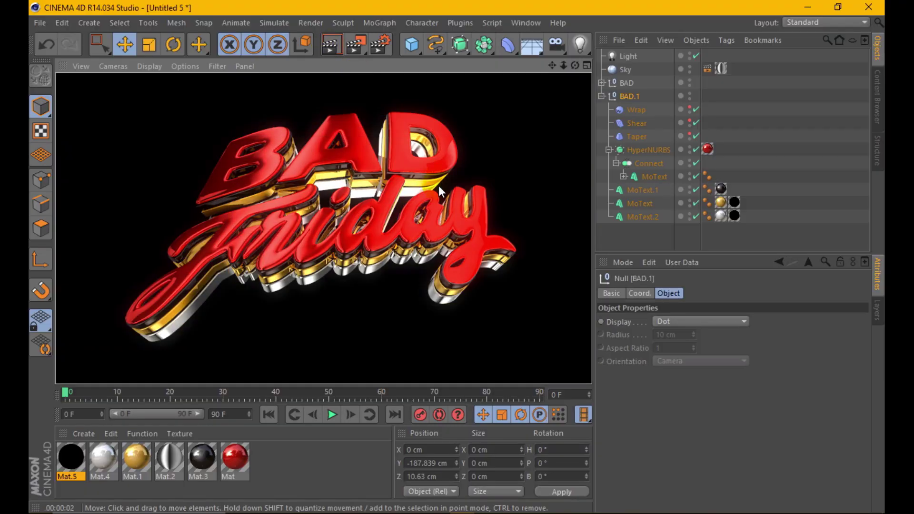
scroll(421, 293, "down", 2)
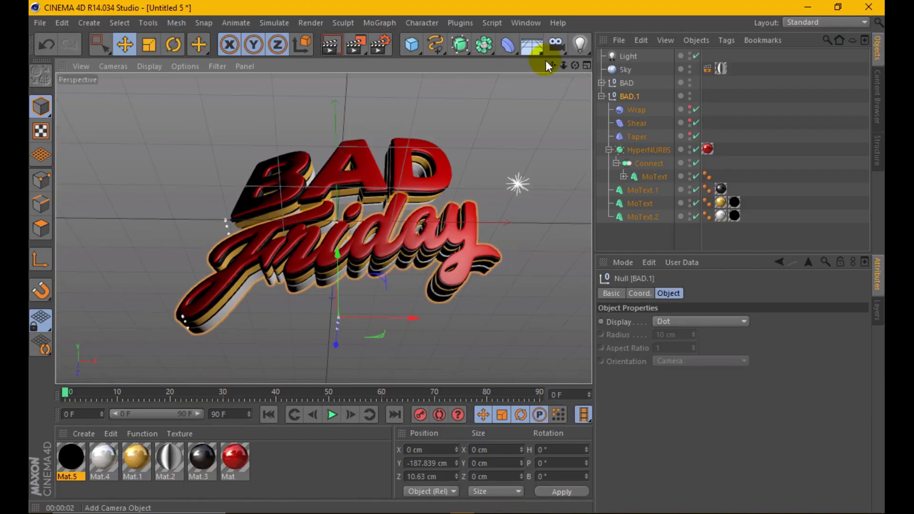
Add a Camera, look through it, and set its focal length to 16 mm.
left_click_drag(554, 52, 614, 63)
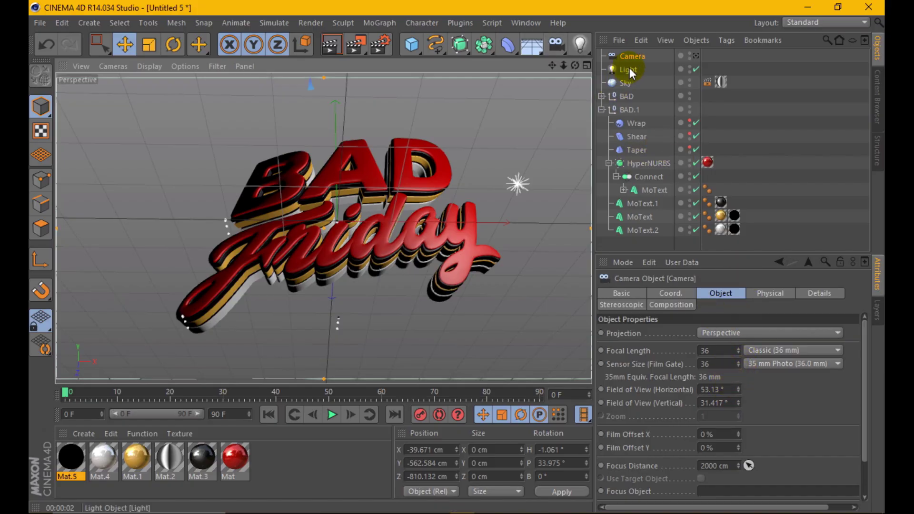
left_click(696, 56)
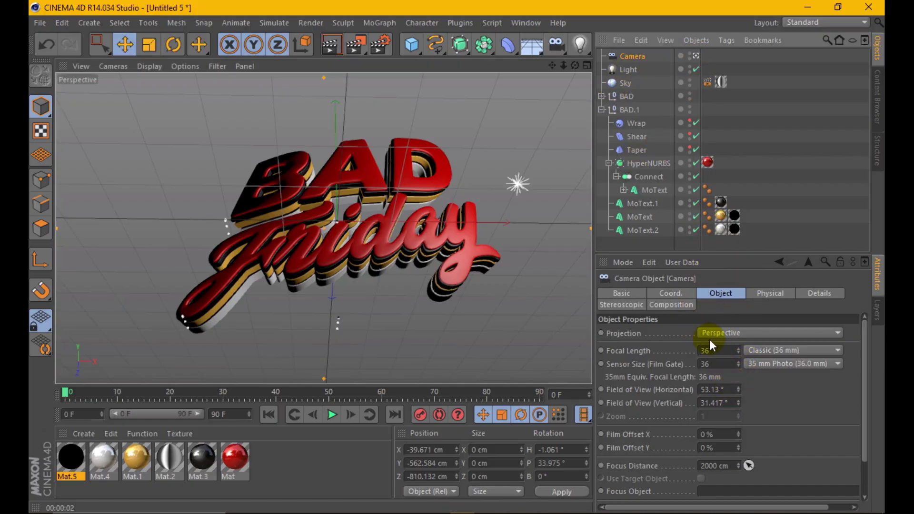
type("16")
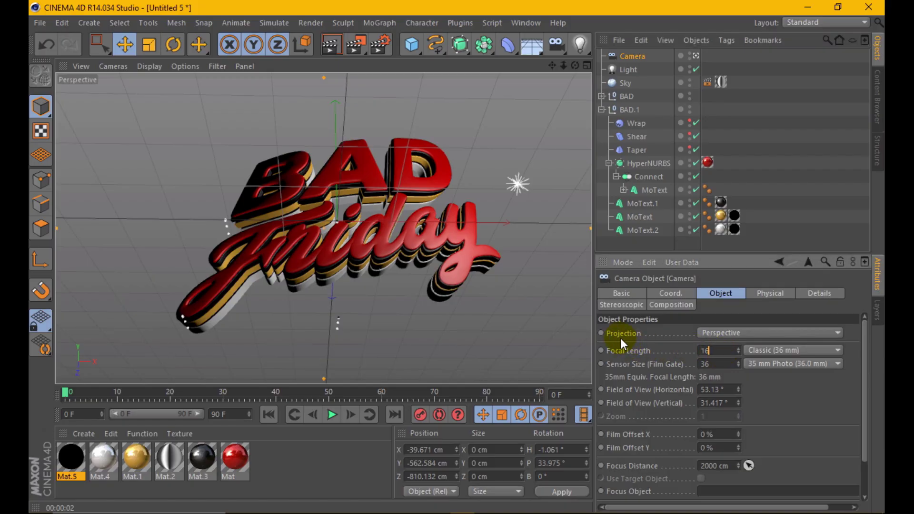
key("Return")
scroll(293, 196, "up", 5)
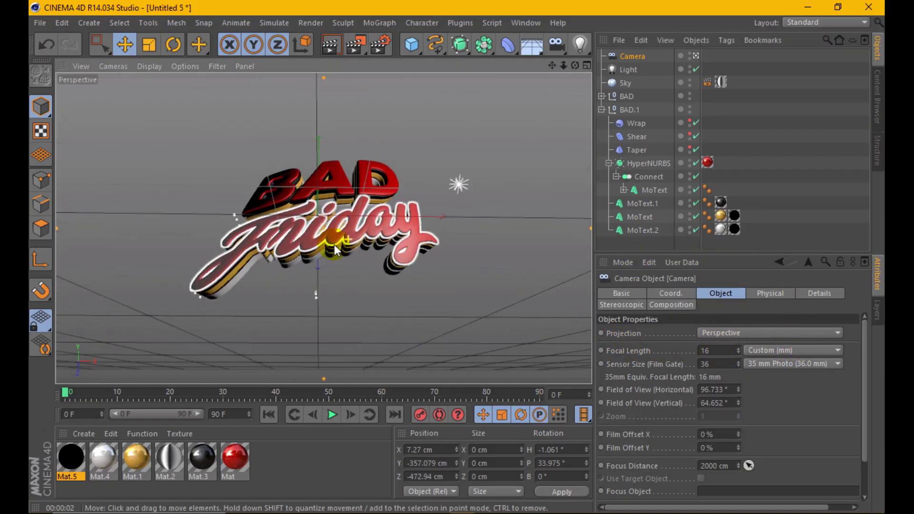
left_click(377, 43)
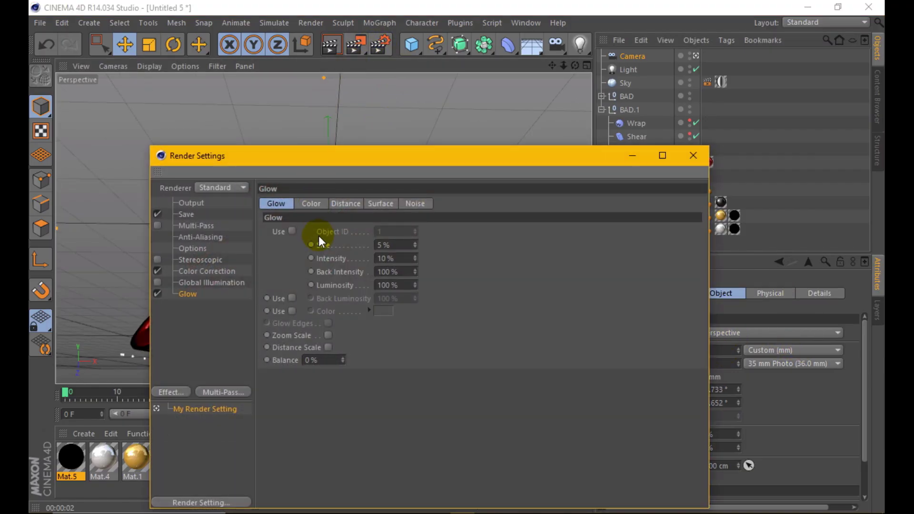
left_click(187, 214)
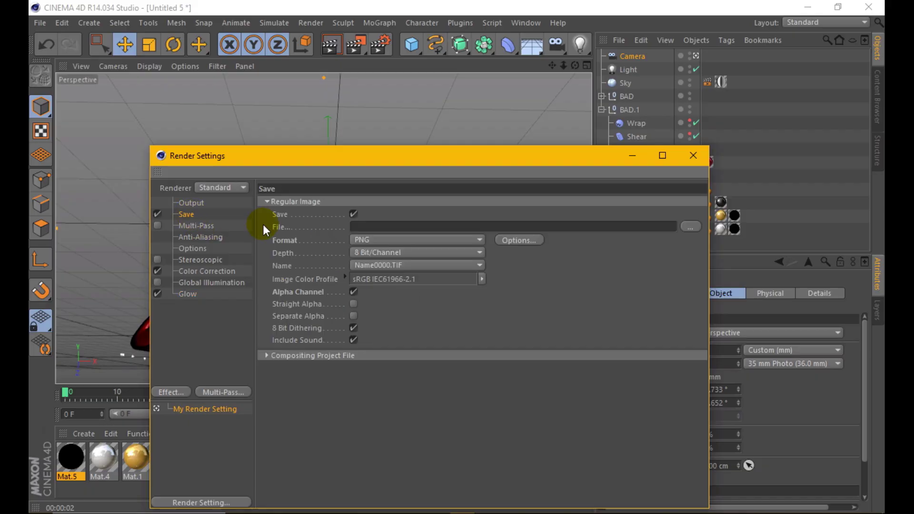
left_click(173, 205)
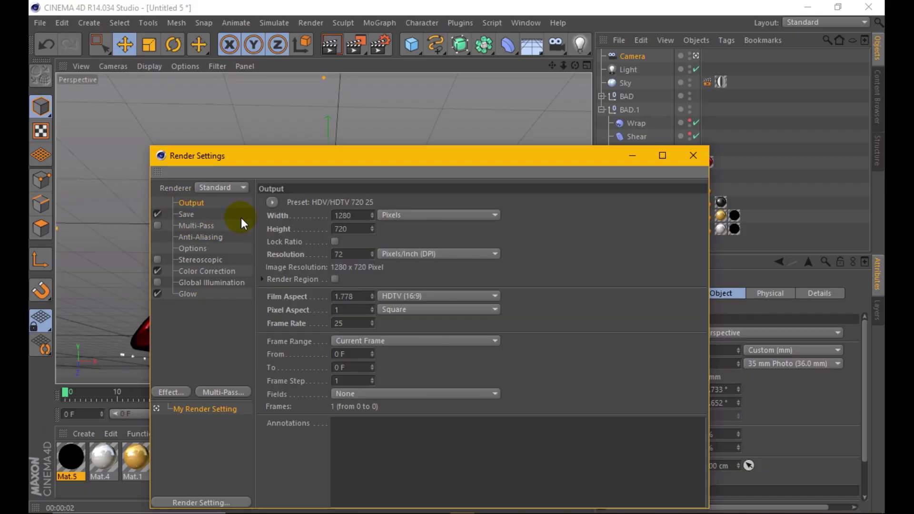
left_click(200, 238)
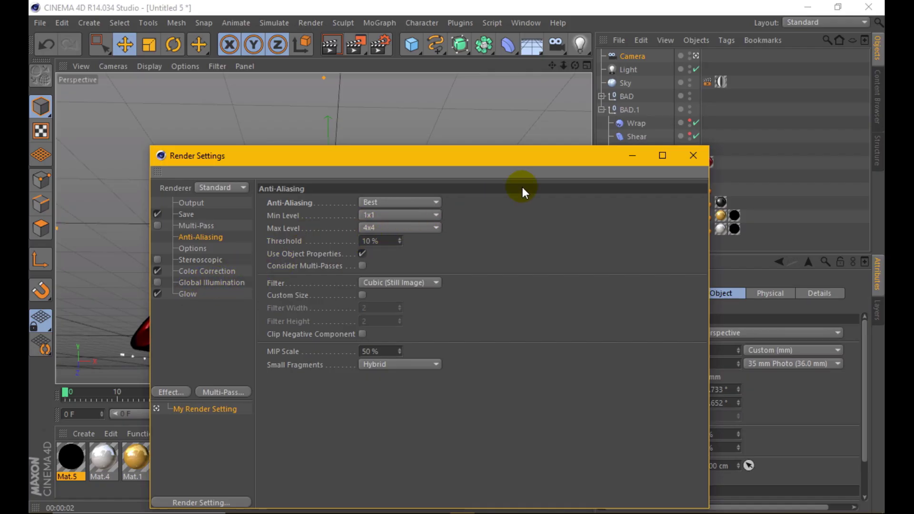
left_click(686, 156)
Set the height of all four Friday MoText layers to 138 cm.
left_click(602, 109)
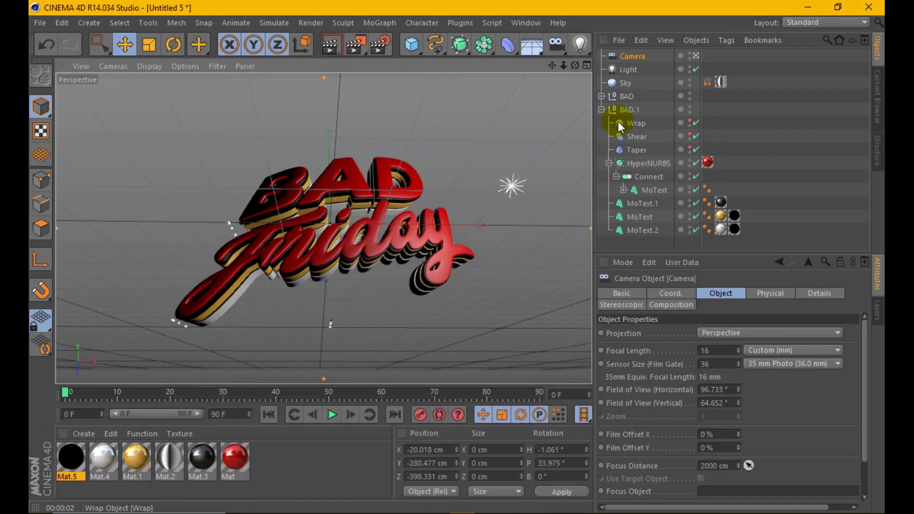
left_click(623, 189)
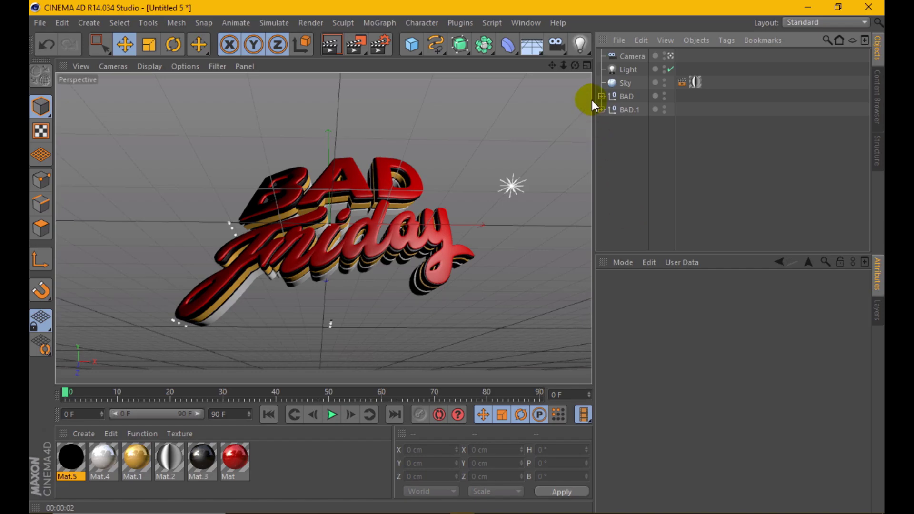
left_click(602, 109)
left_click_drag(639, 242, 653, 203)
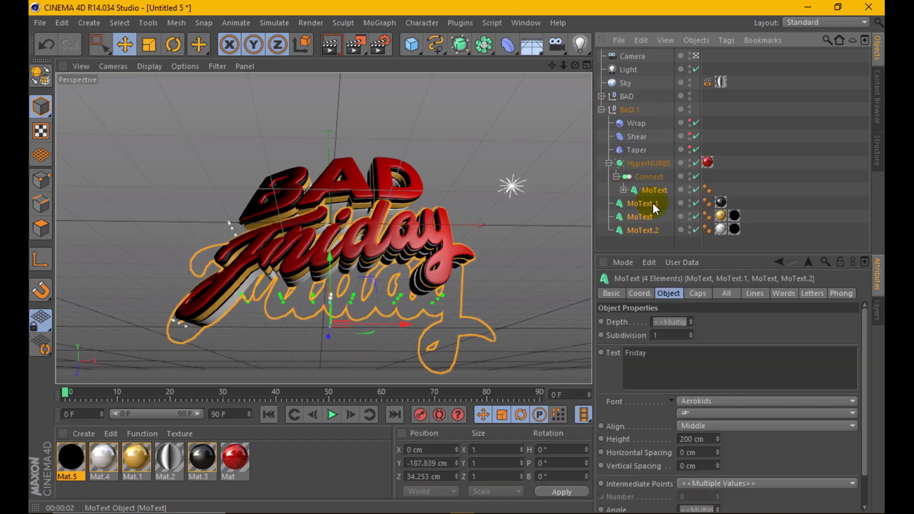
left_click_drag(718, 440, 653, 408)
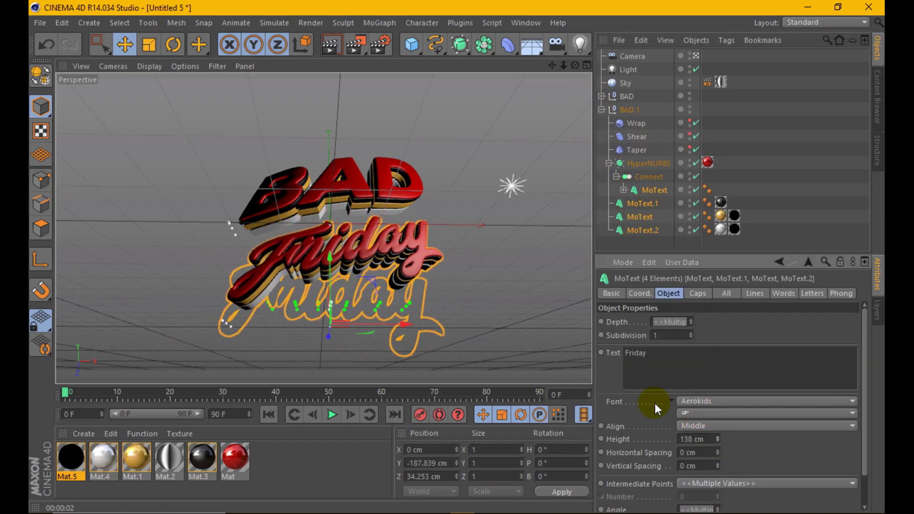
Raise BAD.1 to Y -140.993 cm beneath BAD and preview the render.
left_click(629, 109)
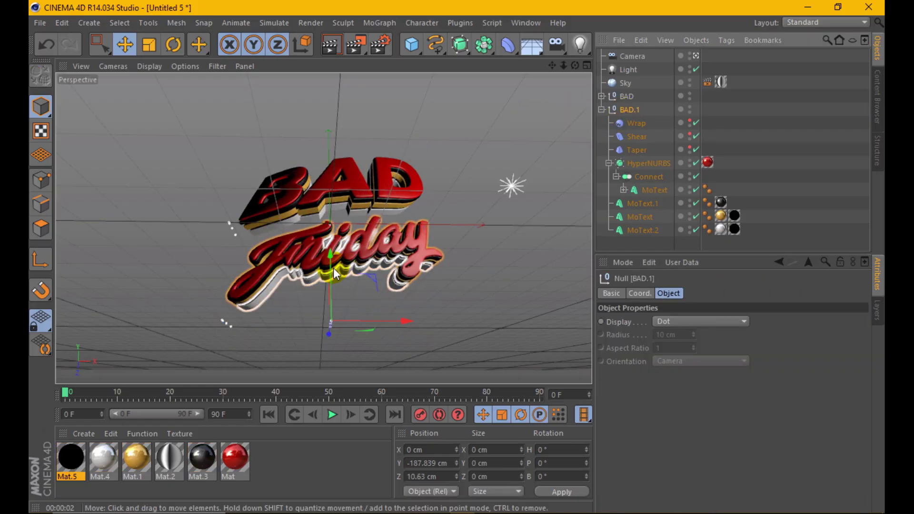
mouse_move(334, 260)
left_mouse_down()
mouse_move(333, 227)
mouse_move(299, 212)
left_mouse_up()
scroll(300, 212, "up", 4)
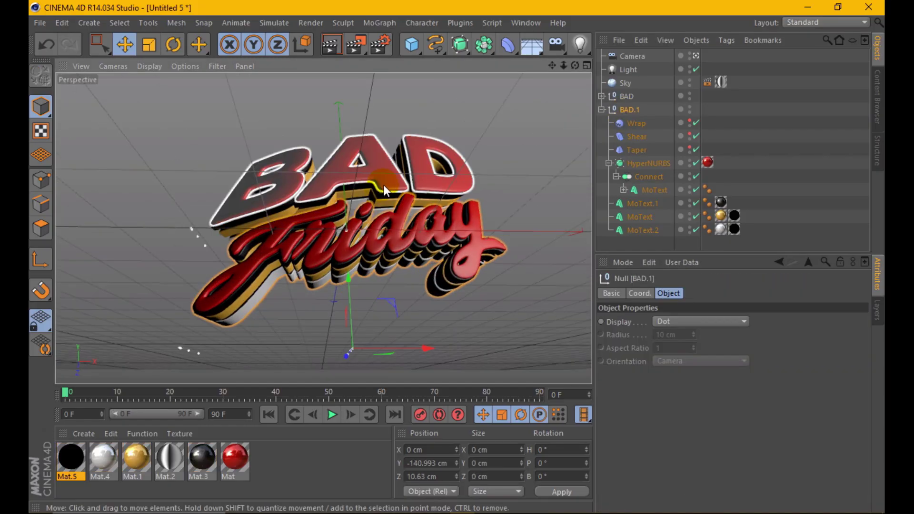
left_click_drag(576, 65, 566, 72)
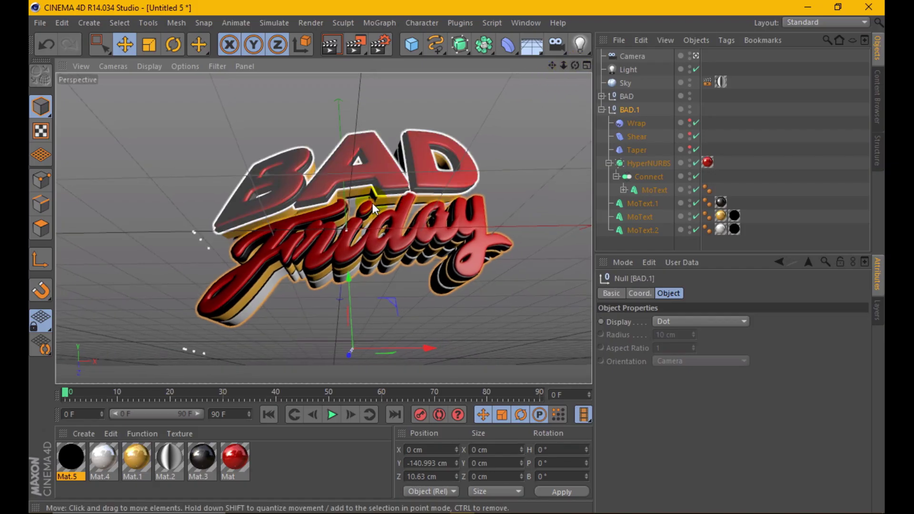
left_click(335, 53)
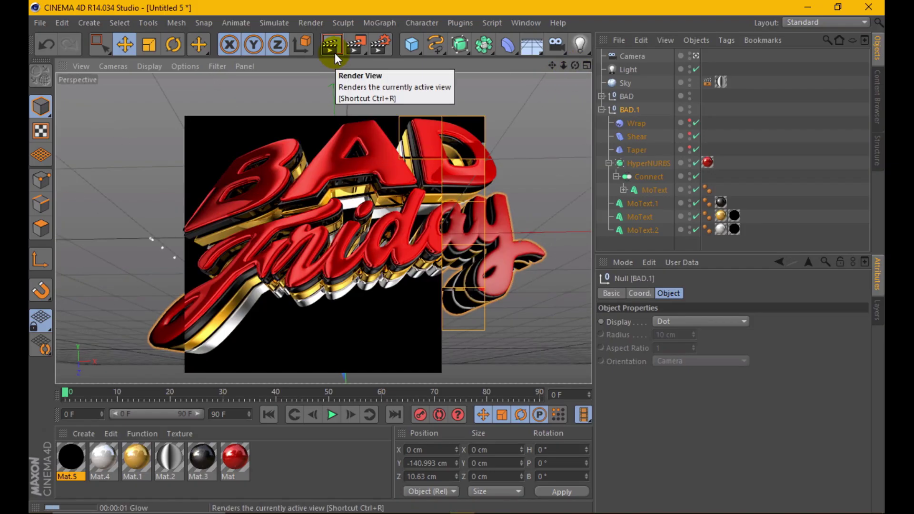
left_click(648, 189)
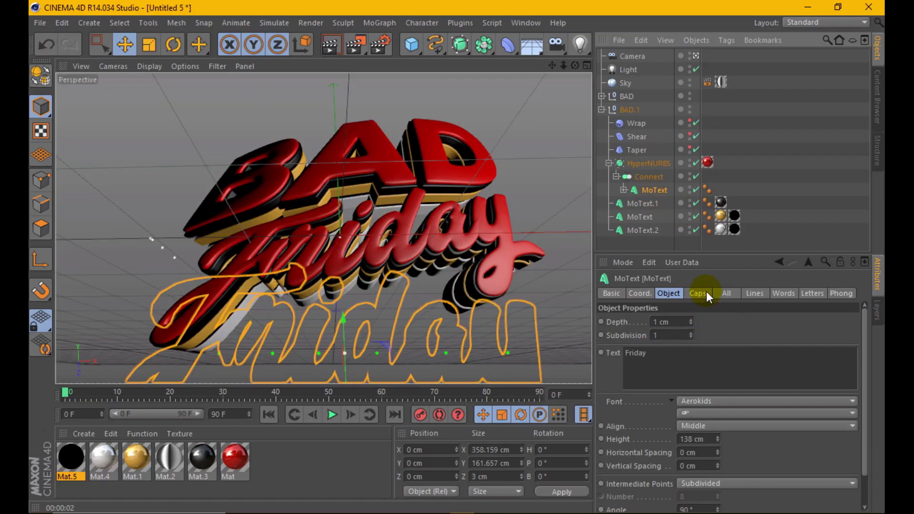
Give the red Friday MoText 0.4 cm start and end cap fillets, render, and widen the viewport.
left_click(701, 294)
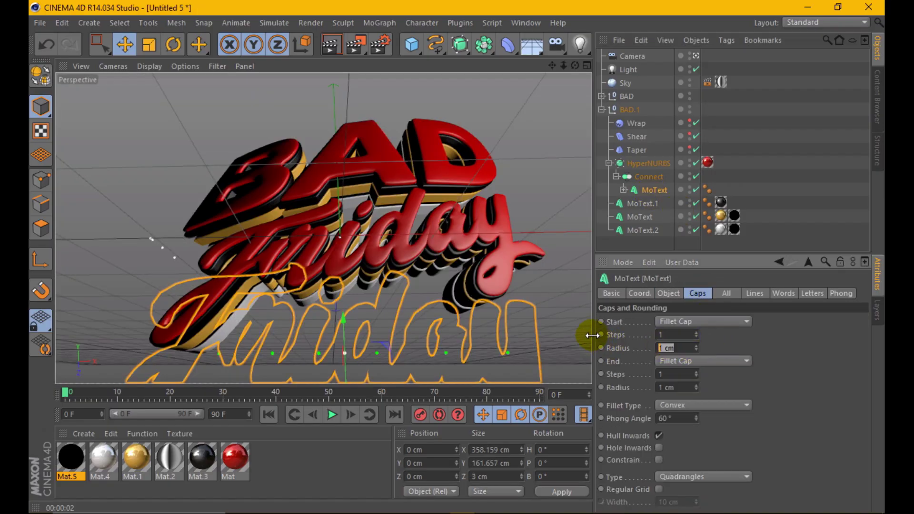
type("0")
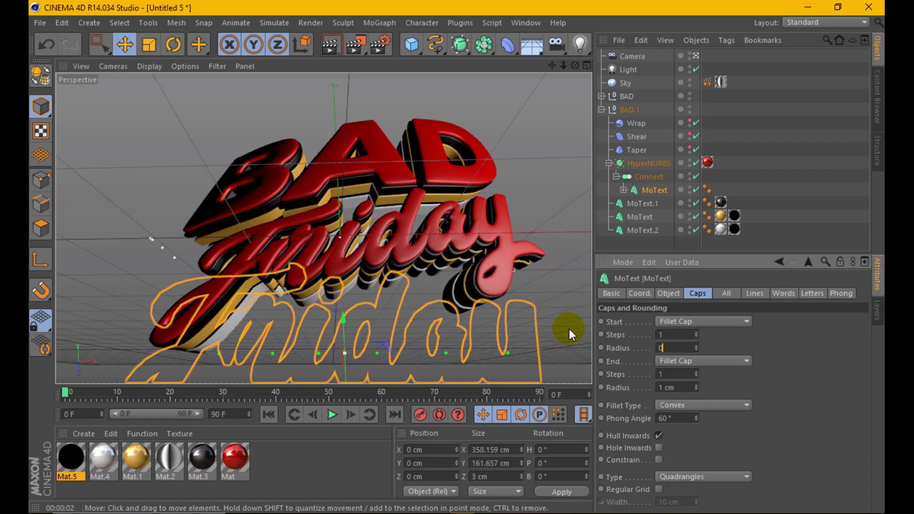
type(".4")
key("Return")
left_click(679, 387)
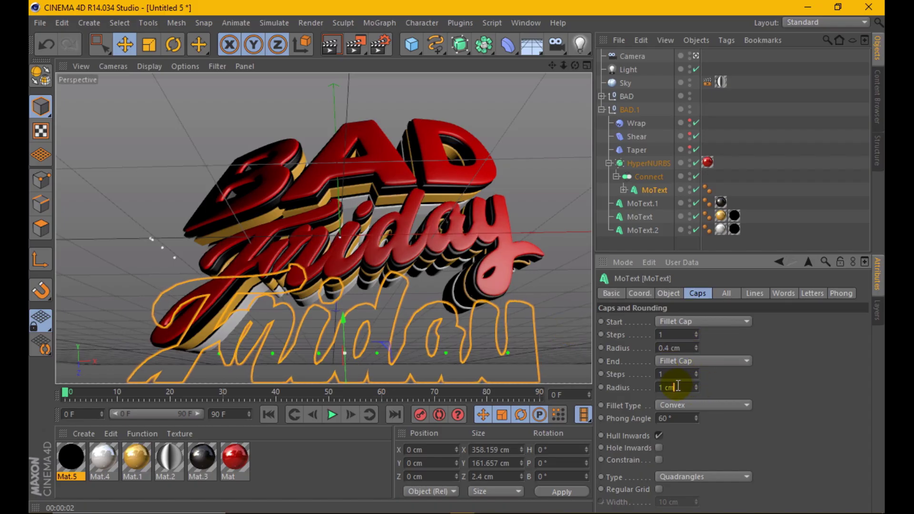
type("0.4")
key("Return")
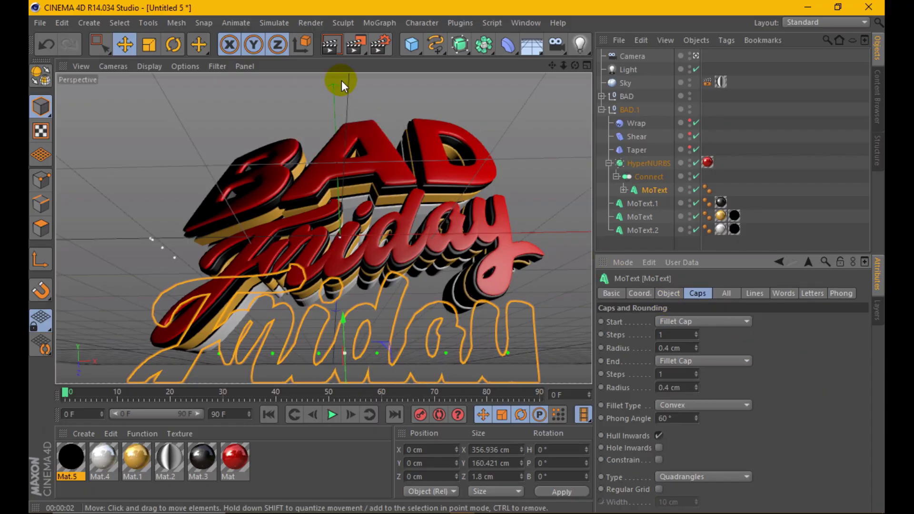
left_click(332, 43)
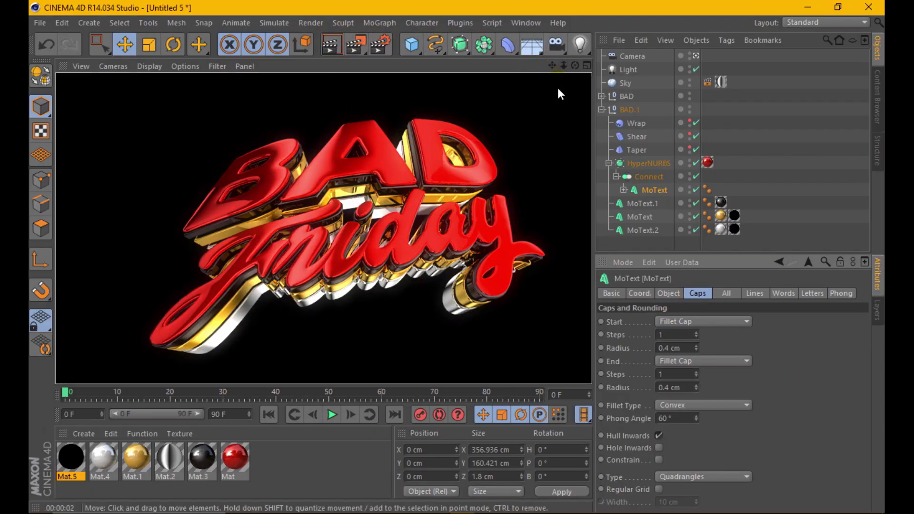
left_click_drag(576, 65, 576, 67)
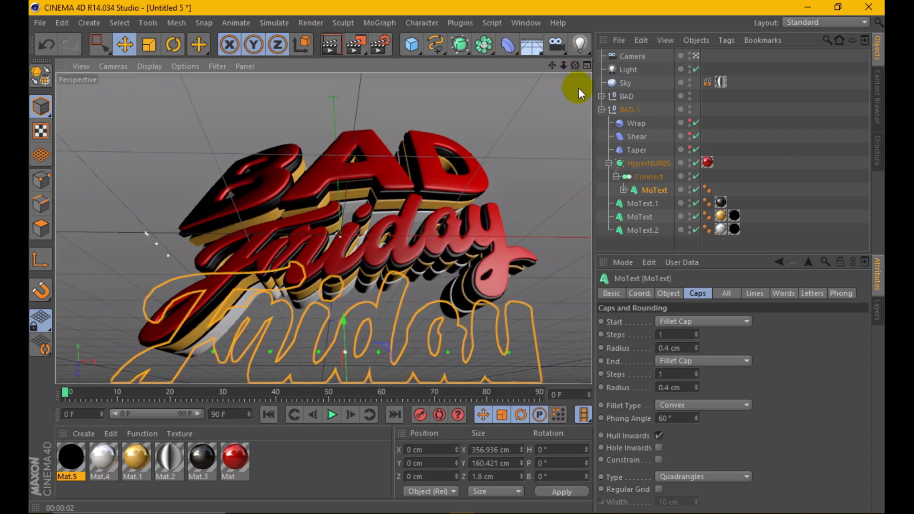
left_click_drag(592, 125, 767, 121)
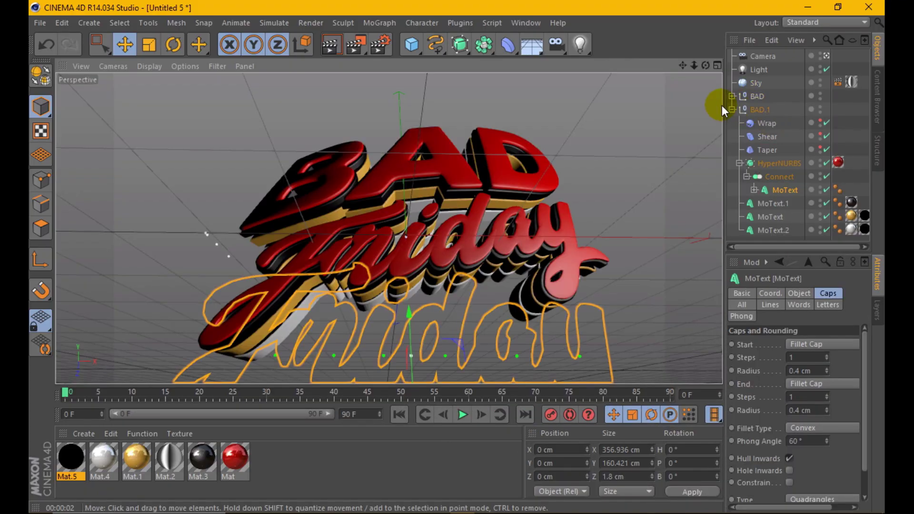
Rename the BAD.1 group to FRIDAY in the Object Manager.
double_click(750, 109)
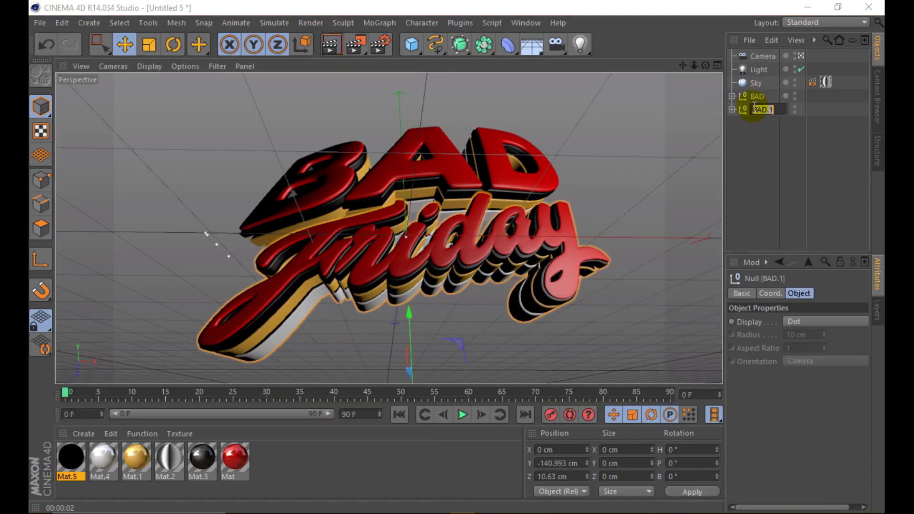
type("FRIDAY")
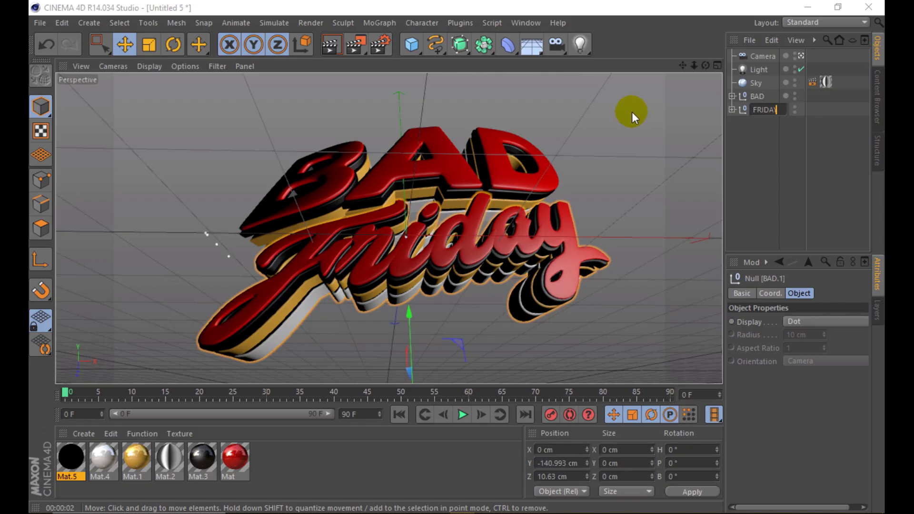
key("Return")
Orbit and pan the view closer to frame 'BAD Friday' large, selecting the scene camera.
left_click_drag(706, 65, 700, 70)
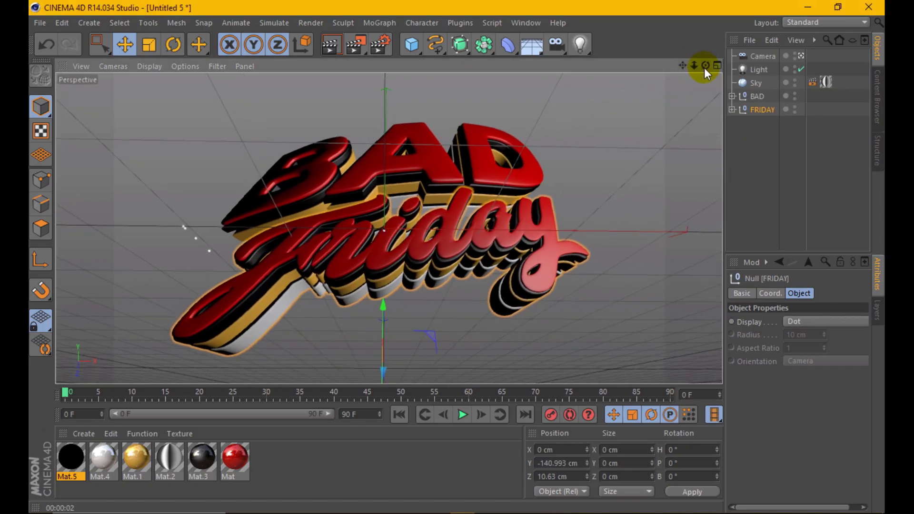
left_click_drag(705, 67, 657, 76)
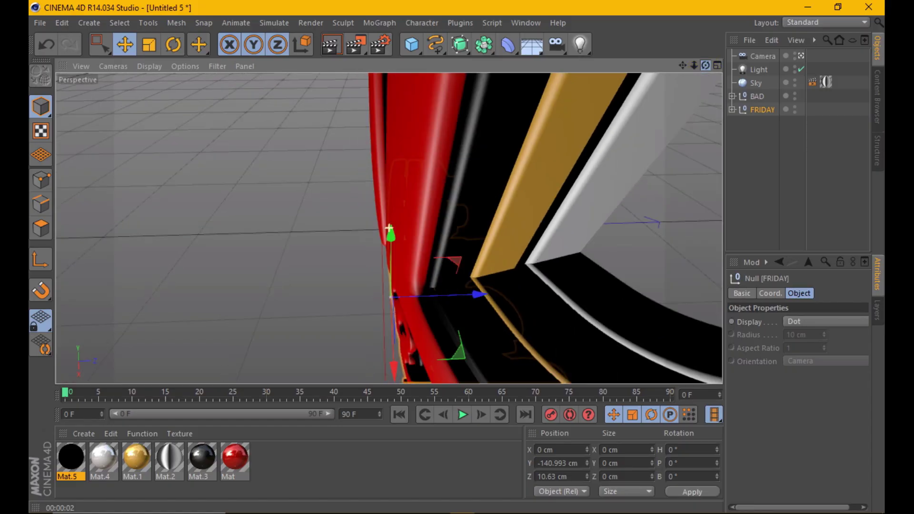
left_click_drag(389, 229, 390, 229)
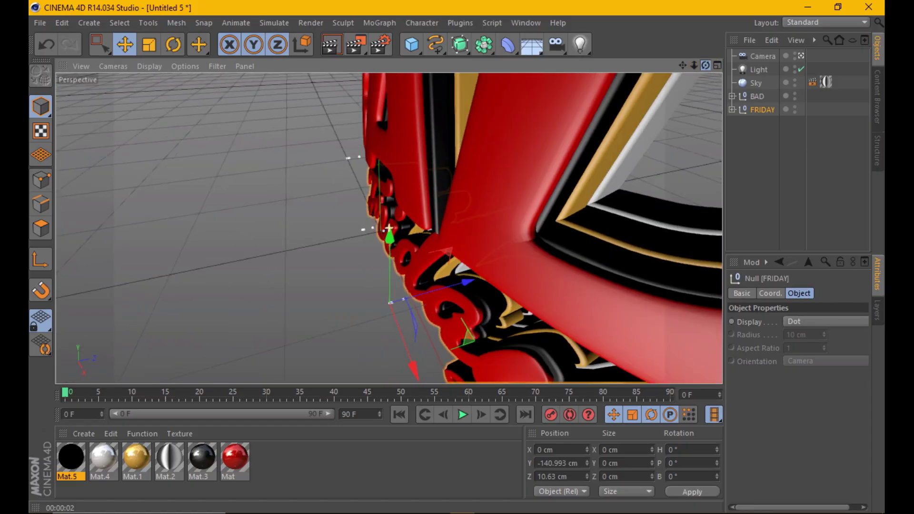
left_click_drag(389, 229, 389, 229)
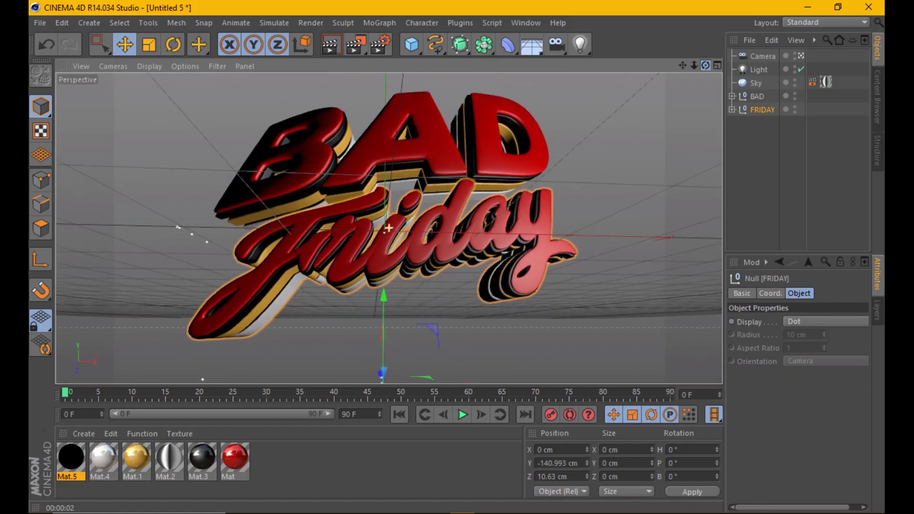
left_click(748, 57)
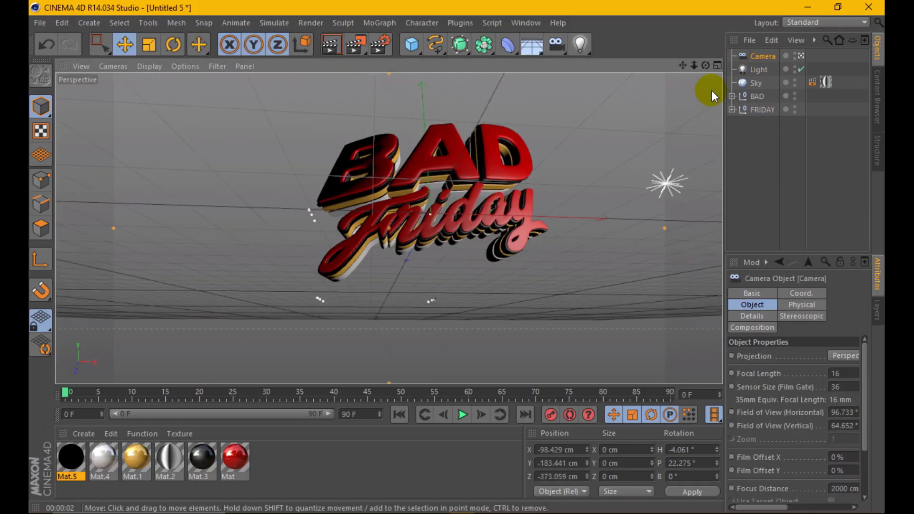
mouse_move(706, 65)
left_mouse_down()
mouse_move(683, 65)
mouse_move(706, 65)
left_mouse_up()
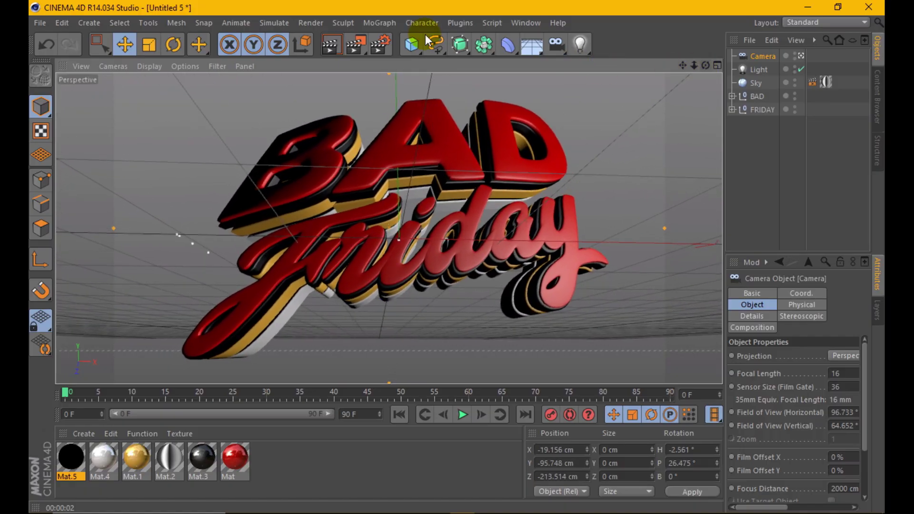
Test-render the view, then move the FRIDAY group back along Z to about 0.471 cm.
left_click(332, 45)
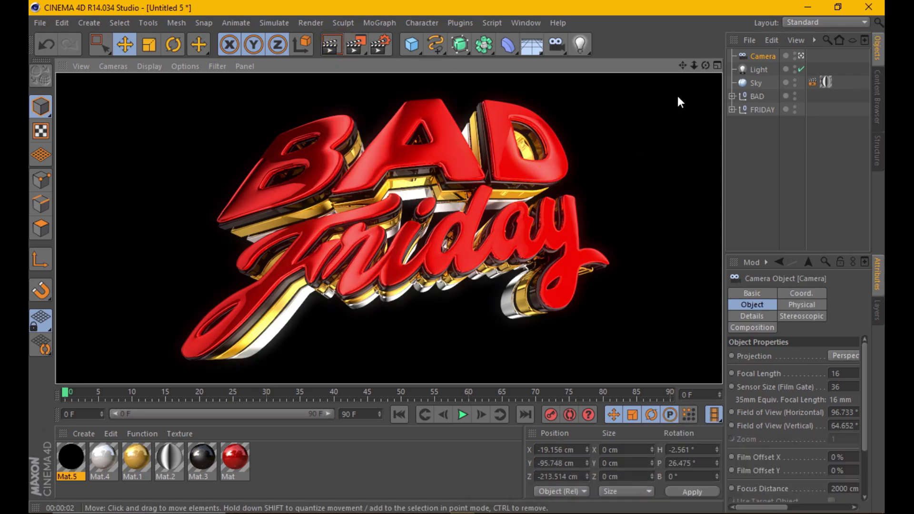
left_click_drag(698, 65, 706, 65)
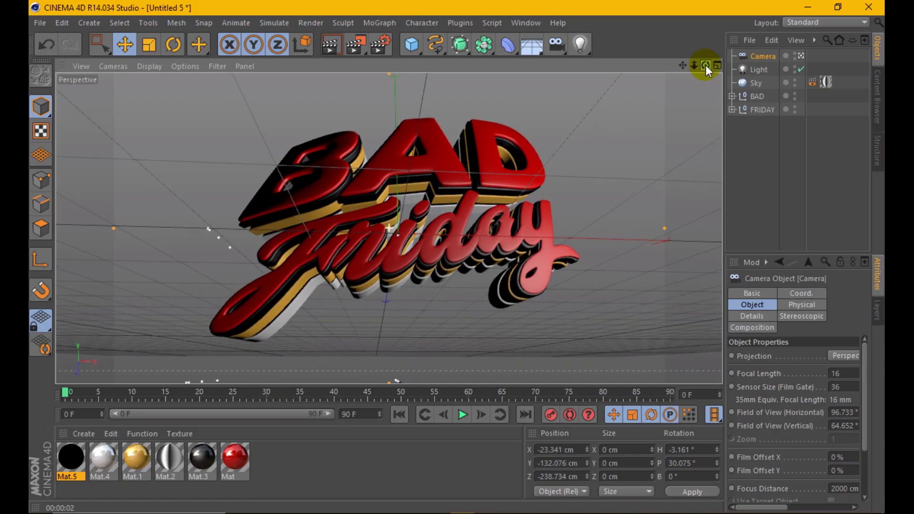
left_click(757, 110)
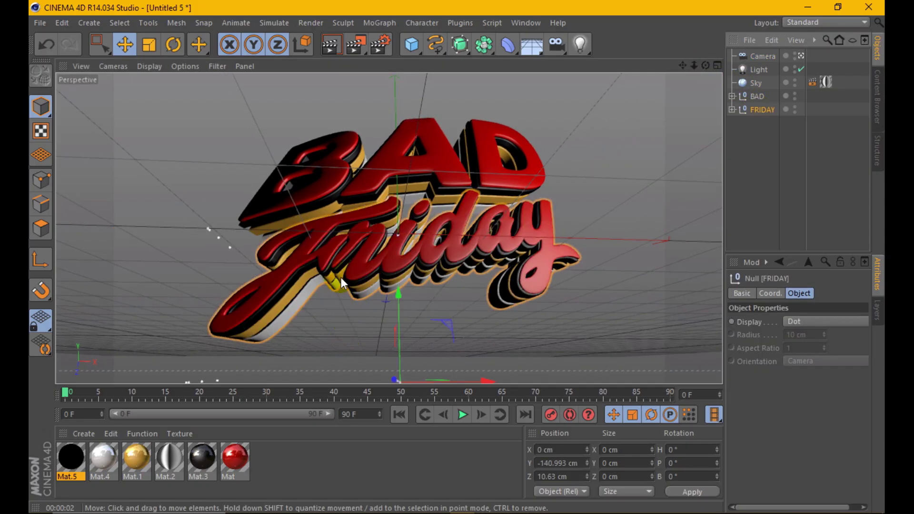
scroll(341, 277, "down", 3)
left_click_drag(367, 353, 374, 345)
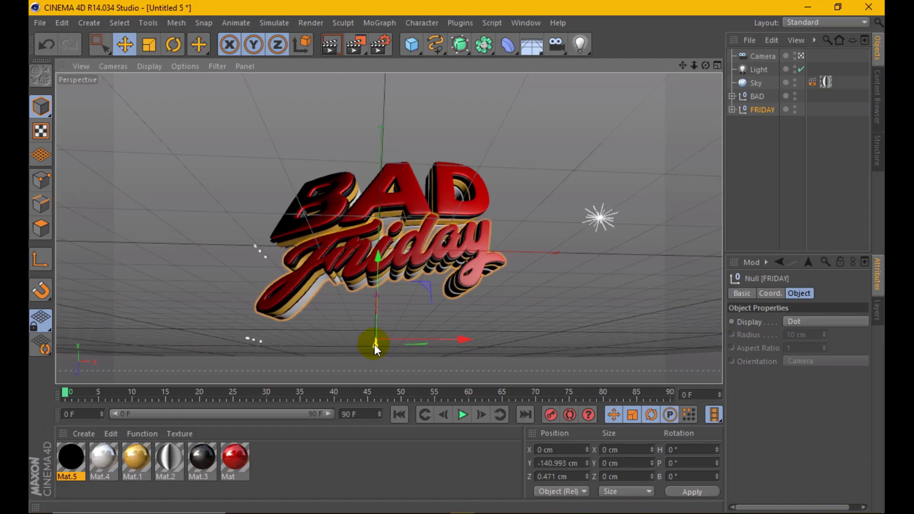
Zoom, recentre and slightly tilt the view on BAD Friday, test-rendering before and after.
left_click(336, 45)
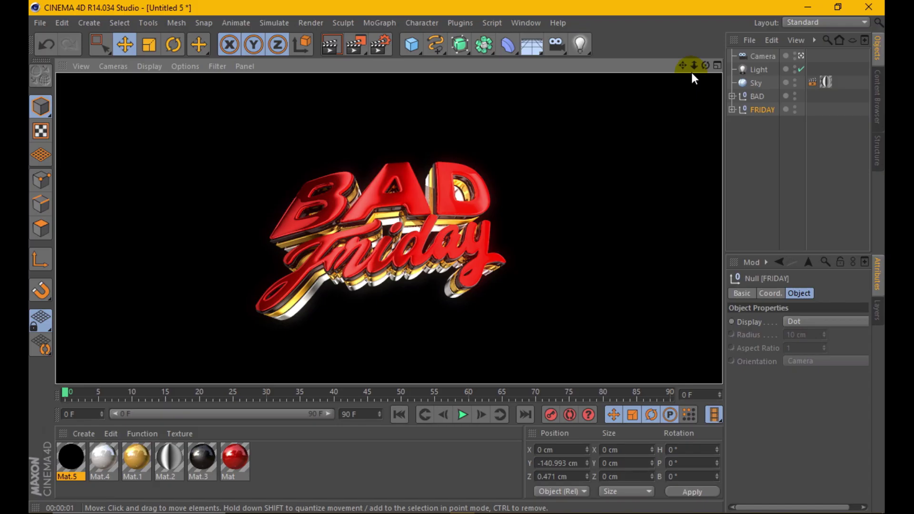
left_click_drag(694, 65, 707, 66)
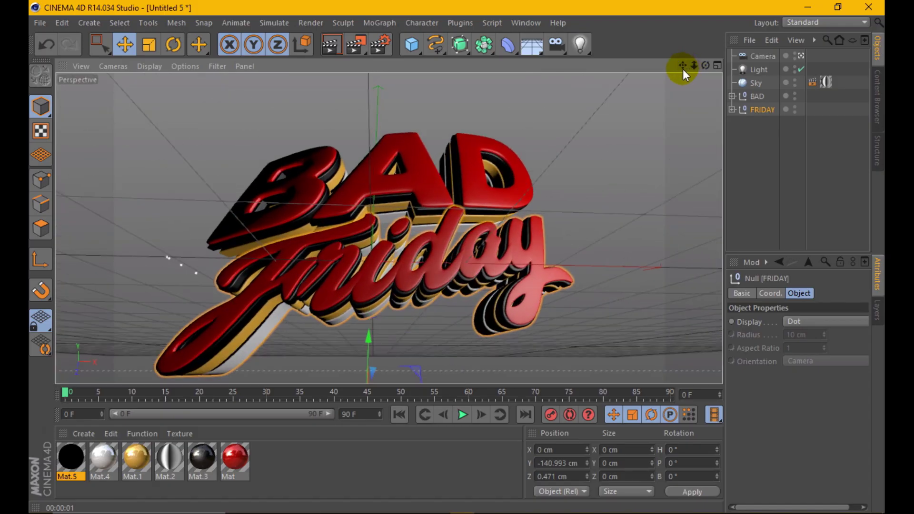
left_click_drag(683, 70, 705, 64)
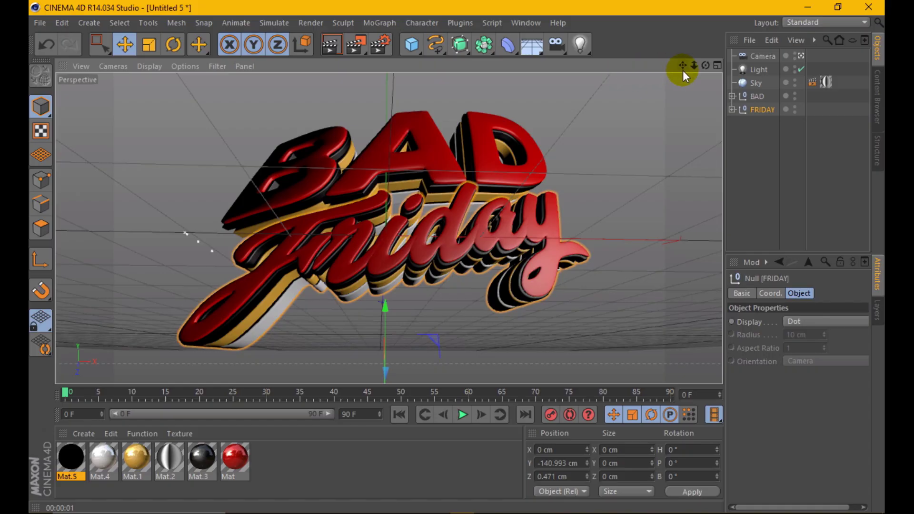
left_click_drag(706, 65, 413, 68)
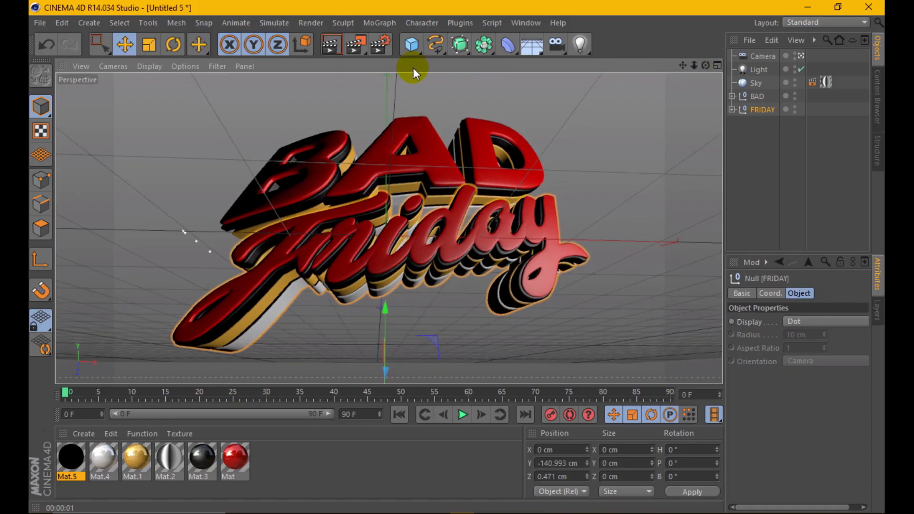
left_click(330, 47)
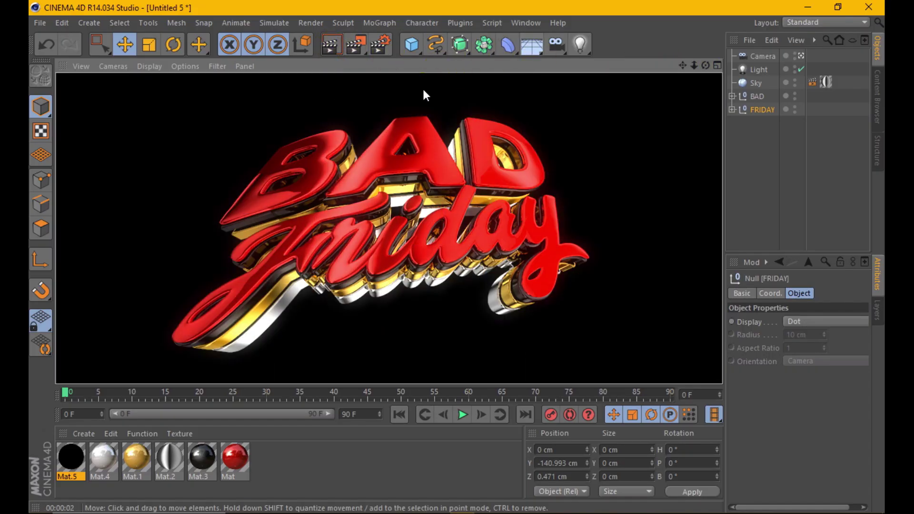
Set the Render Settings anti-aliasing Min Level to 16x16 and render the final BAD Friday image.
left_click(386, 44)
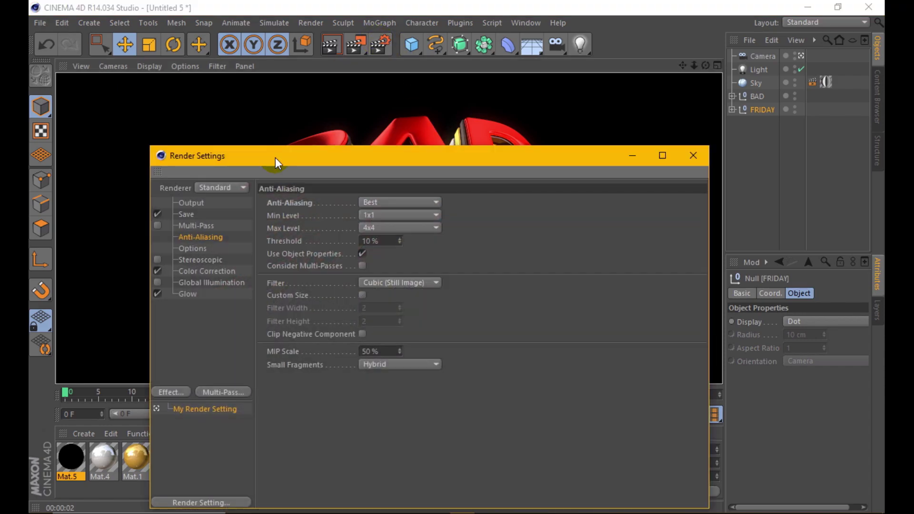
left_click(393, 216)
left_click(377, 270)
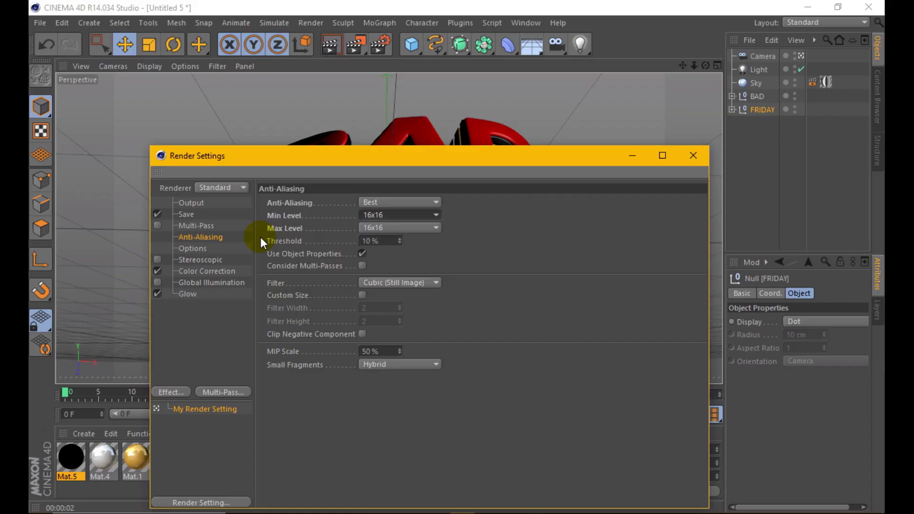
left_click(694, 155)
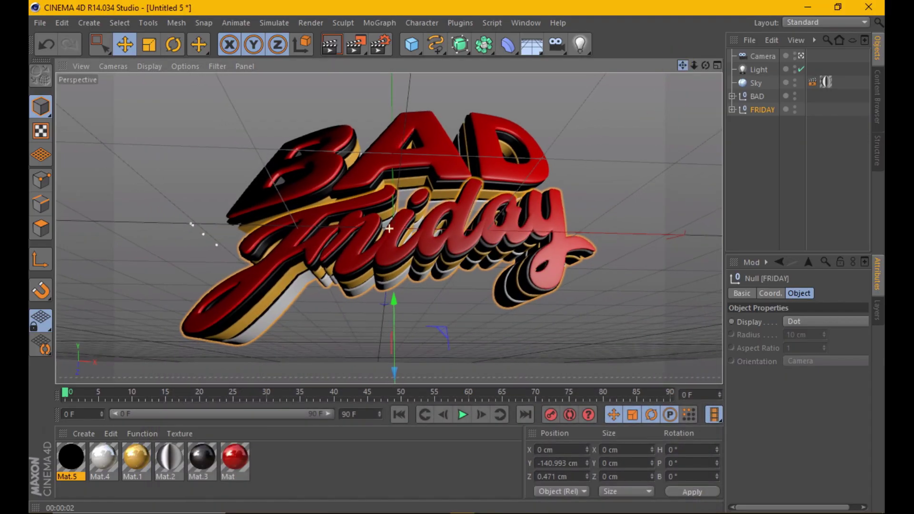
left_click(332, 45)
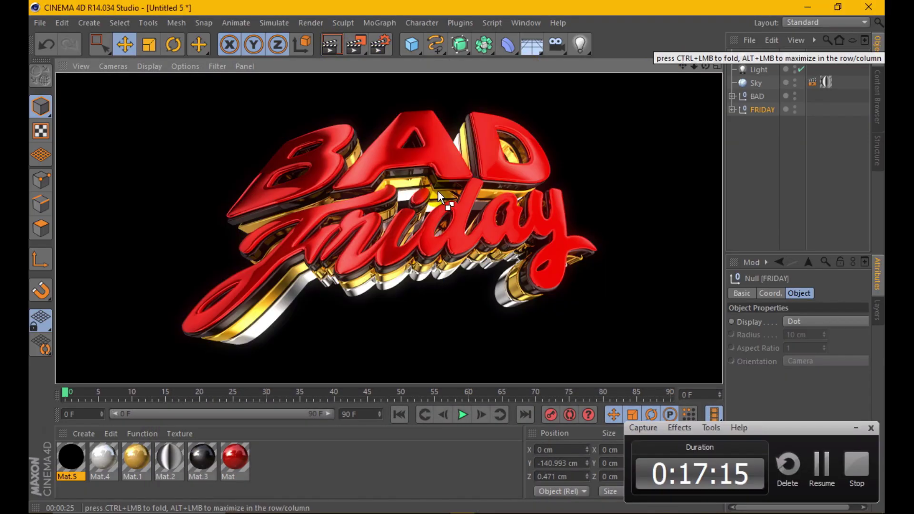